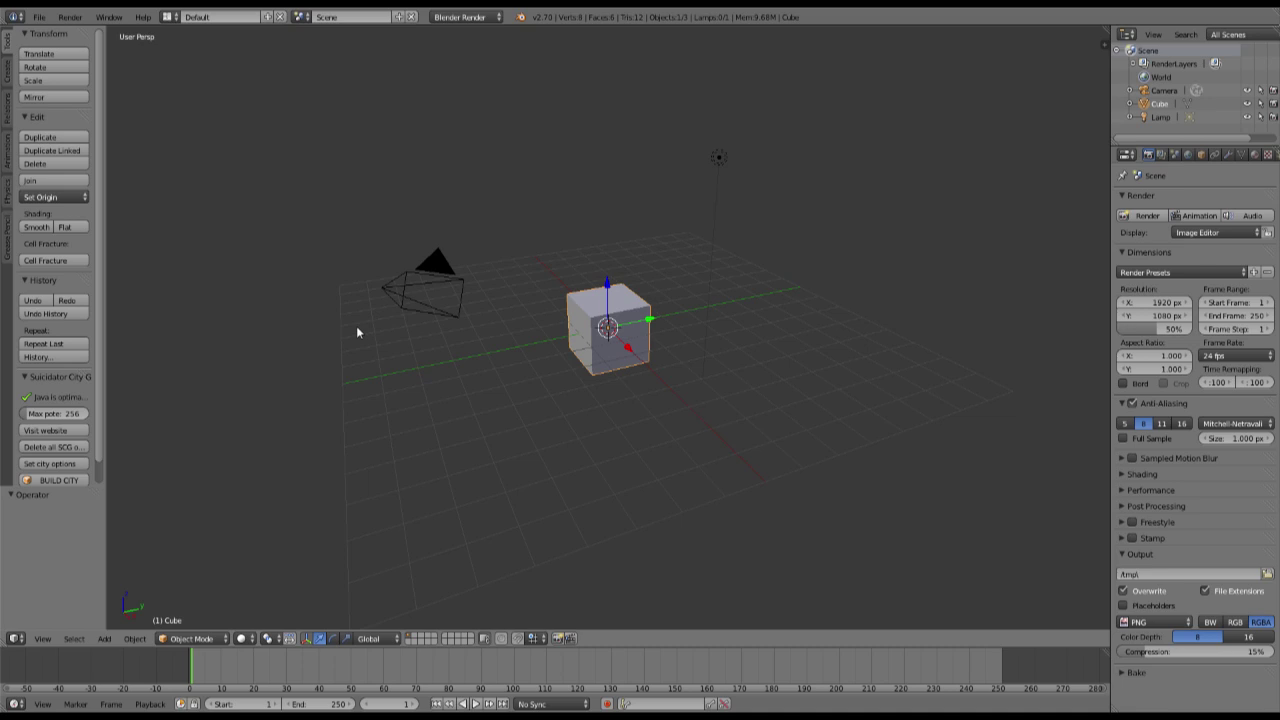
# Add a Screw modifier to the default cube and set its angle to 180°.
pyautogui.scroll(1, 356, 326)
pyautogui.click(1229, 155)
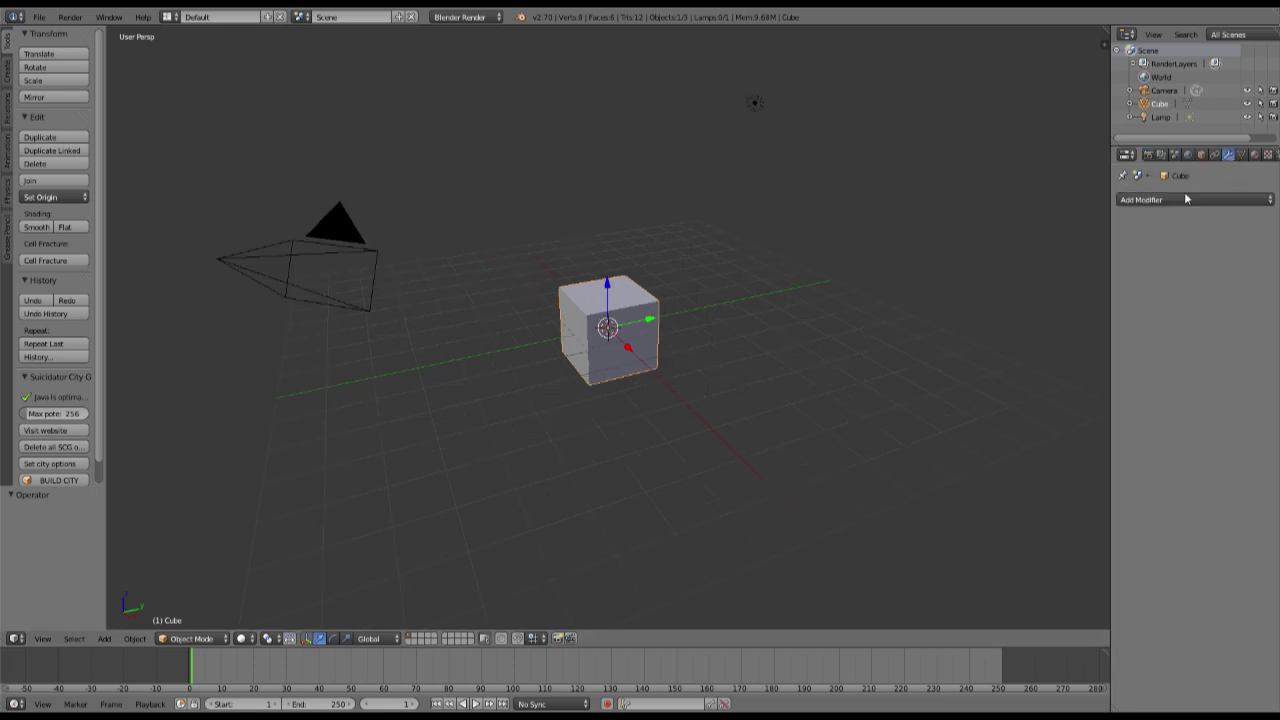
pyautogui.click(1145, 200)
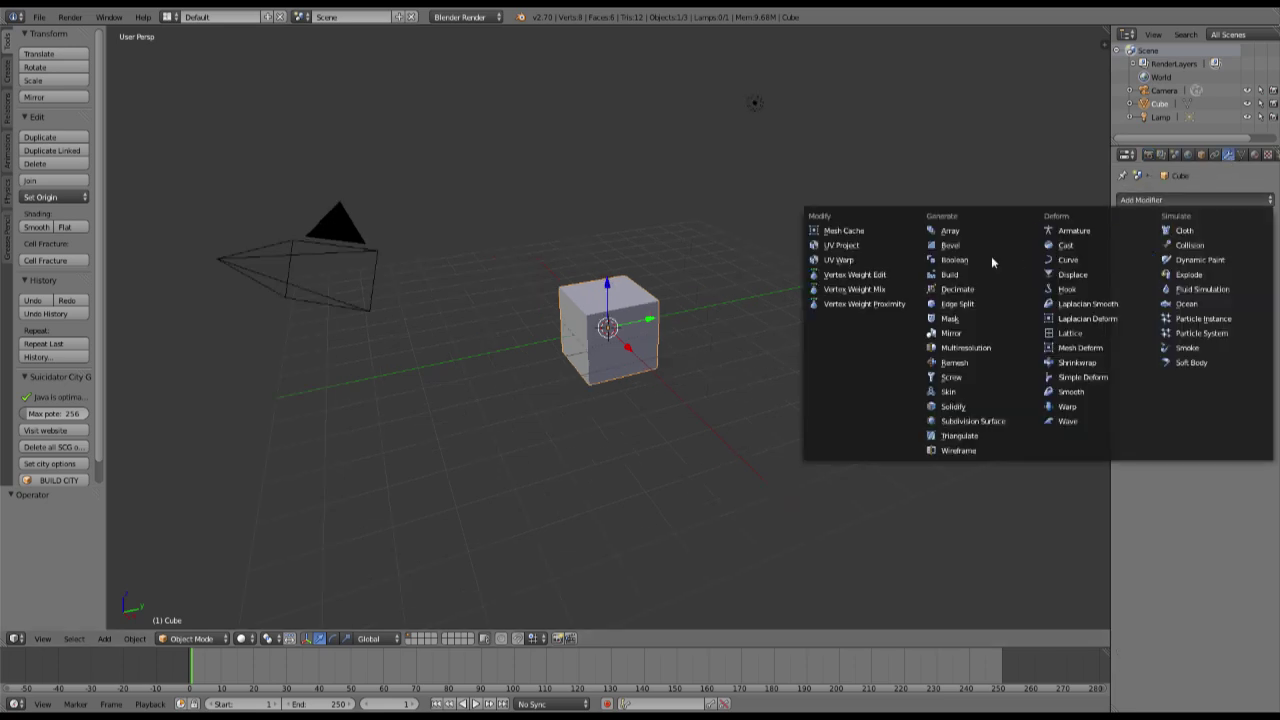
pyautogui.click(965, 378)
pyautogui.scroll(2, 651, 370)
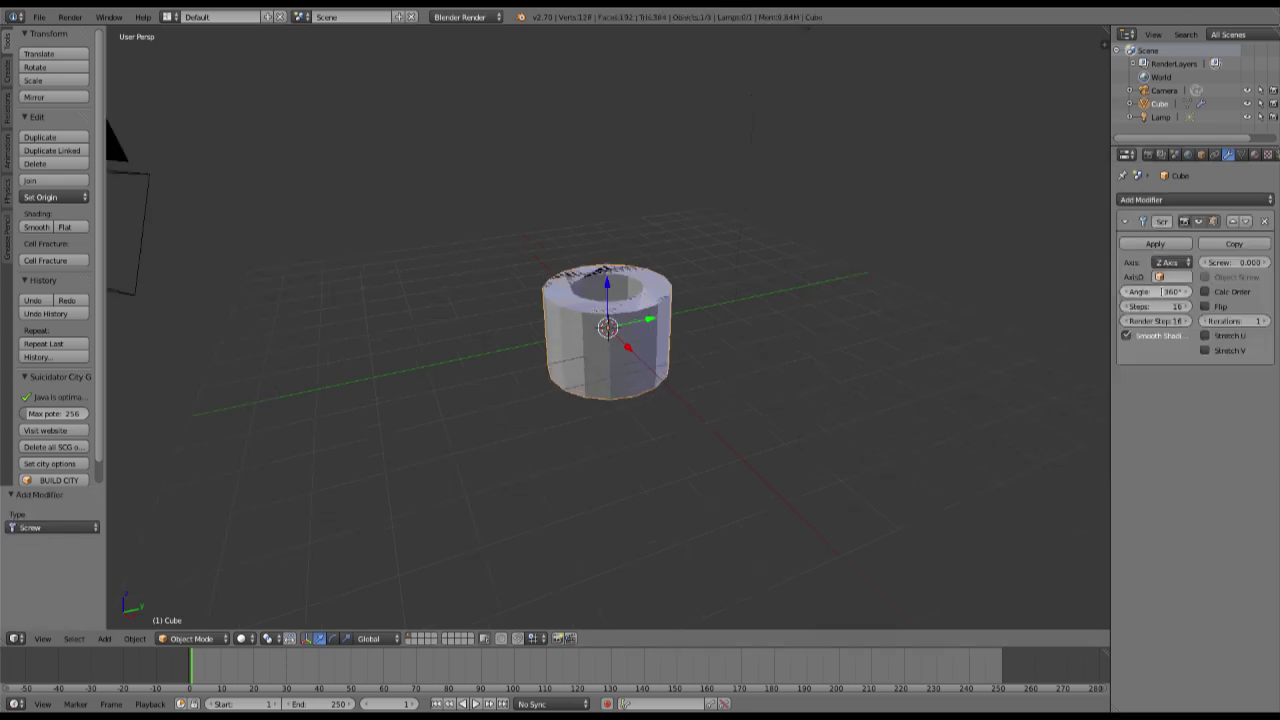
pyautogui.click(1162, 292)
pyautogui.write('1')
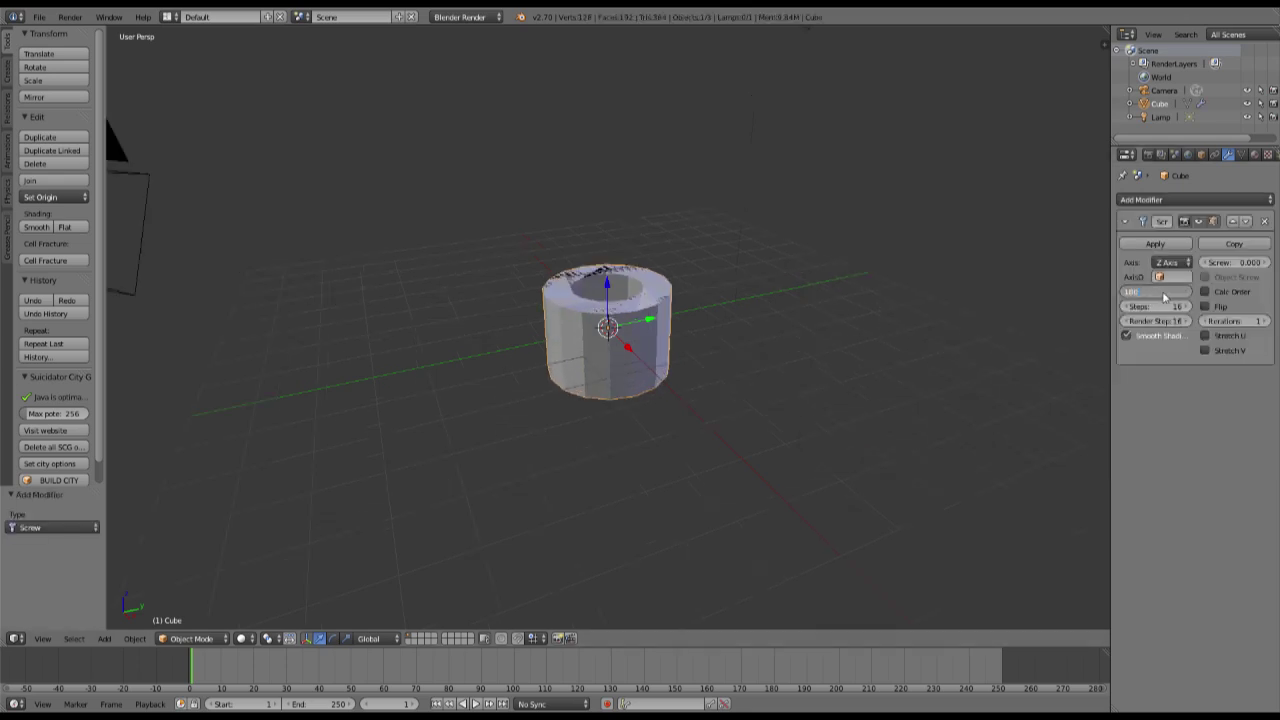
pyautogui.write('80')
pyautogui.press('Return')
# Set the Screw modifier's steps and render steps to 20.
pyautogui.click(1160, 305)
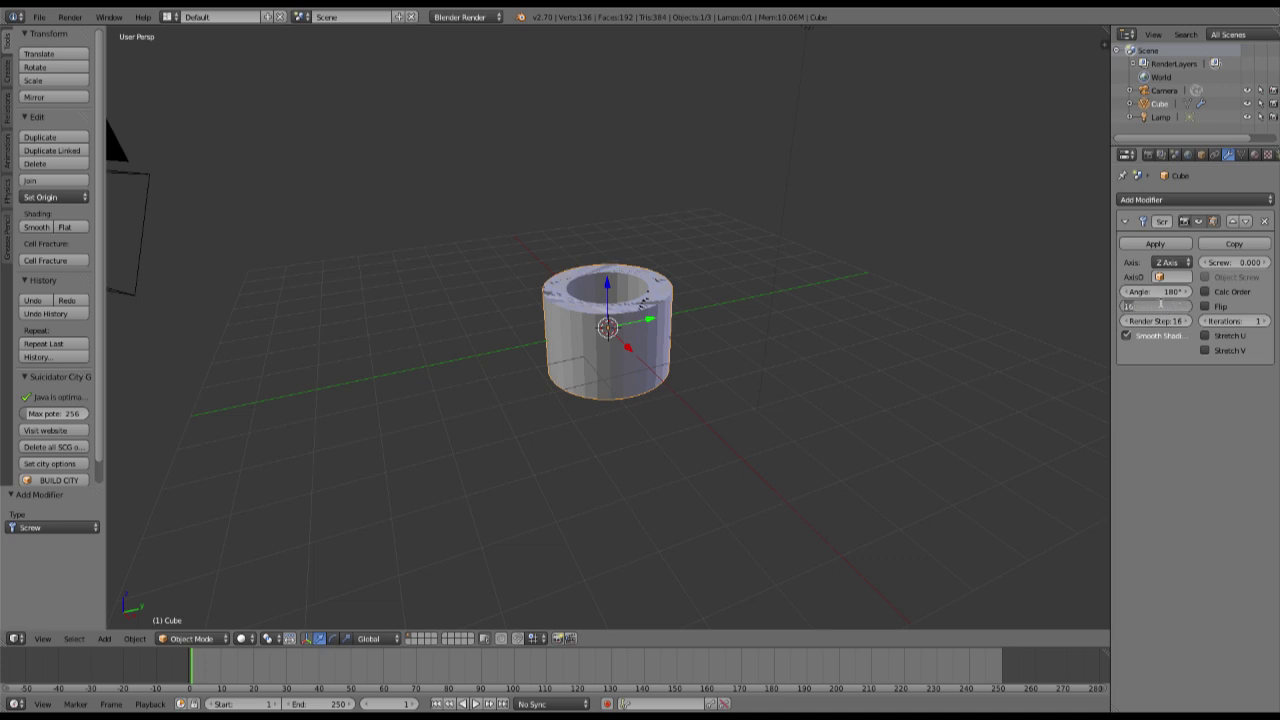
pyautogui.write('20')
pyautogui.press('Tab')
pyautogui.press('Return')
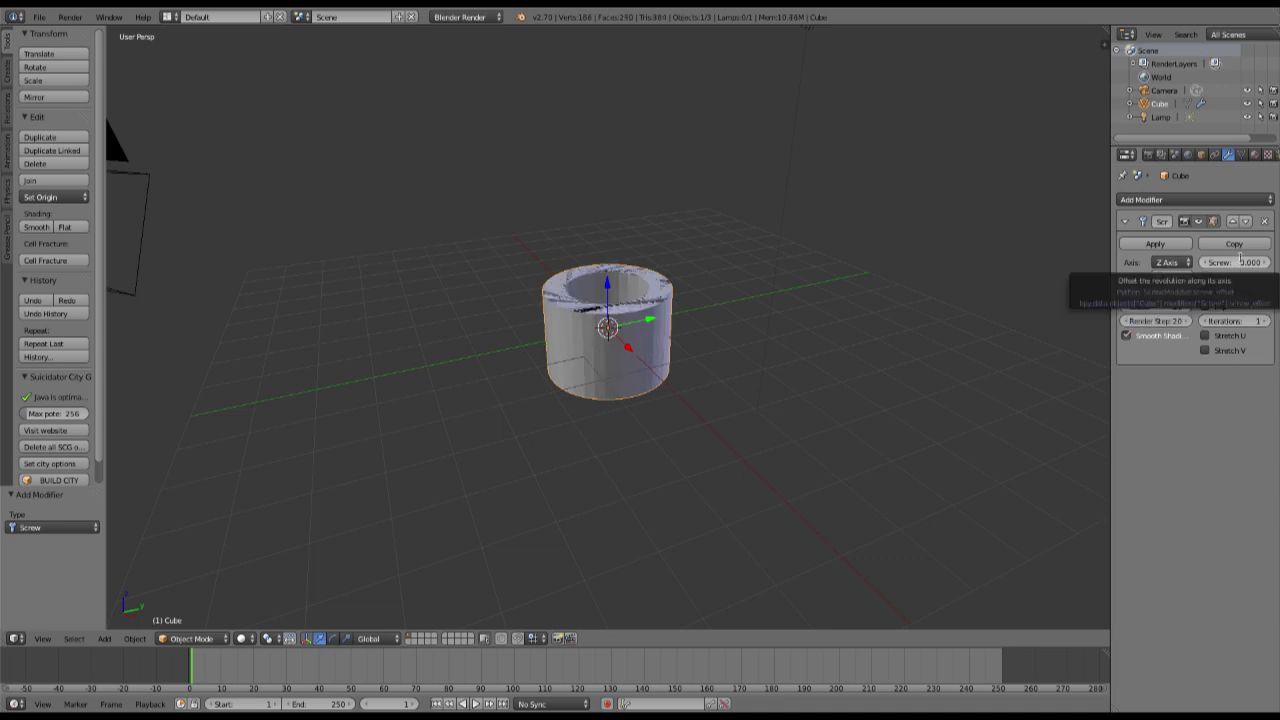
# Set the Screw modifier's offset along its axis to 12.5 to stretch the cube into a twisted column.
pyautogui.click(1240, 261)
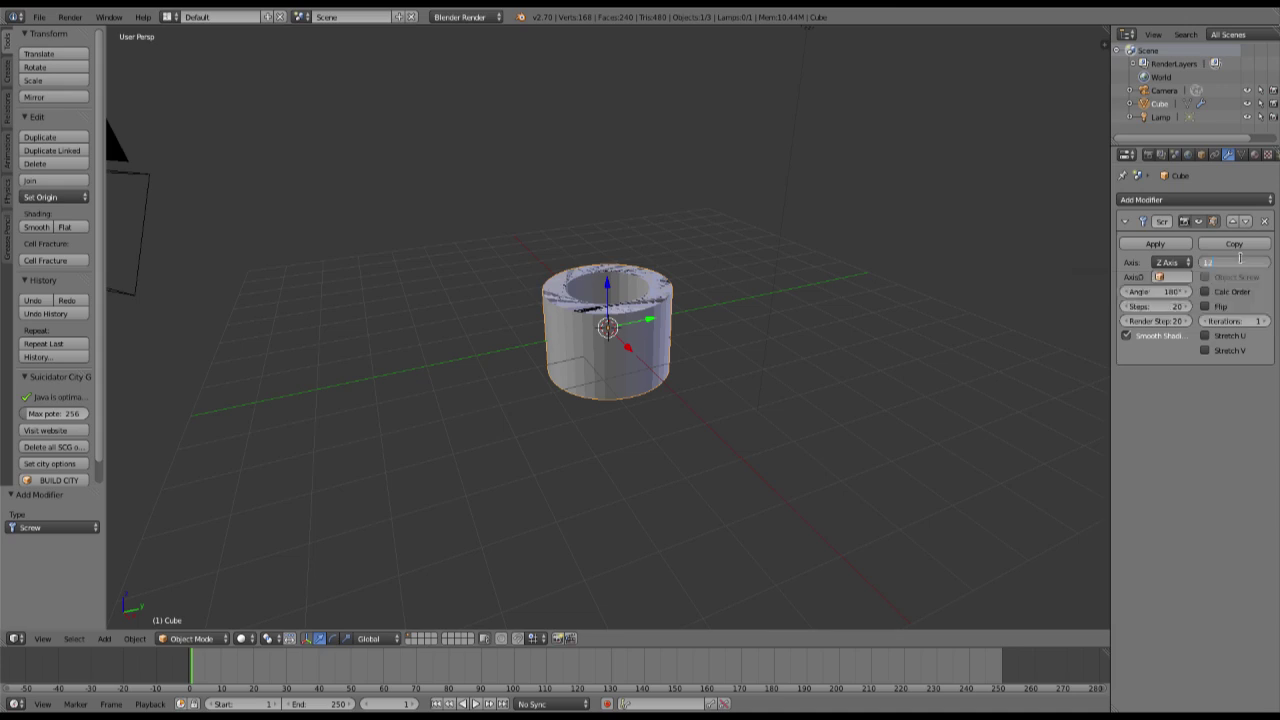
pyautogui.press('Return')
pyautogui.moveTo(900, 264); pyautogui.dragTo(630, 360, button='middle')
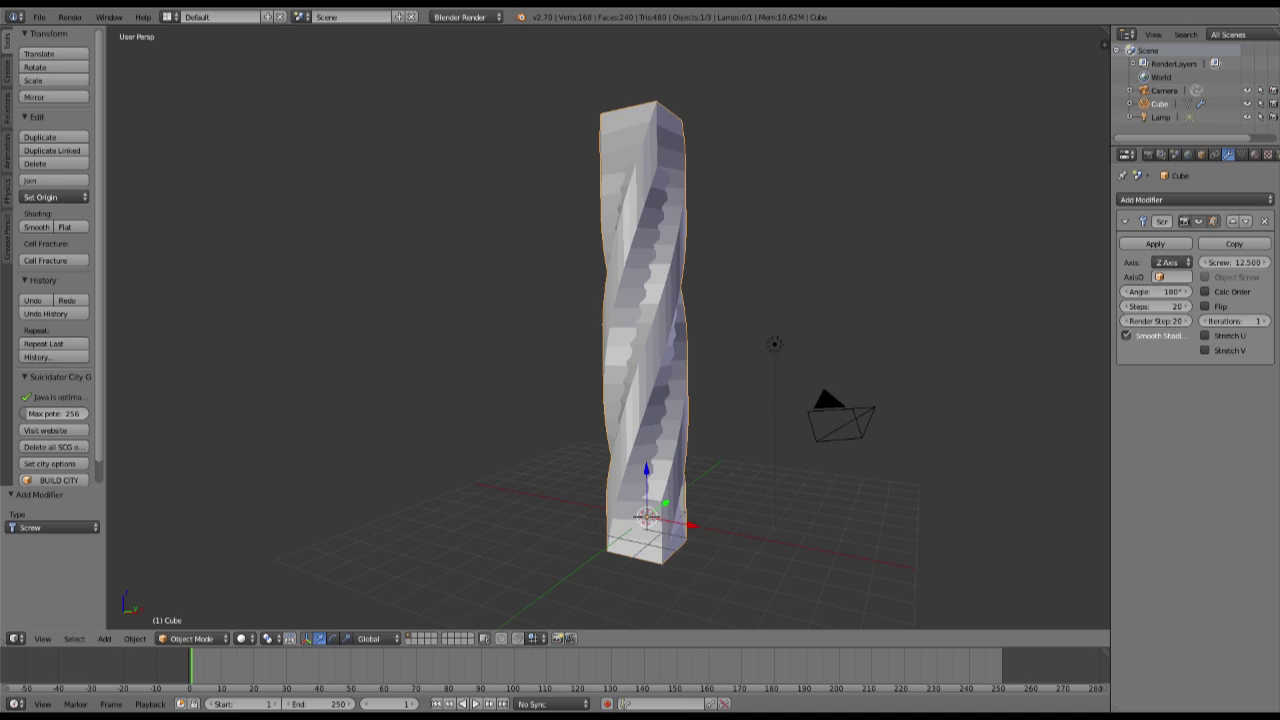
pyautogui.moveTo(730, 294); pyautogui.dragTo(672, 301, button='middle')
# Change the Screw modifier's angle and collapse its settings.
pyautogui.click(1166, 291)
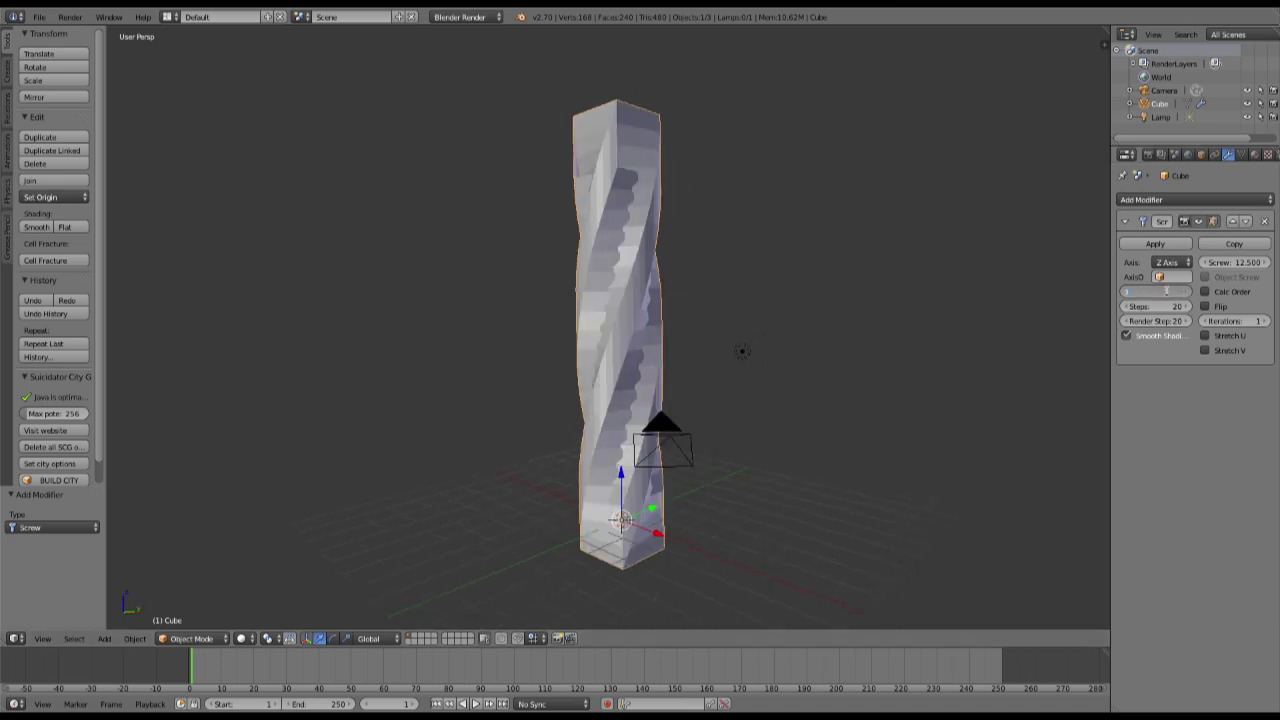
pyautogui.press('Return')
pyautogui.click(1125, 222)
pyautogui.moveTo(752, 284)
pyautogui.mouseDown(button='middle')
pyautogui.moveTo(641, 313)
pyautogui.moveTo(760, 280)
pyautogui.mouseUp(button='middle')
# Add a Subdivision Surface modifier to the twisted column and collapse its settings.
pyautogui.click(1181, 199)
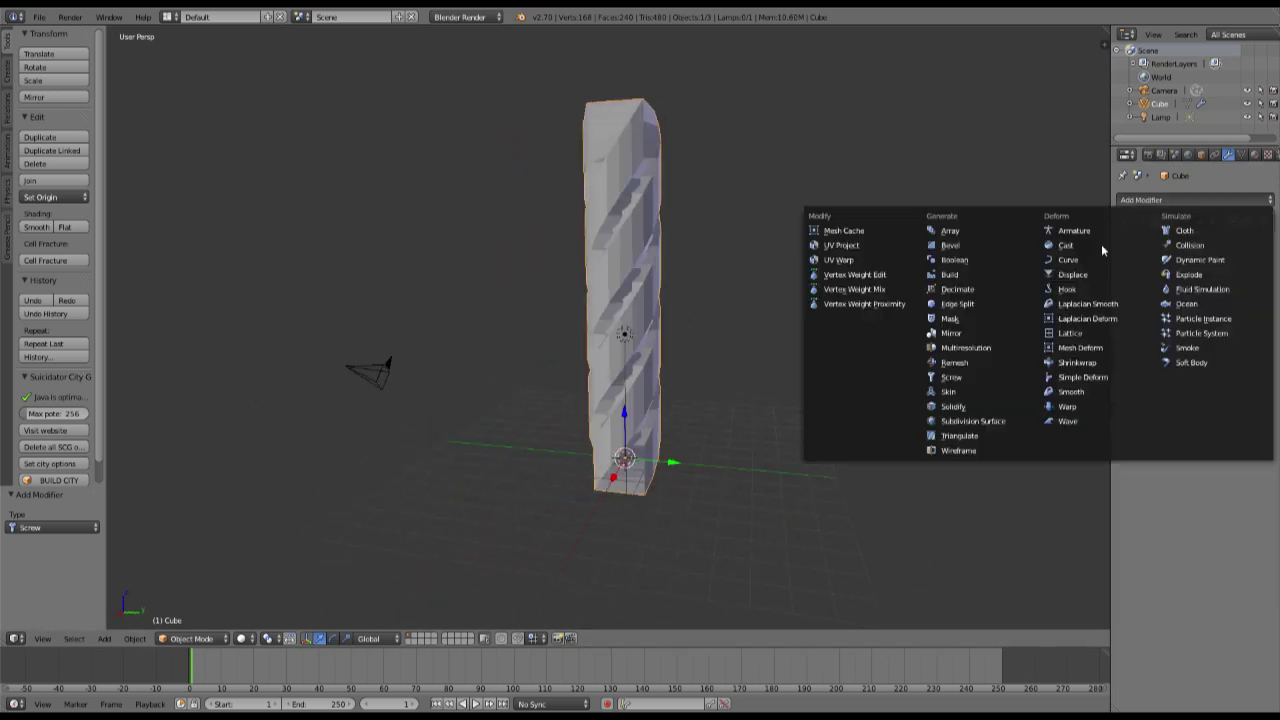
pyautogui.click(973, 421)
pyautogui.moveTo(671, 443); pyautogui.dragTo(640, 460, button='middle')
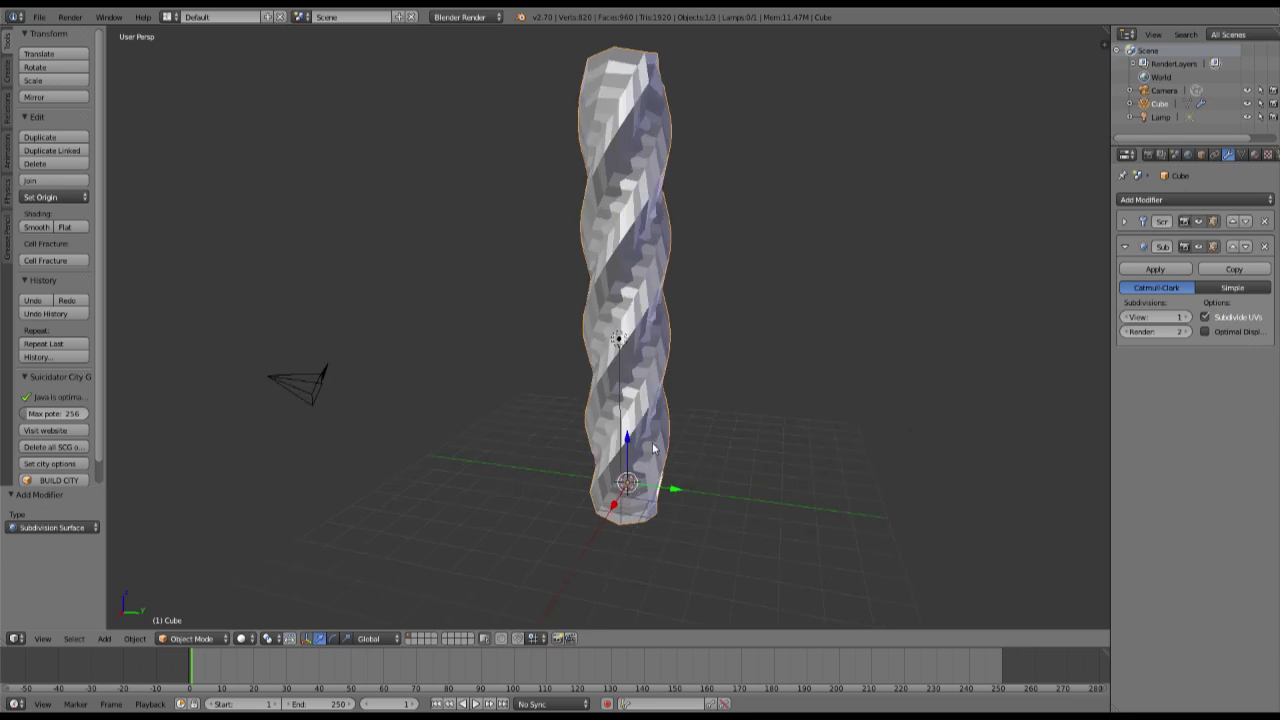
pyautogui.click(1124, 246)
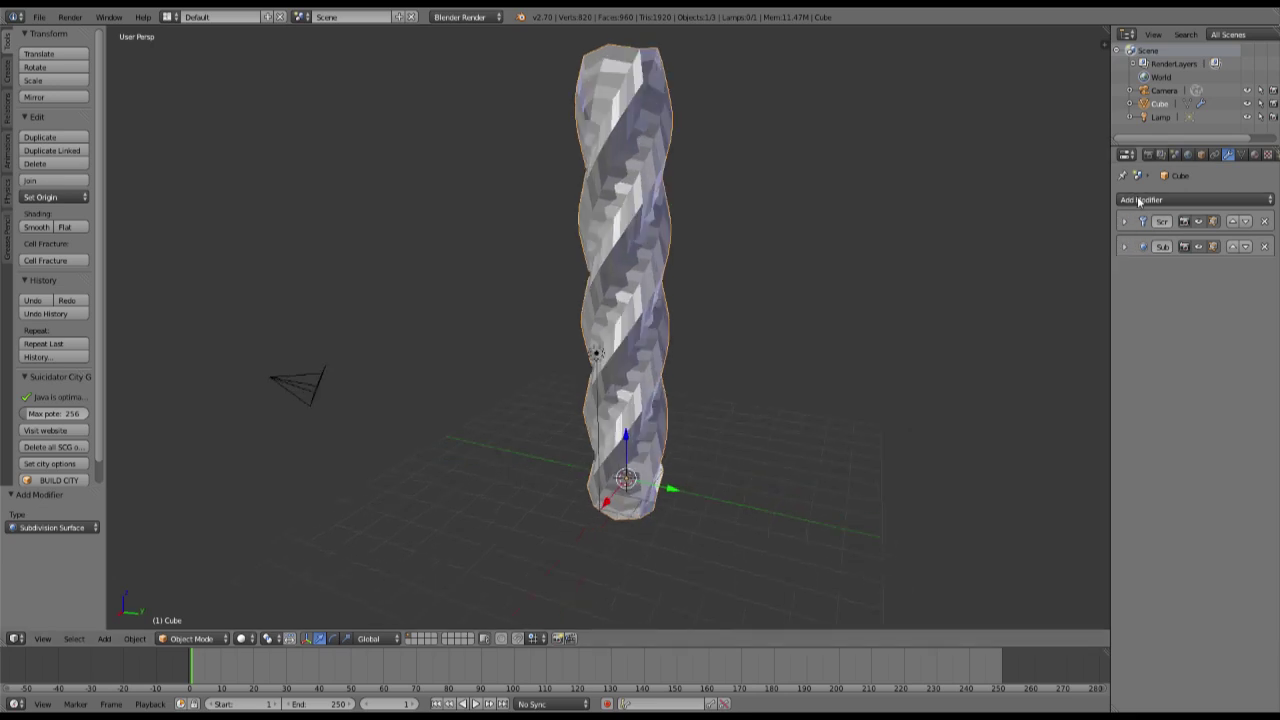
# Add a second Screw modifier after the Subdivision Surface and set its angle to 180°.
pyautogui.click(1185, 199)
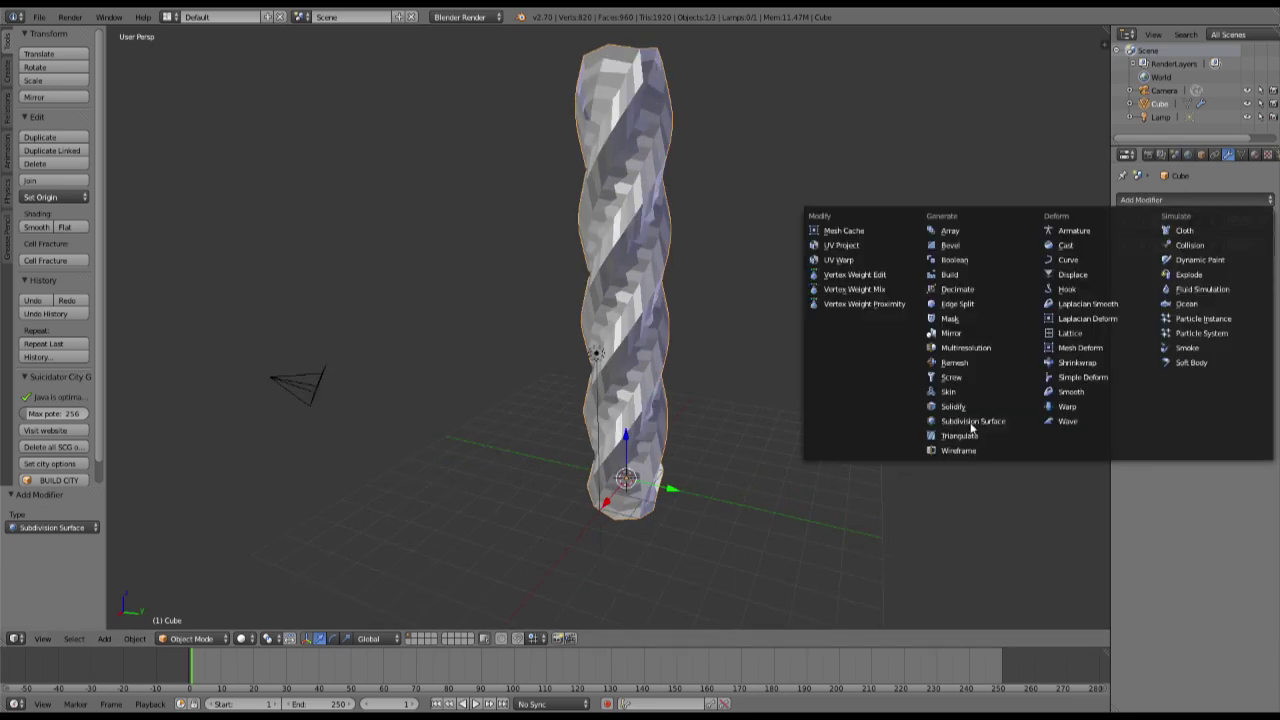
pyautogui.click(953, 377)
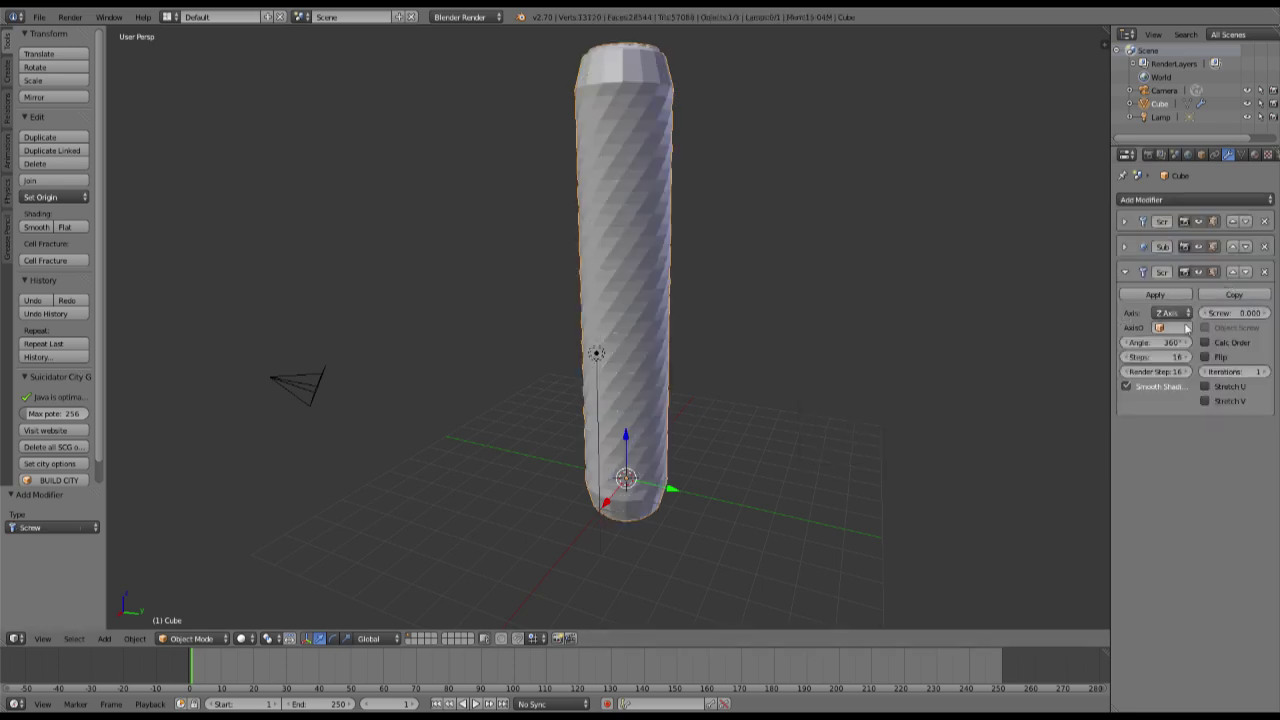
pyautogui.click(1165, 343)
pyautogui.write('1')
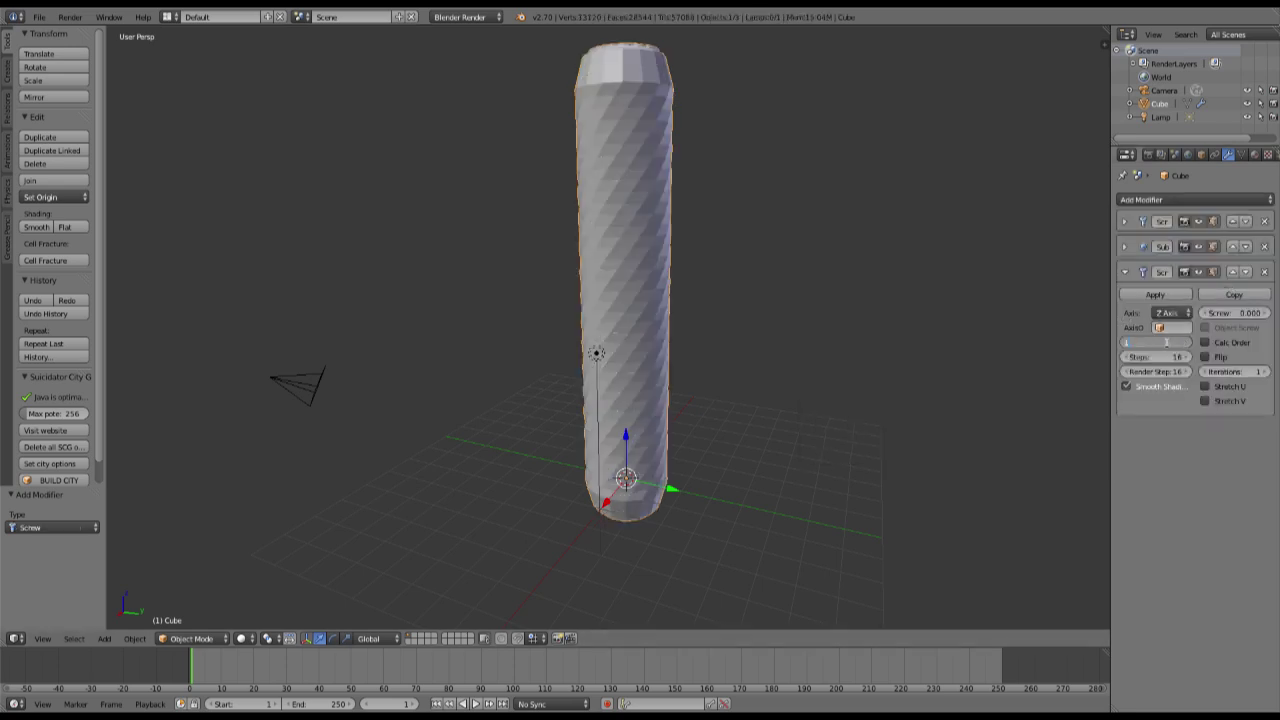
pyautogui.write('80')
pyautogui.press('Return')
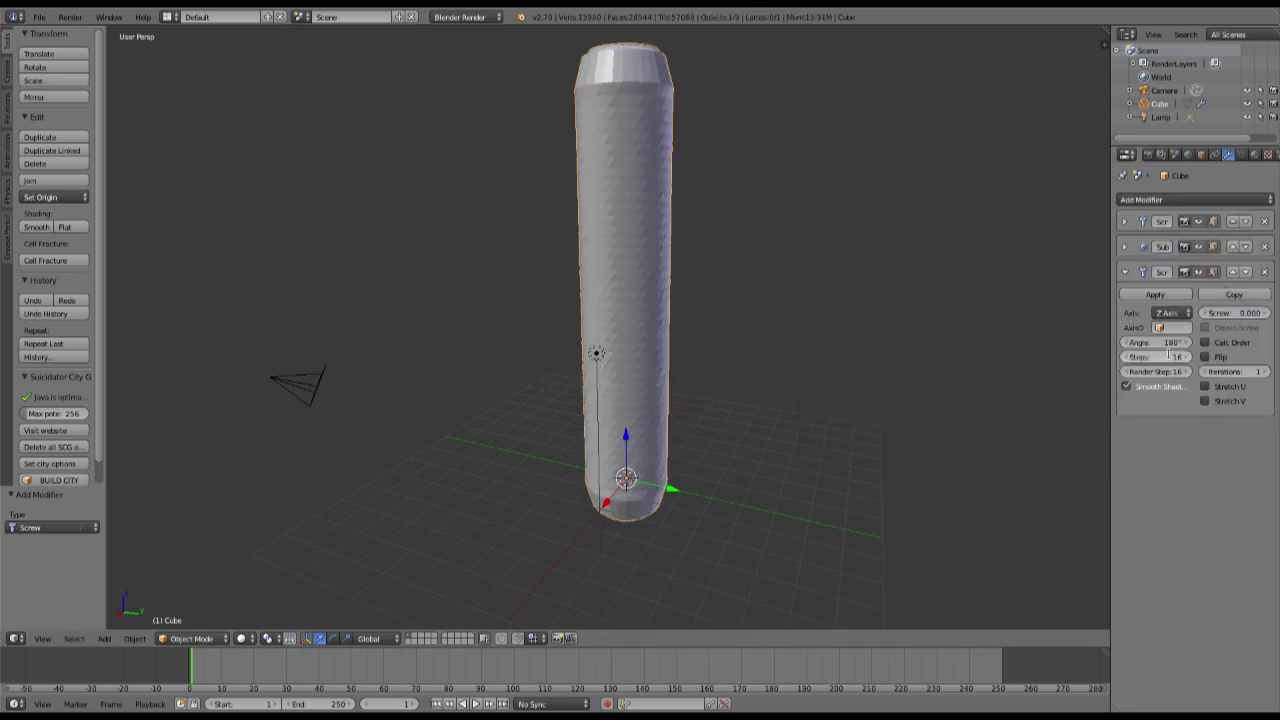
# Set the second Screw modifier's steps and render steps to 20.
pyautogui.click(1168, 354)
pyautogui.write('20')
pyautogui.press('Tab')
pyautogui.write('20')
pyautogui.press('Return')
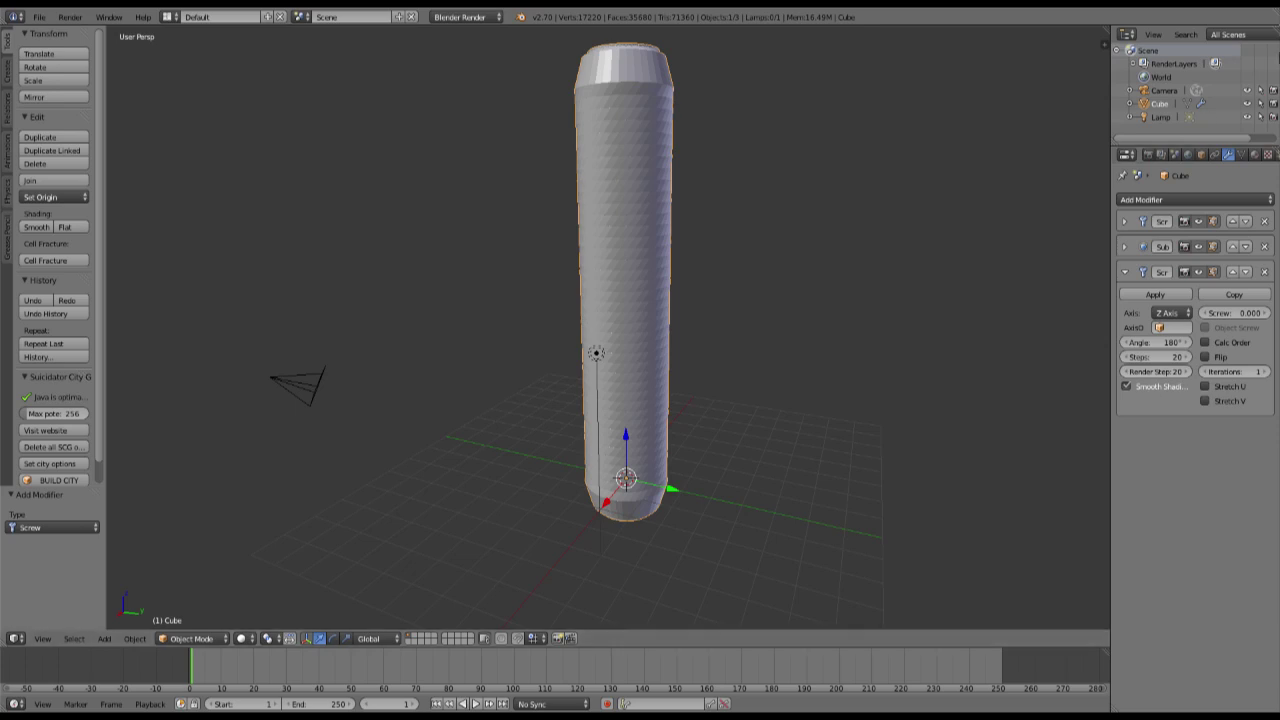
# Set the second Screw modifier's offset to 10 and its axis to X, then collapse its settings.
pyautogui.click(1236, 312)
pyautogui.write('10')
pyautogui.press('Return')
pyautogui.click(1182, 311)
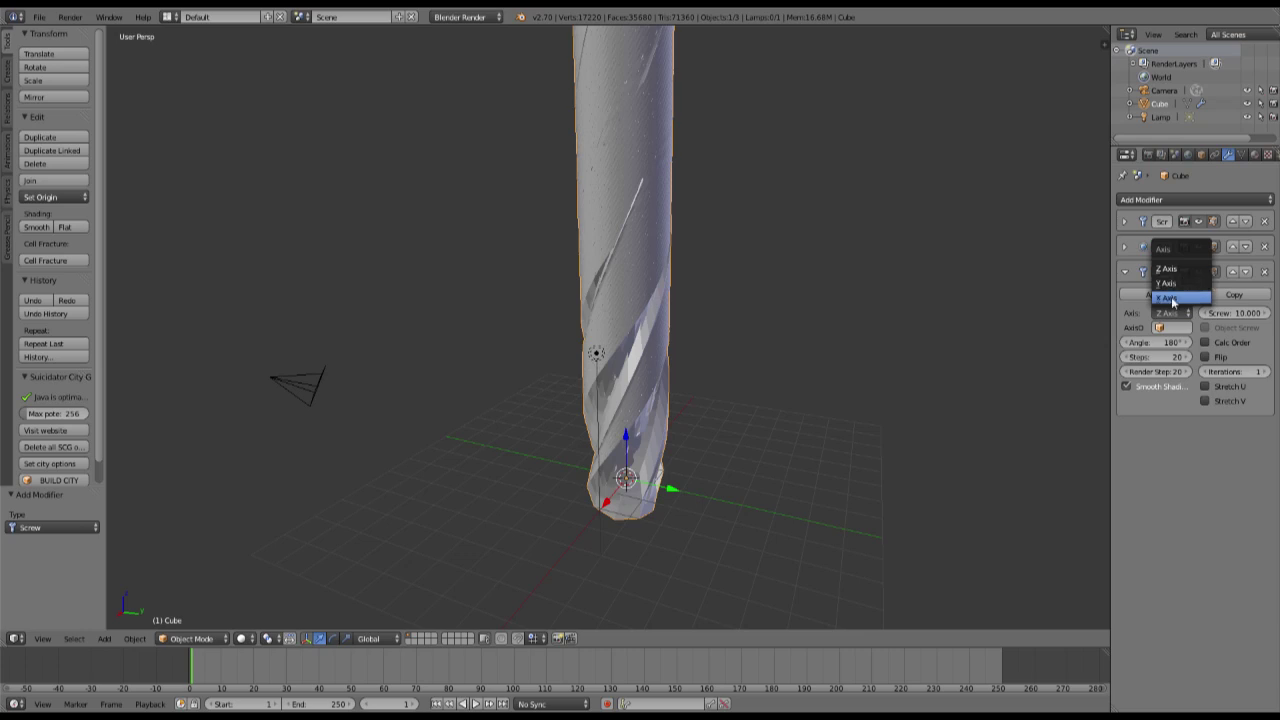
pyautogui.click(1170, 297)
pyautogui.moveTo(717, 381); pyautogui.dragTo(575, 258, button='middle')
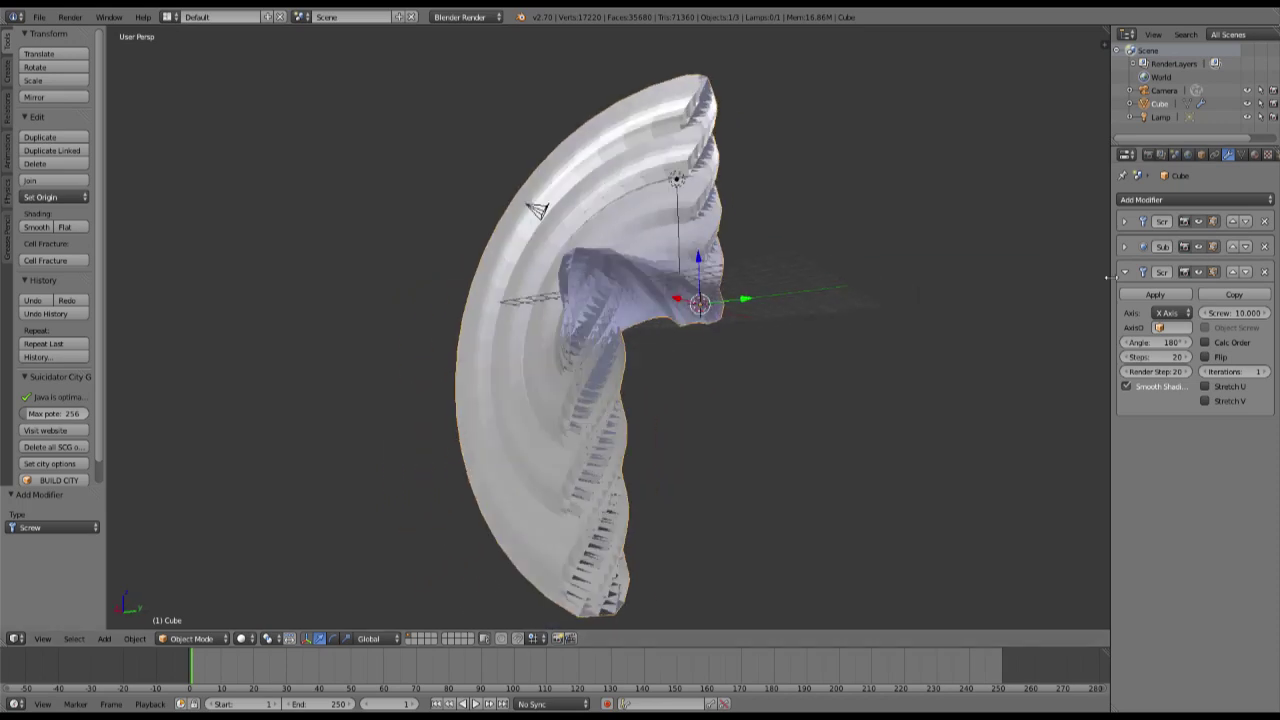
pyautogui.click(1124, 272)
# Examine the fan-shaped mesh up close in wireframe display, then return to solid shading.
pyautogui.moveTo(635, 320); pyautogui.dragTo(720, 306, button='middle')
pyautogui.press('z')
pyautogui.scroll(6, 657, 334)
pyautogui.scroll(3, 614, 367)
pyautogui.moveTo(614, 367)
pyautogui.mouseDown(button='middle')
pyautogui.moveTo(569, 391)
pyautogui.moveTo(640, 375)
pyautogui.moveTo(597, 369)
pyautogui.moveTo(674, 343)
pyautogui.moveTo(748, 366)
pyautogui.mouseUp(button='middle')
pyautogui.scroll(-3, 674, 343)
pyautogui.press('z')
# Add a Wireframe modifier to the fan-shaped mesh, check the resulting strands and collapse its settings.
pyautogui.click(1144, 202)
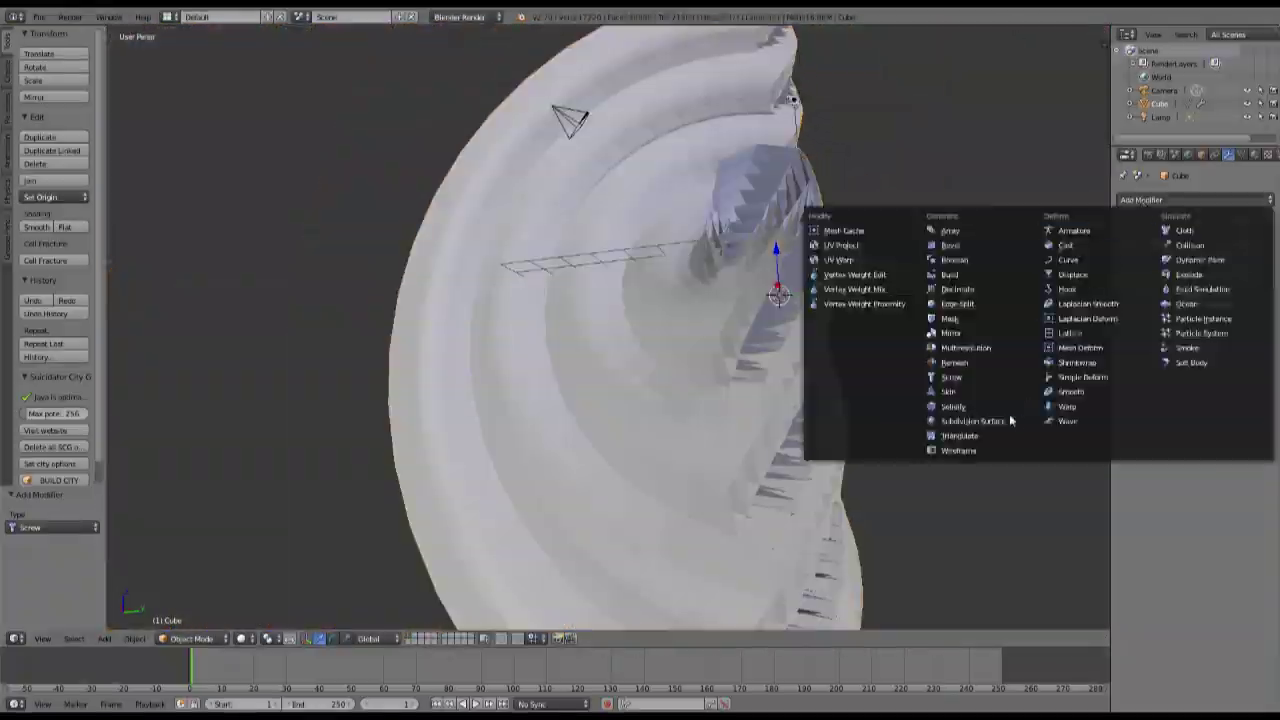
pyautogui.click(960, 450)
pyautogui.scroll(5, 401, 404)
pyautogui.scroll(5, 402, 404)
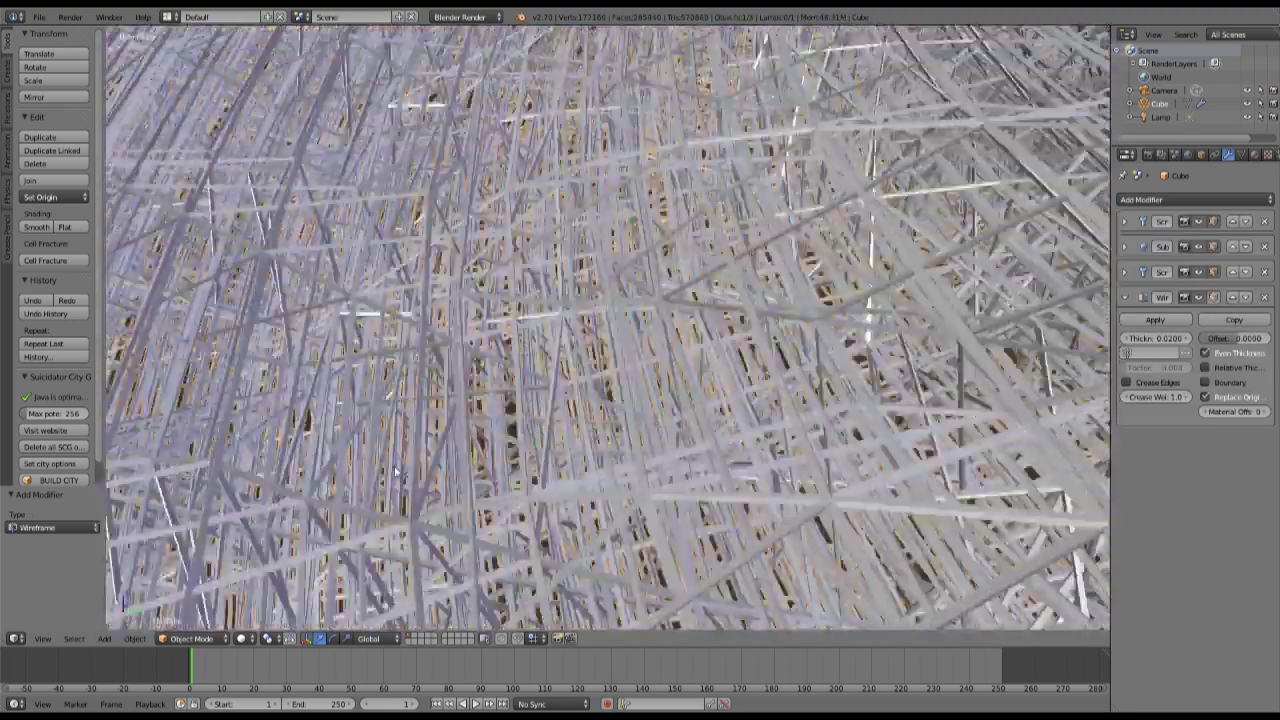
pyautogui.moveTo(402, 404)
pyautogui.mouseDown(button='middle')
pyautogui.moveTo(391, 466)
pyautogui.moveTo(409, 410)
pyautogui.mouseUp(button='middle')
pyautogui.scroll(-5, 420, 466)
pyautogui.scroll(-5, 422, 470)
pyautogui.moveTo(422, 470); pyautogui.dragTo(728, 444, button='middle')
pyautogui.scroll(-3, 526, 449)
pyautogui.scroll(3, 728, 444)
pyautogui.scroll(3, 727, 443)
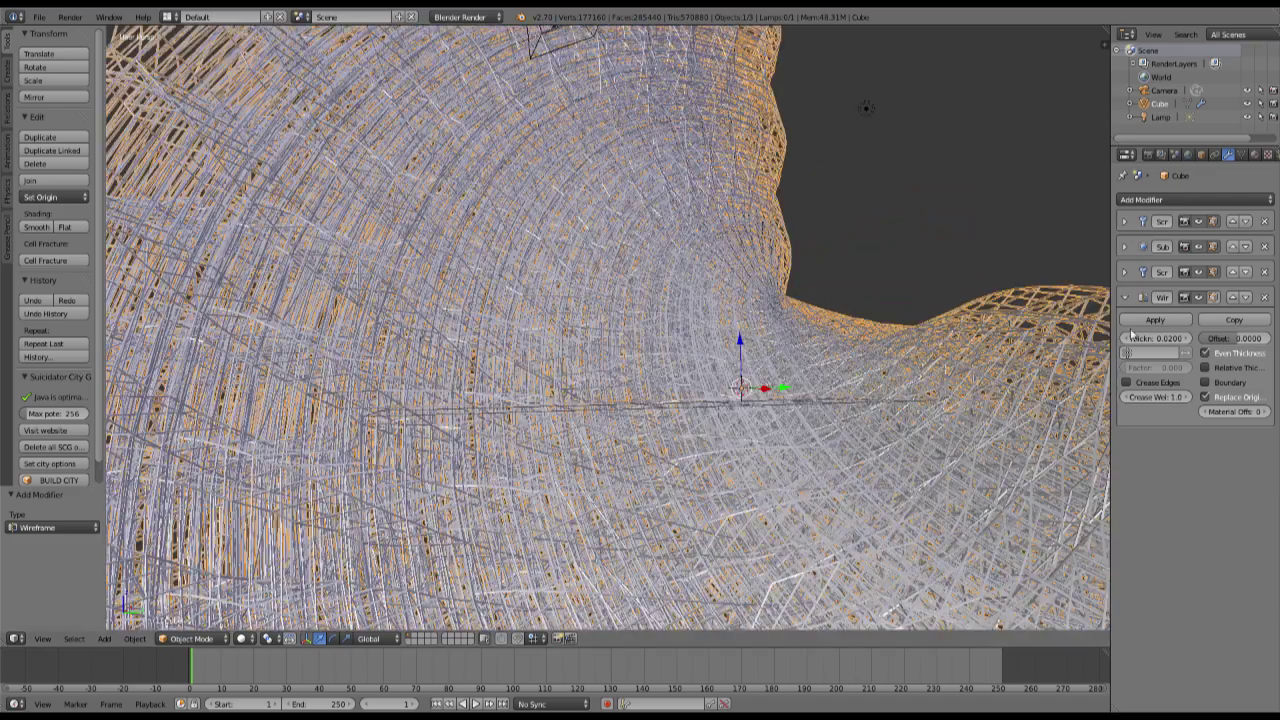
pyautogui.click(1124, 297)
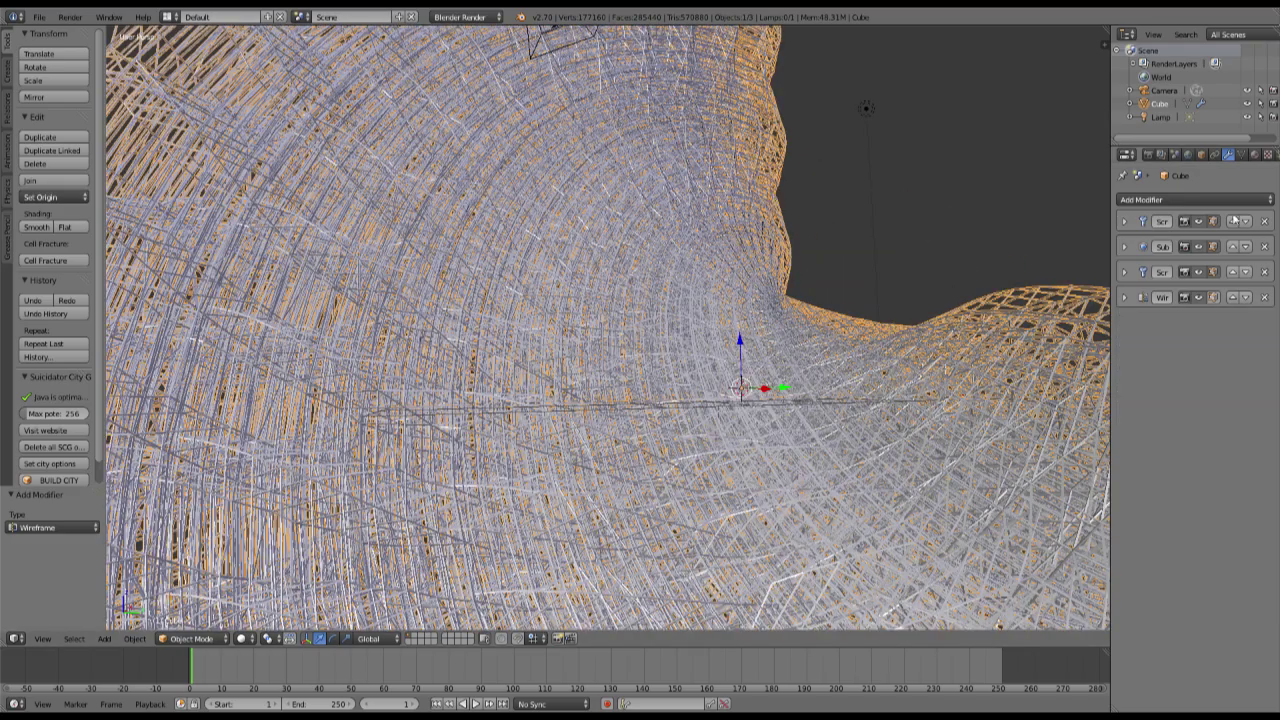
# Open the object's material settings and set the viewport shading to Texture.
pyautogui.click(1256, 156)
pyautogui.scroll(-1, 766, 356)
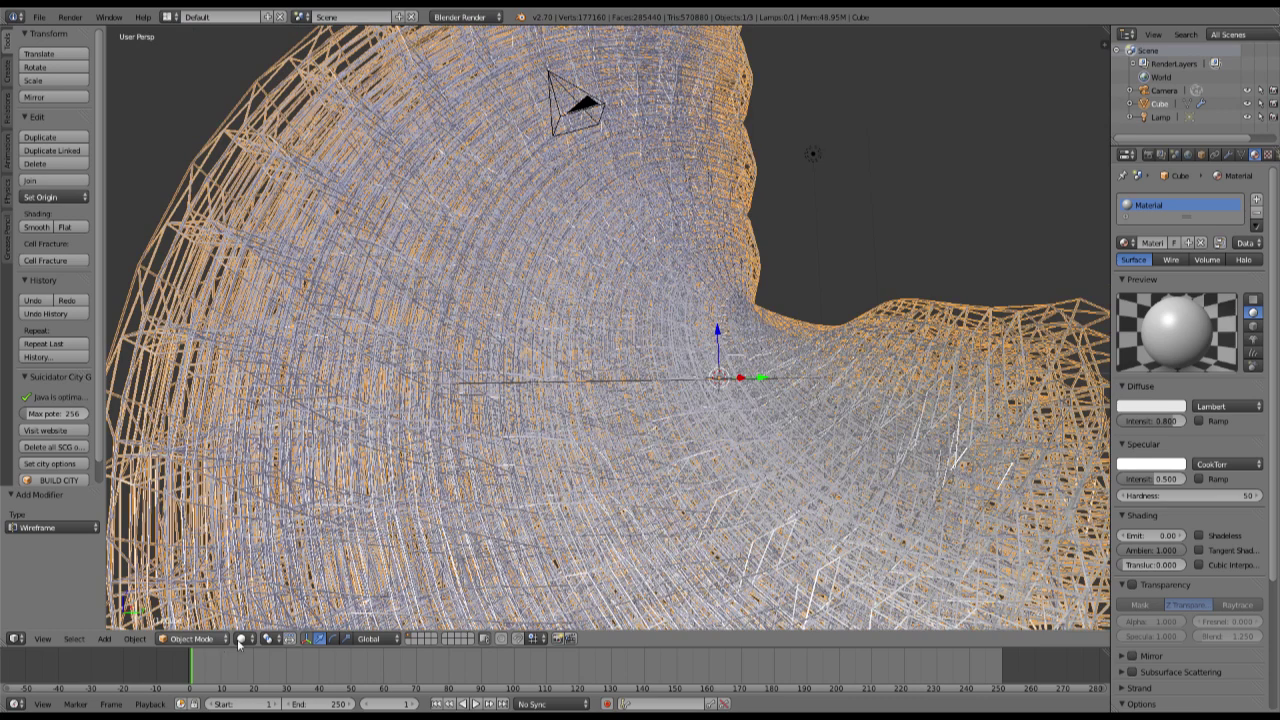
pyautogui.click(240, 640)
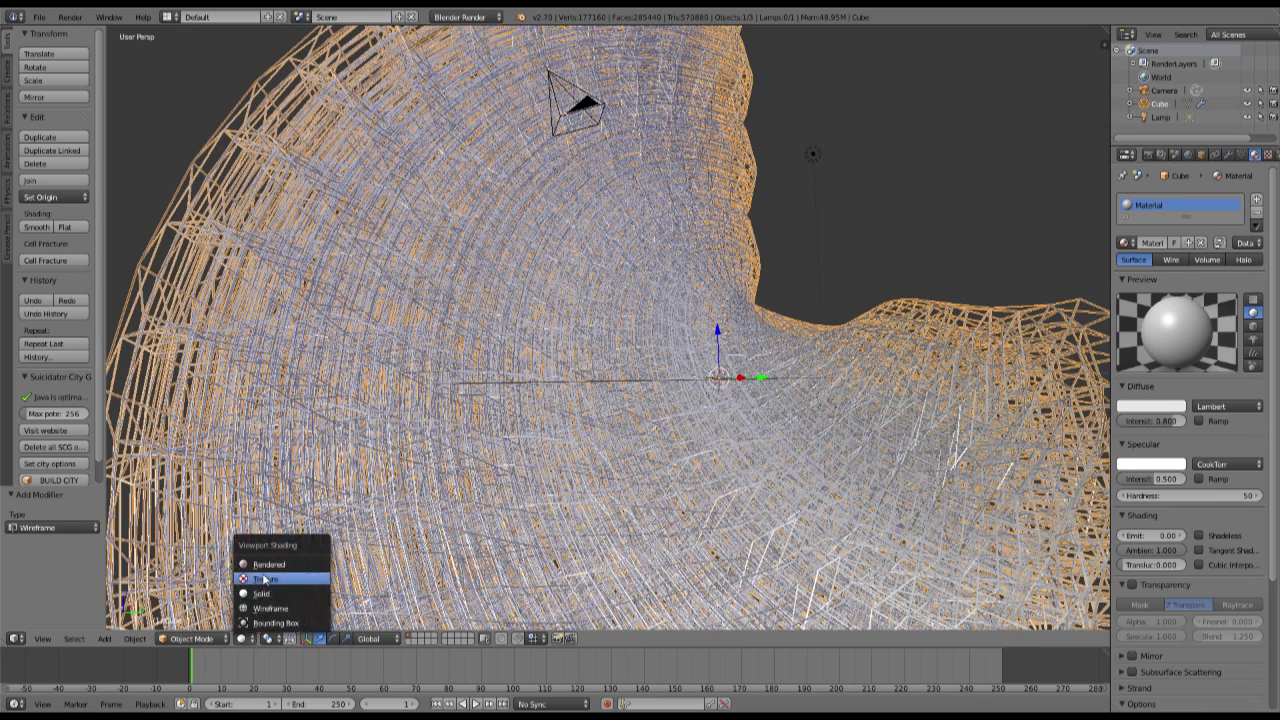
pyautogui.click(263, 578)
pyautogui.scroll(-8, 641, 340)
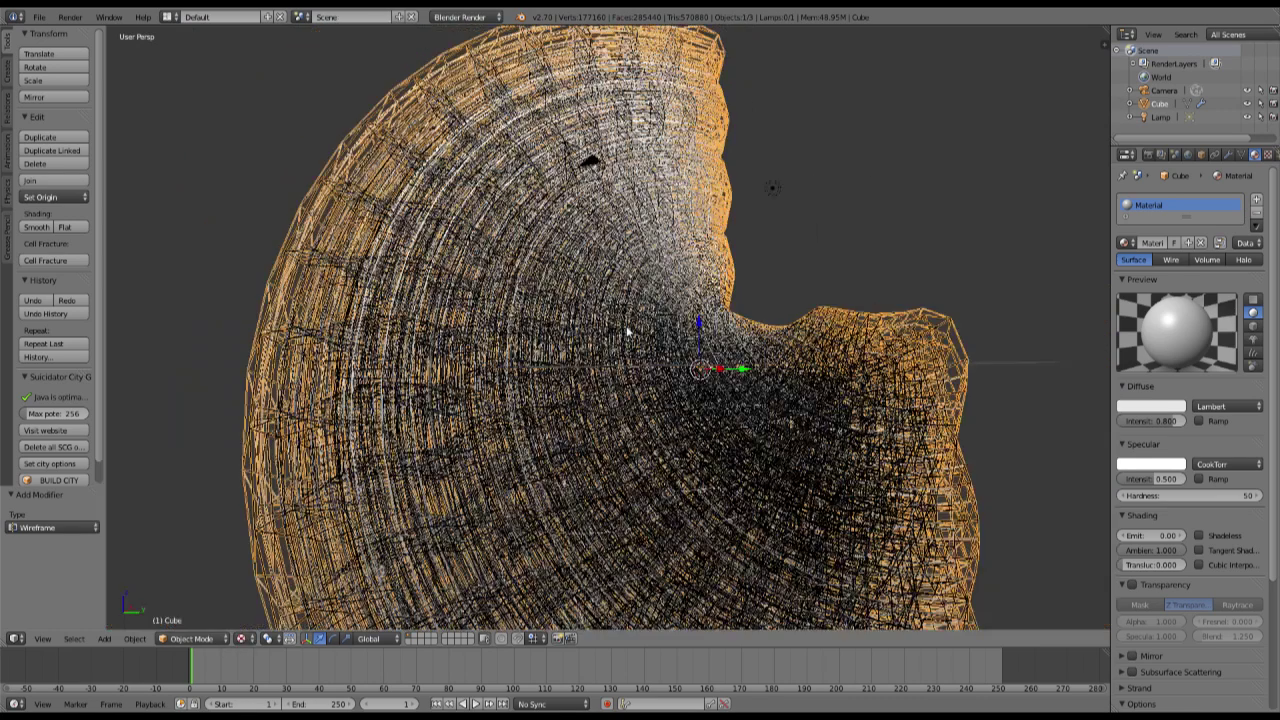
# Set the viewport's material mode to GLSL.
pyautogui.press('n')
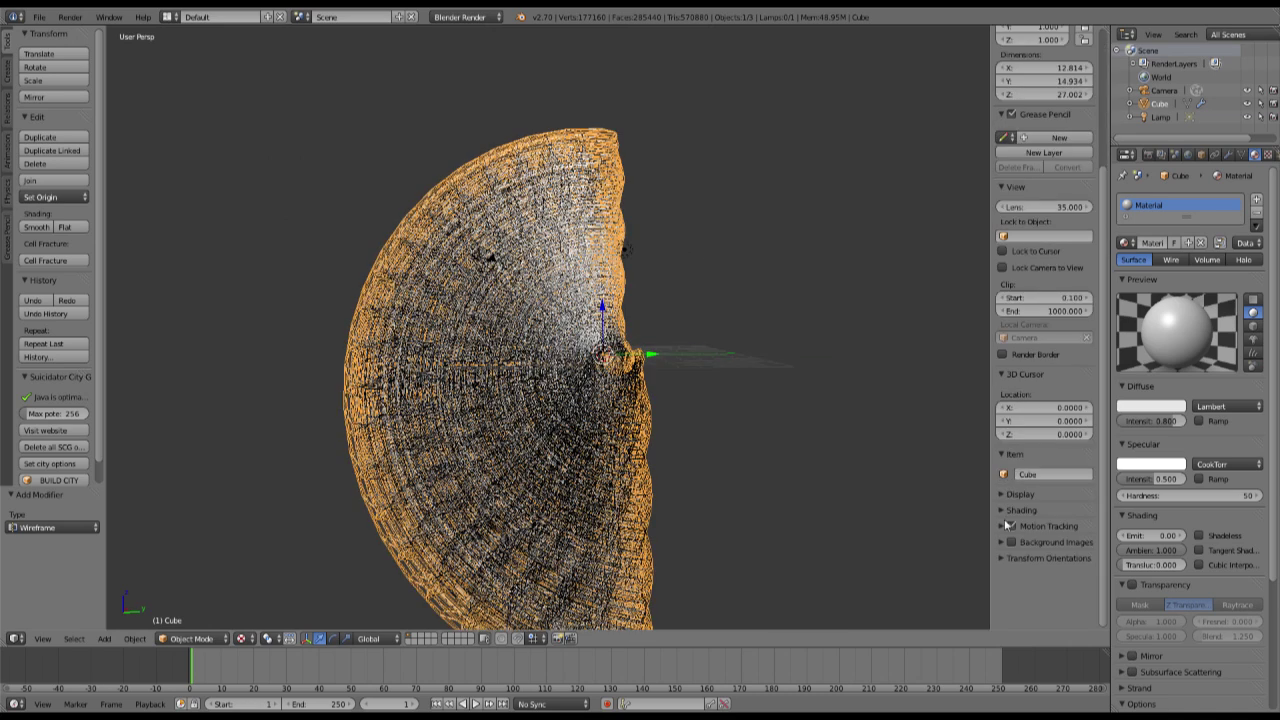
pyautogui.click(1029, 528)
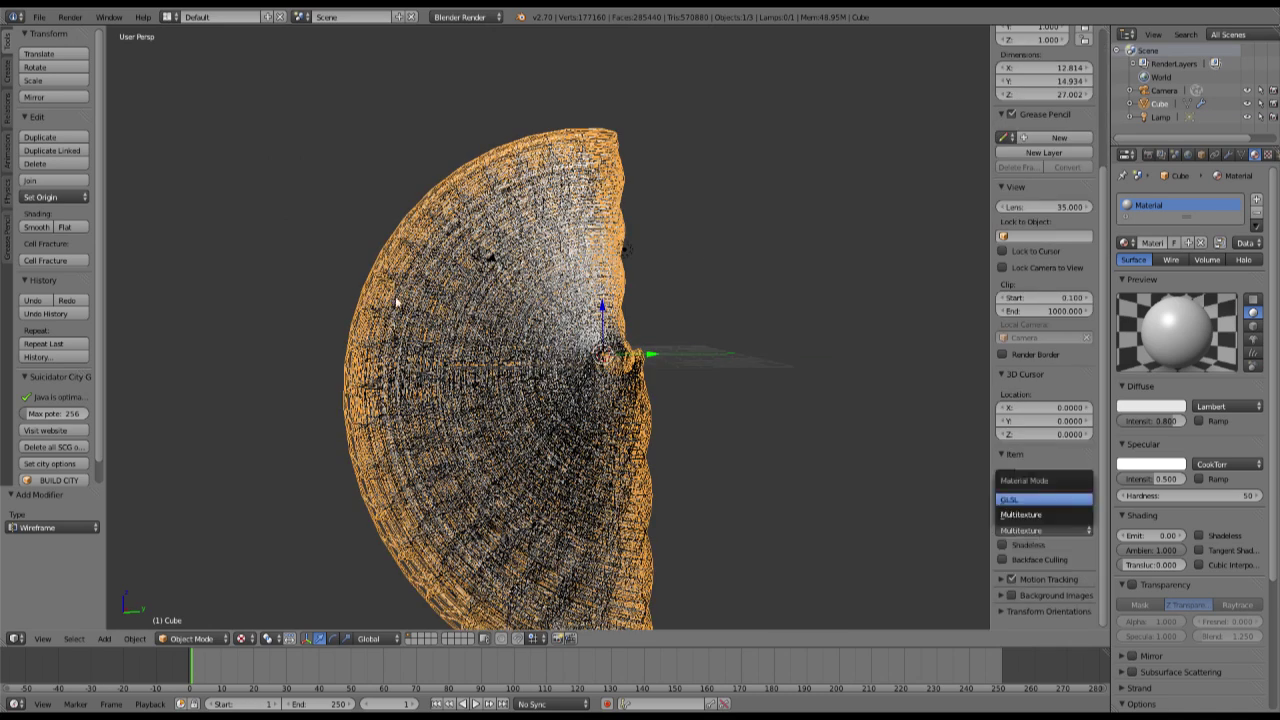
pyautogui.press('n')
# Switch the render engine from Blender Render to Blender Game.
pyautogui.click(465, 17)
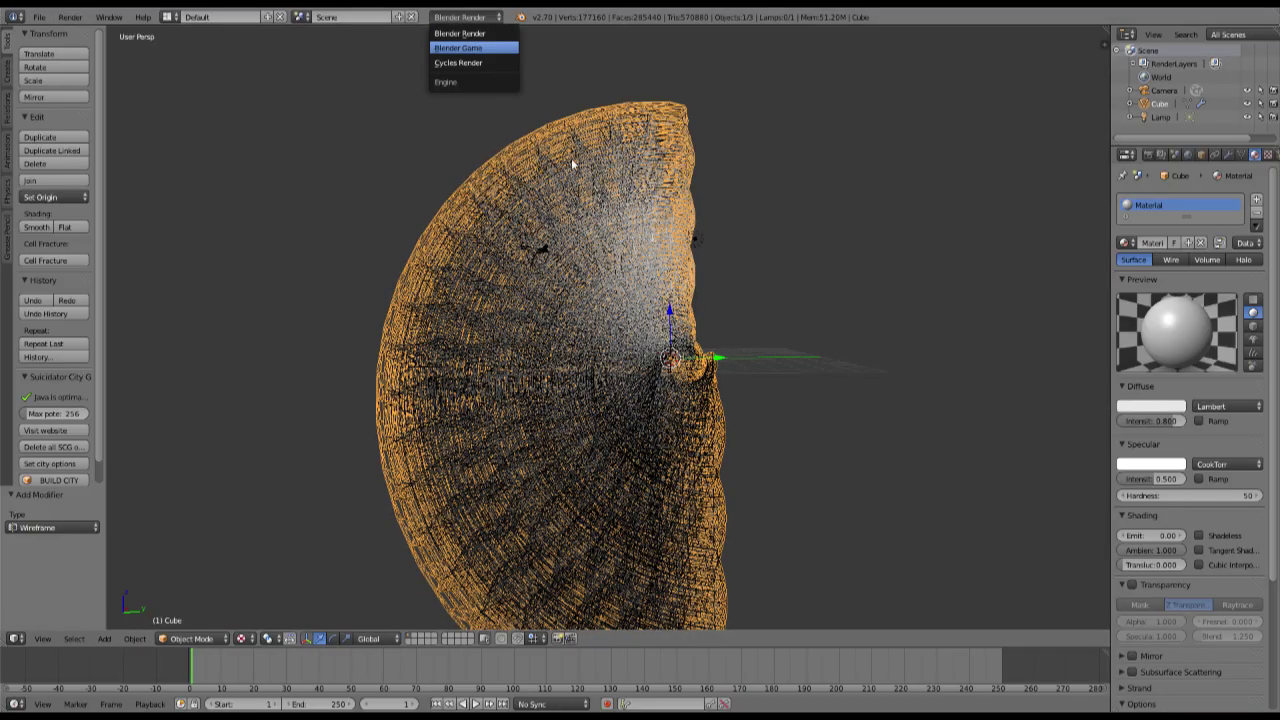
pyautogui.press('Return')
pyautogui.scroll(8, 491, 345)
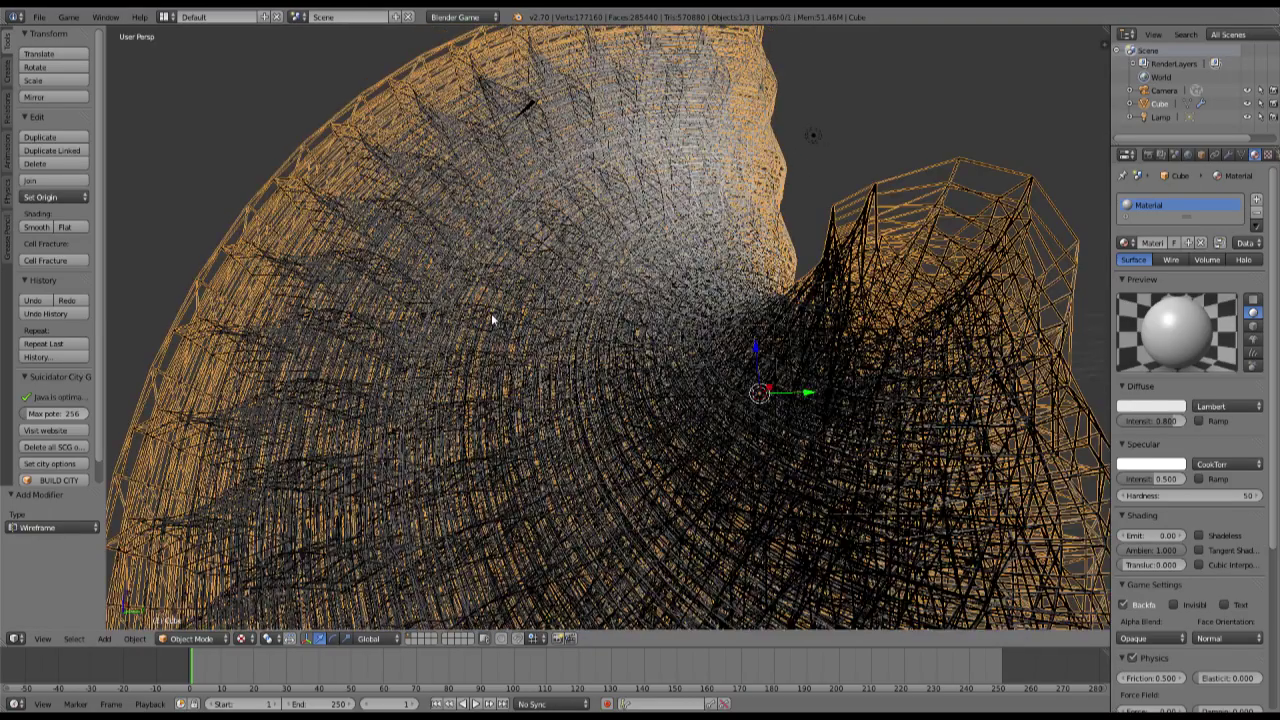
pyautogui.scroll(-2, 537, 305)
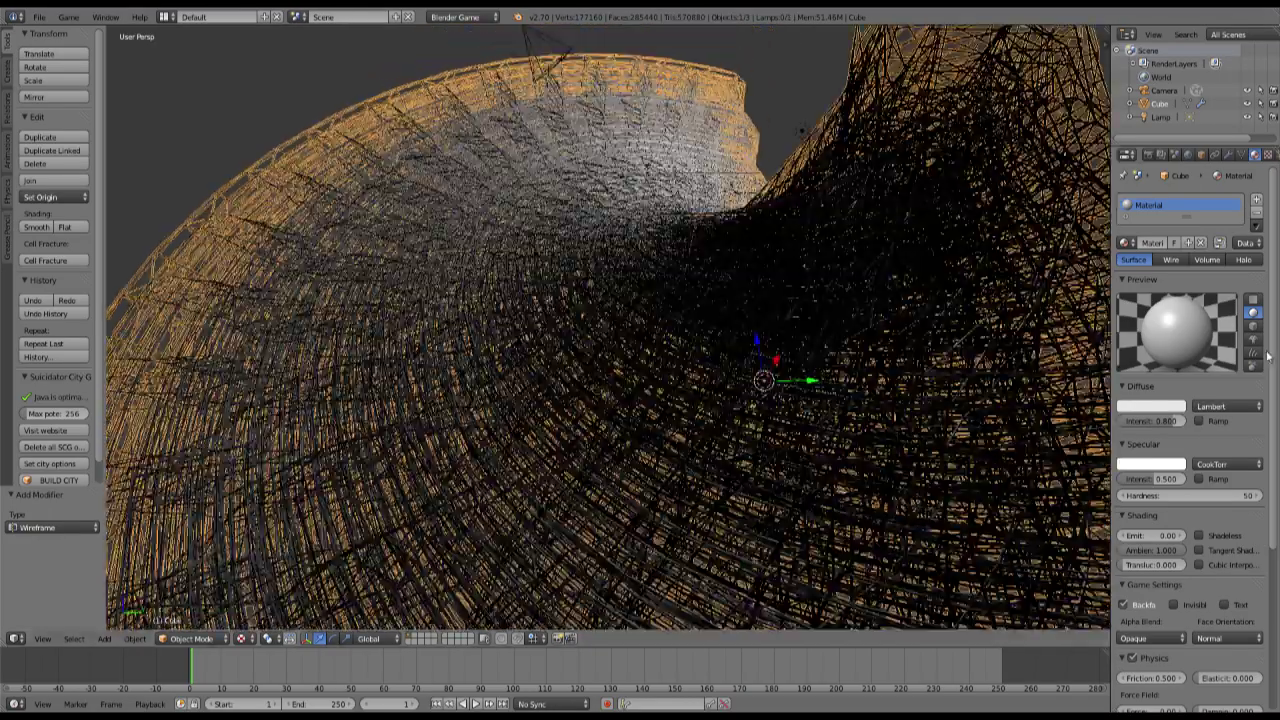
# Darken the material's diffuse colour to RGB 0.107 and set its specular shader model to WardIso.
pyautogui.click(1162, 404)
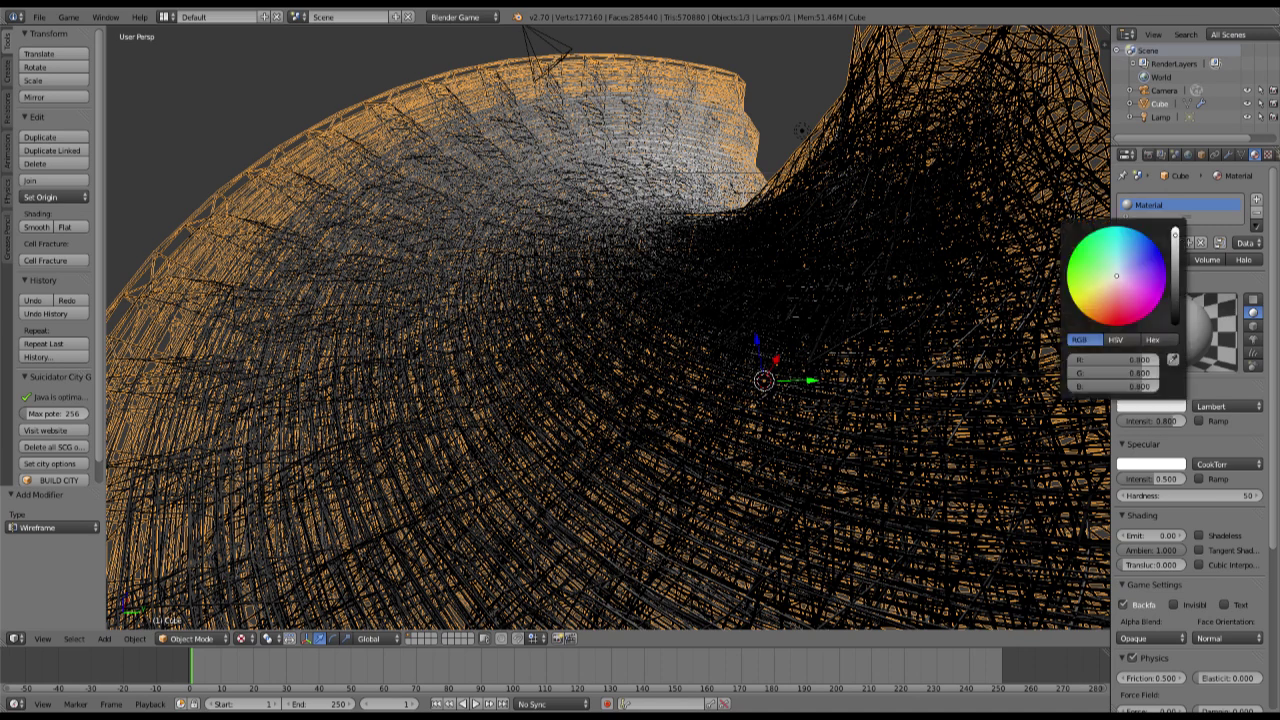
pyautogui.moveTo(1175, 236); pyautogui.dragTo(1175, 290)
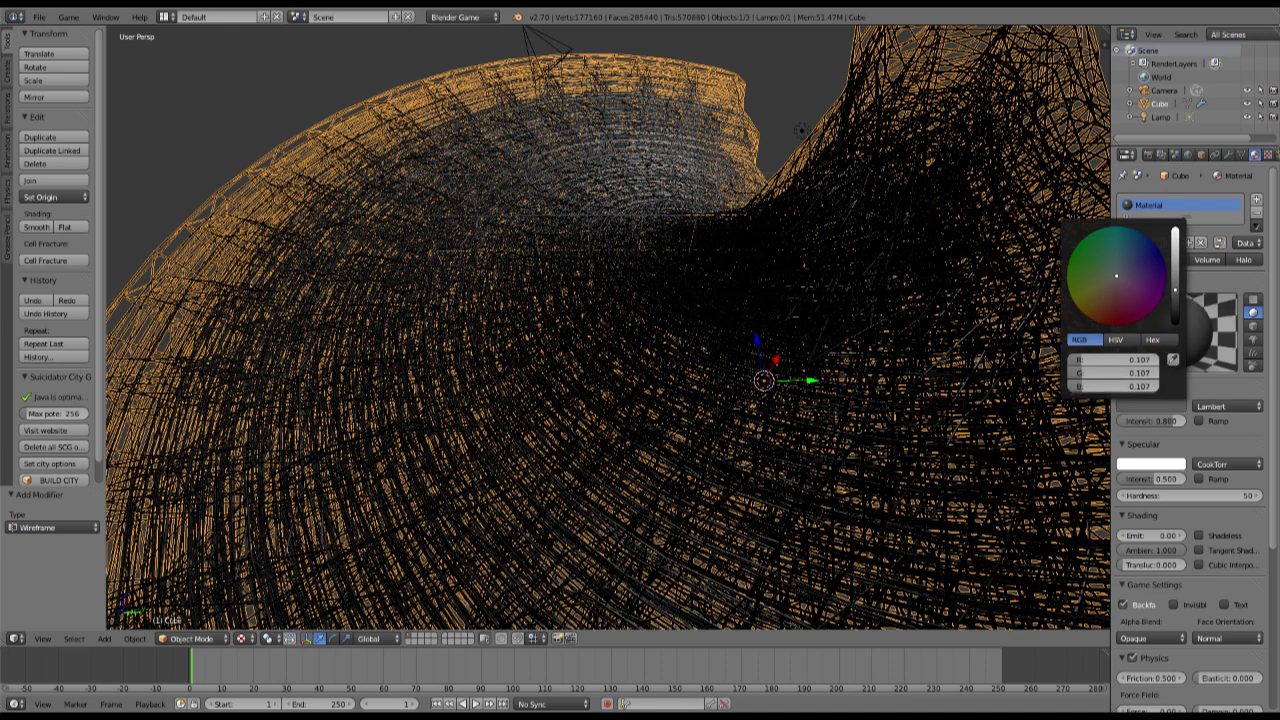
pyautogui.click(1214, 467)
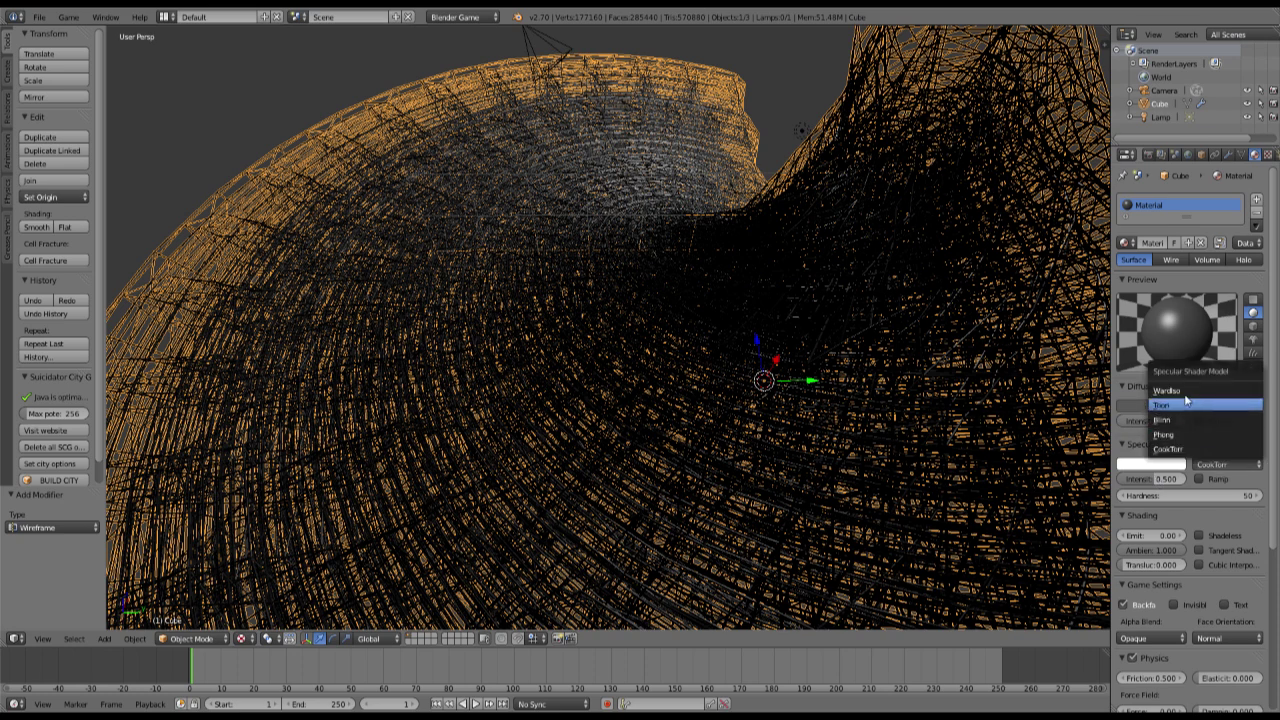
pyautogui.click(1183, 391)
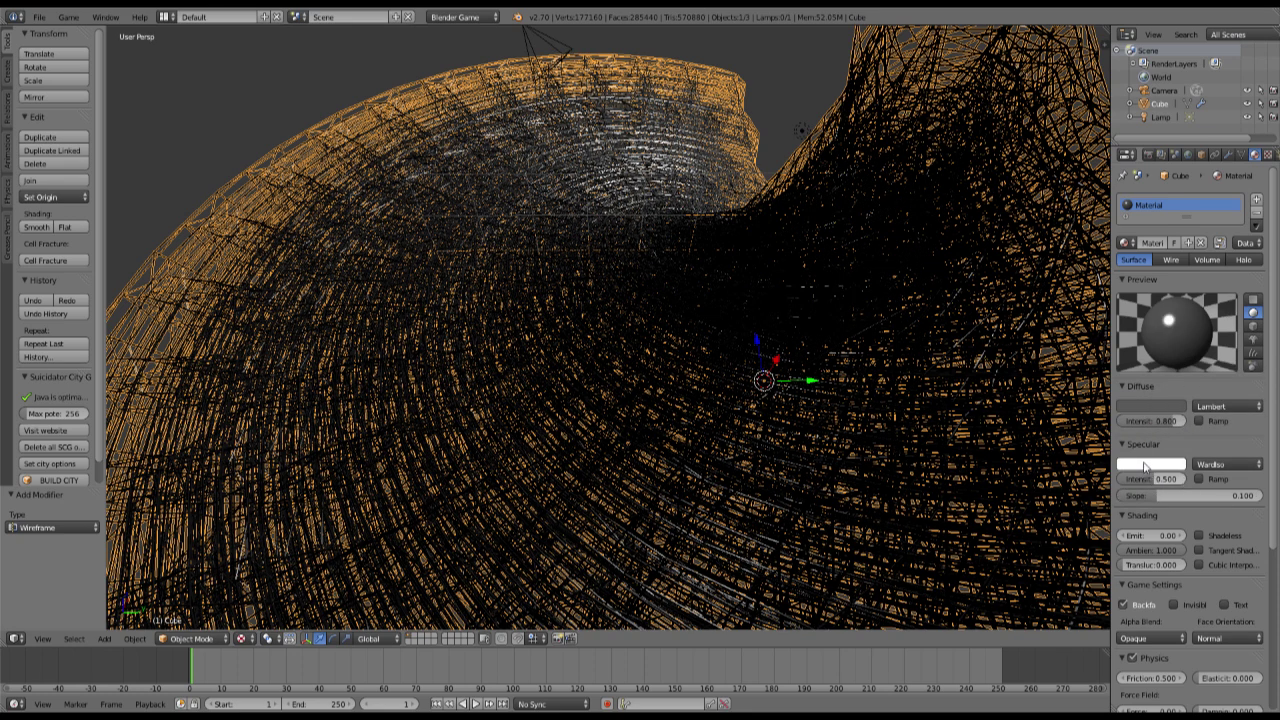
# Tint the material's specular colour pale cyan and set its specular slope to 0.062.
pyautogui.click(1148, 465)
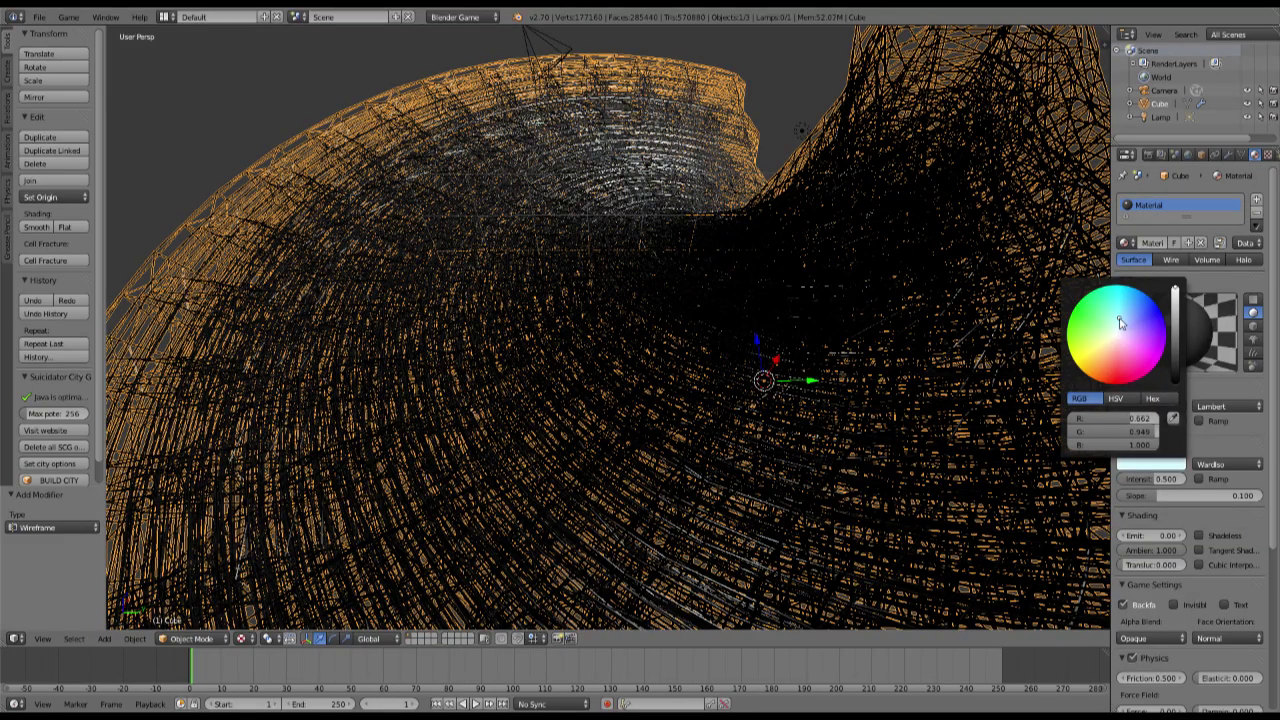
pyautogui.moveTo(520, 241); pyautogui.dragTo(560, 315, button='middle')
pyautogui.scroll(-1, 562, 358)
pyautogui.scroll(2, 602, 339)
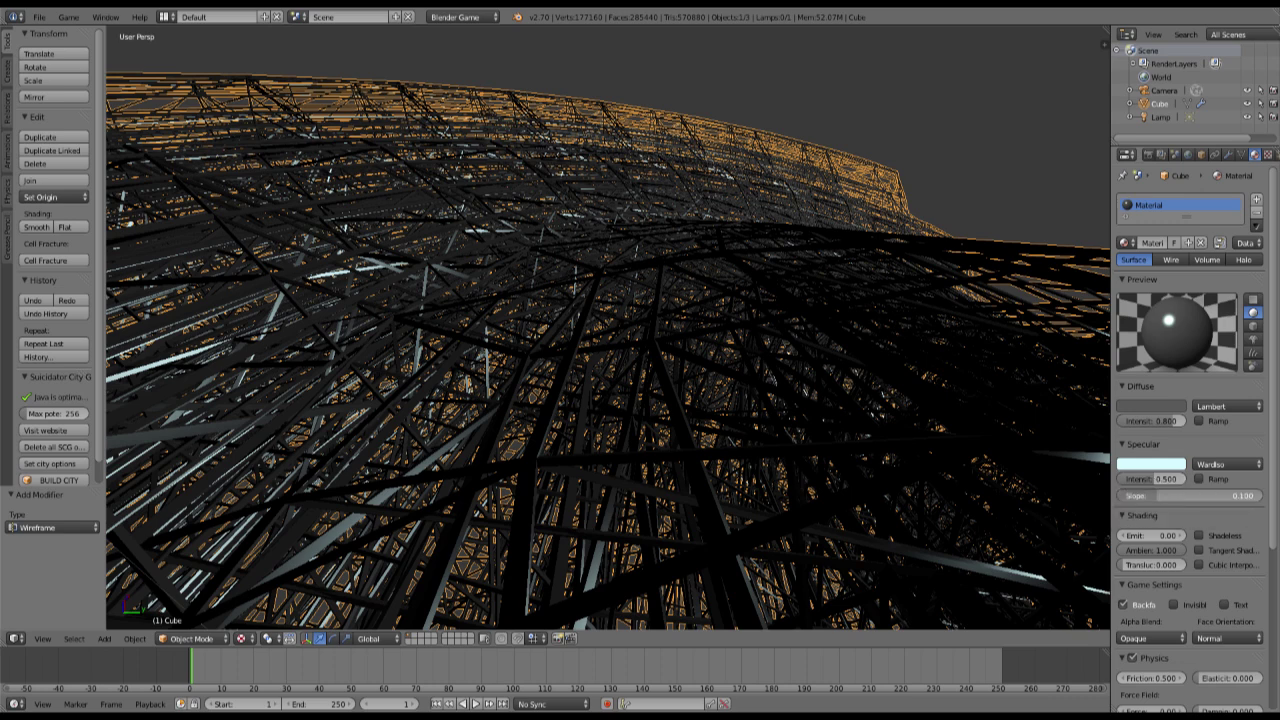
pyautogui.moveTo(1158, 495)
pyautogui.mouseDown()
pyautogui.moveTo(1180, 495)
pyautogui.moveTo(1143, 495)
pyautogui.mouseUp()
pyautogui.scroll(-3, 460, 343)
pyautogui.moveTo(460, 343); pyautogui.dragTo(773, 354, button='middle')
pyautogui.scroll(-6, 773, 354)
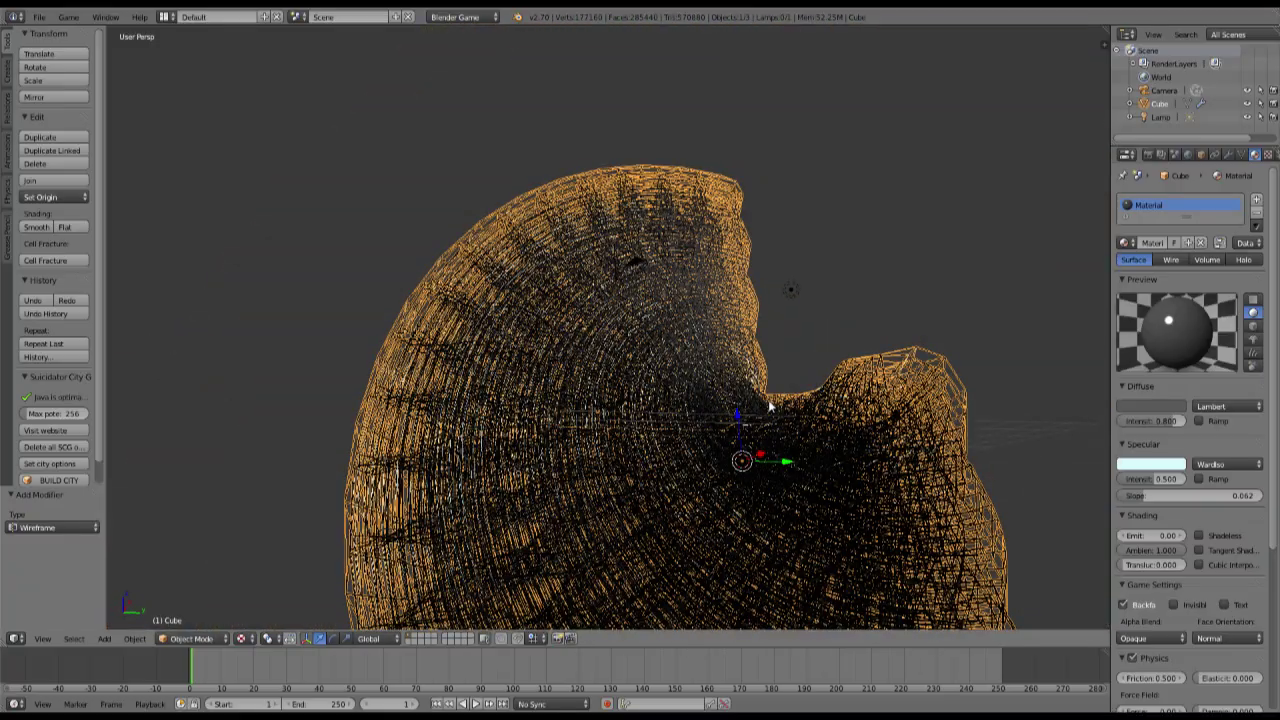
pyautogui.scroll(3, 816, 309)
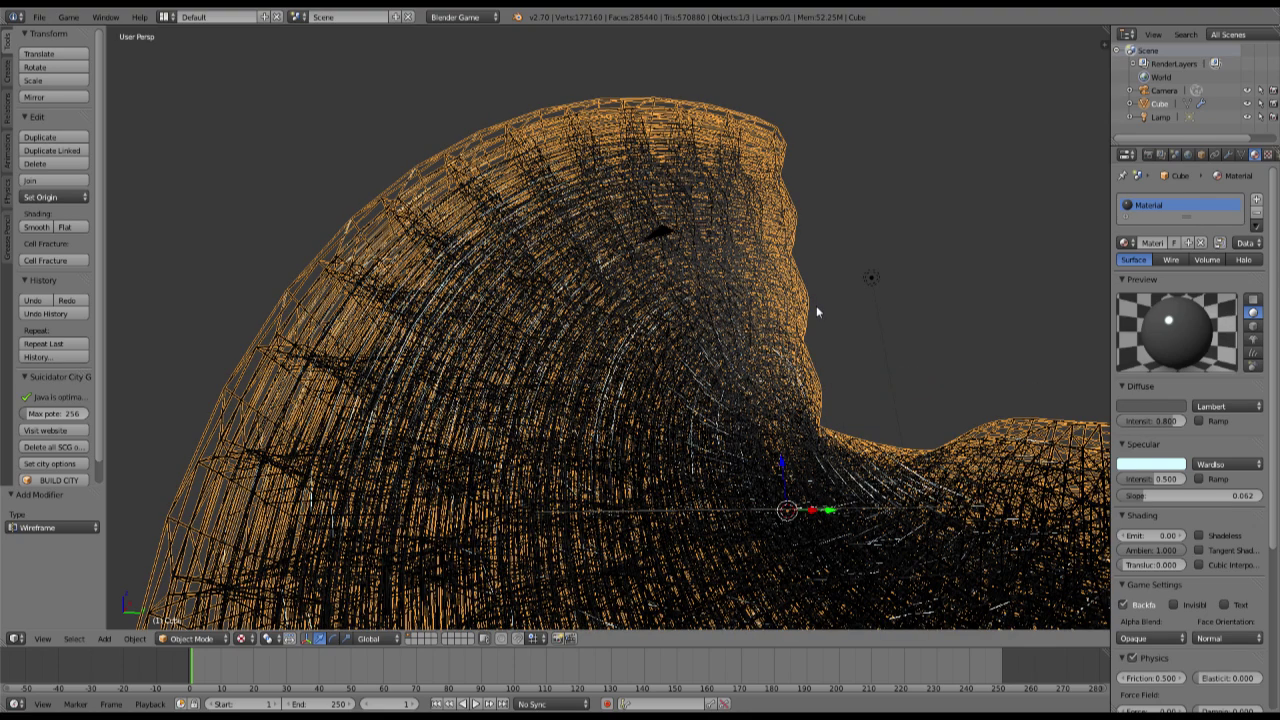
# Select the lamp and move it inside the upper part of the wireframe shape.
pyautogui.scroll(-1, 872, 271)
pyautogui.rightClick(872, 273)
pyautogui.moveTo(872, 273); pyautogui.dragTo(860, 498, button='middle')
pyautogui.press('g')
pyautogui.moveTo(620, 476)
pyautogui.mouseDown(button='right')
pyautogui.moveTo(717, 334)
pyautogui.moveTo(534, 471)
pyautogui.moveTo(783, 363)
pyautogui.moveTo(691, 563)
pyautogui.moveTo(857, 460)
pyautogui.moveTo(763, 297)
pyautogui.moveTo(730, 385)
pyautogui.mouseUp(button='right')
pyautogui.click(730, 385)
pyautogui.moveTo(730, 385)
pyautogui.mouseDown(button='middle')
pyautogui.moveTo(769, 342)
pyautogui.moveTo(774, 352)
pyautogui.moveTo(711, 371)
pyautogui.moveTo(716, 381)
pyautogui.mouseUp(button='middle')
pyautogui.scroll(2, 774, 352)
pyautogui.press('g')
pyautogui.click(806, 327)
pyautogui.scroll(2, 716, 381)
pyautogui.press('g')
pyautogui.click(734, 377)
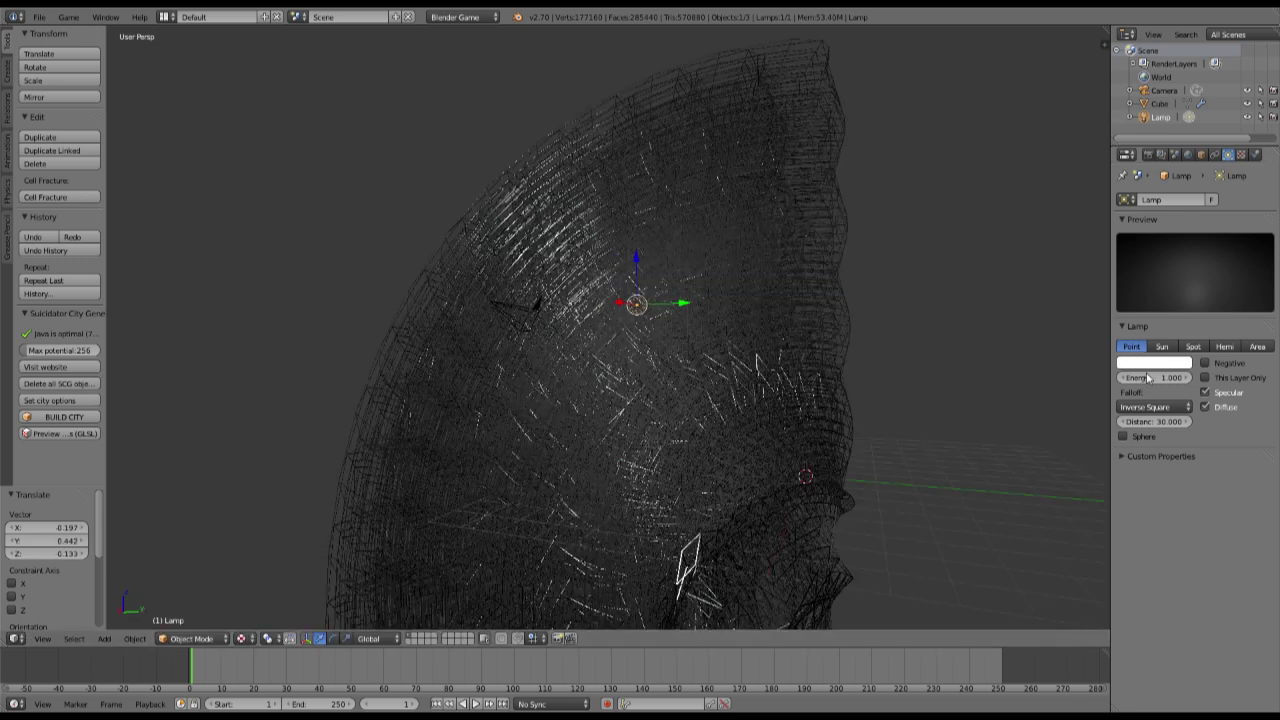
# Tint the lamp's light colour pale blue and shift the lamp toward the upper rim of the shape.
pyautogui.click(1142, 381)
pyautogui.click(1152, 362)
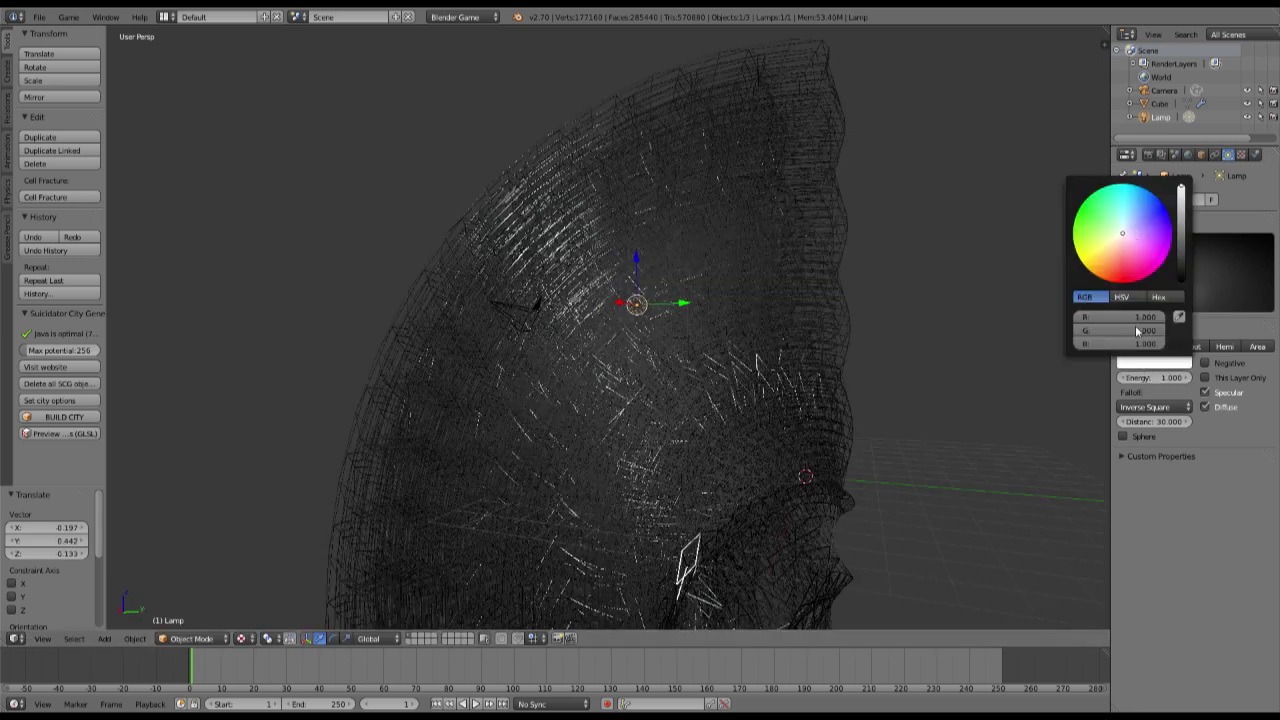
pyautogui.click(1134, 221)
pyautogui.moveTo(1134, 221)
pyautogui.mouseDown()
pyautogui.moveTo(1122, 208)
pyautogui.moveTo(1134, 222)
pyautogui.mouseUp()
pyautogui.moveTo(627, 340); pyautogui.dragTo(592, 445, button='middle')
pyautogui.press('g')
pyautogui.click(664, 349)
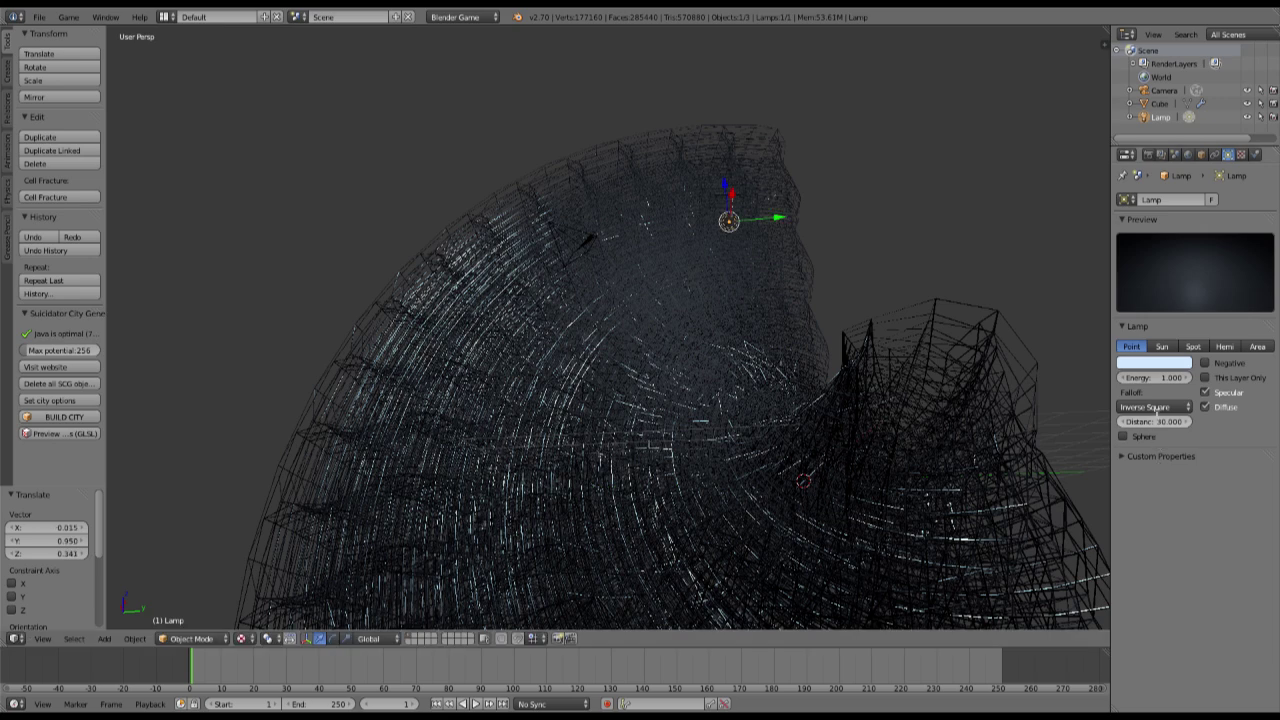
# Set the pale blue lamp's falloff distance to 15 and adjust its position within the upper part of the shape.
pyautogui.click(1157, 420)
pyautogui.write('15')
pyautogui.press('Return')
pyautogui.moveTo(560, 430); pyautogui.dragTo(645, 362, button='middle')
pyautogui.press('g')
pyautogui.click(670, 358)
pyautogui.scroll(-2, 670, 358)
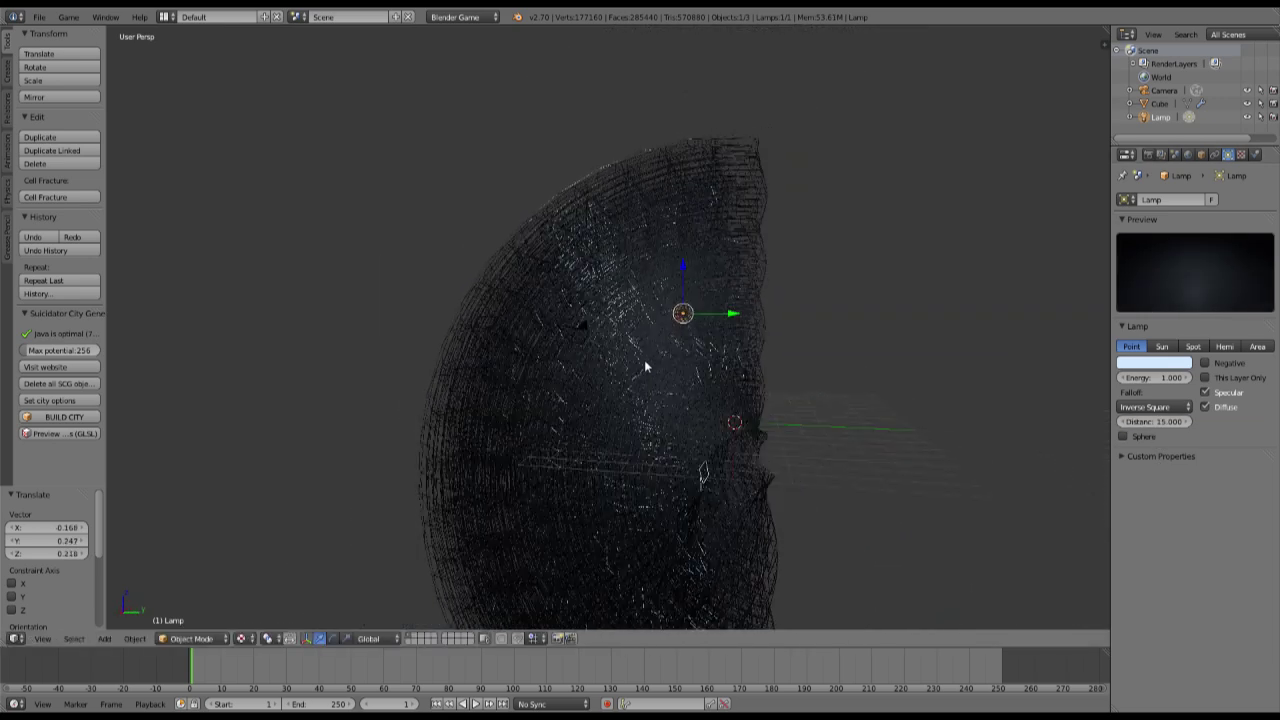
# Duplicate the lamp into the lower part of the shape and tint the copy warm yellow.
pyautogui.hotkey('shift', 'd')
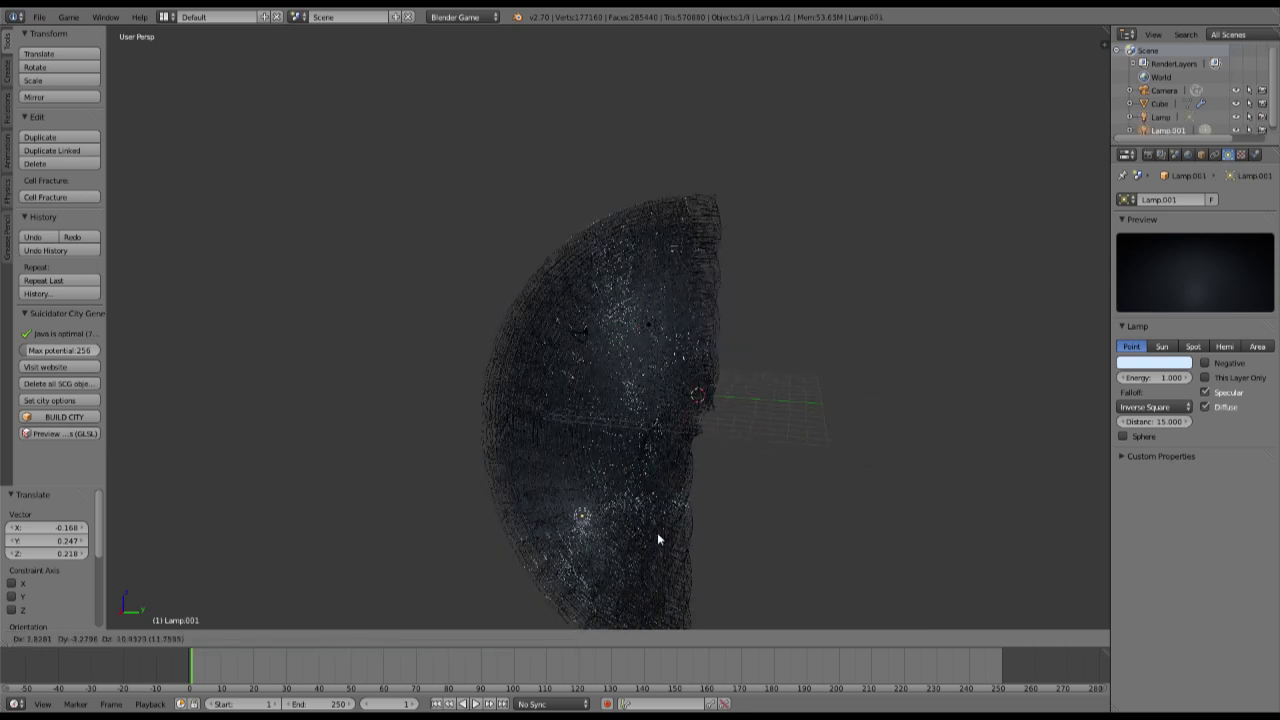
pyautogui.click(699, 446)
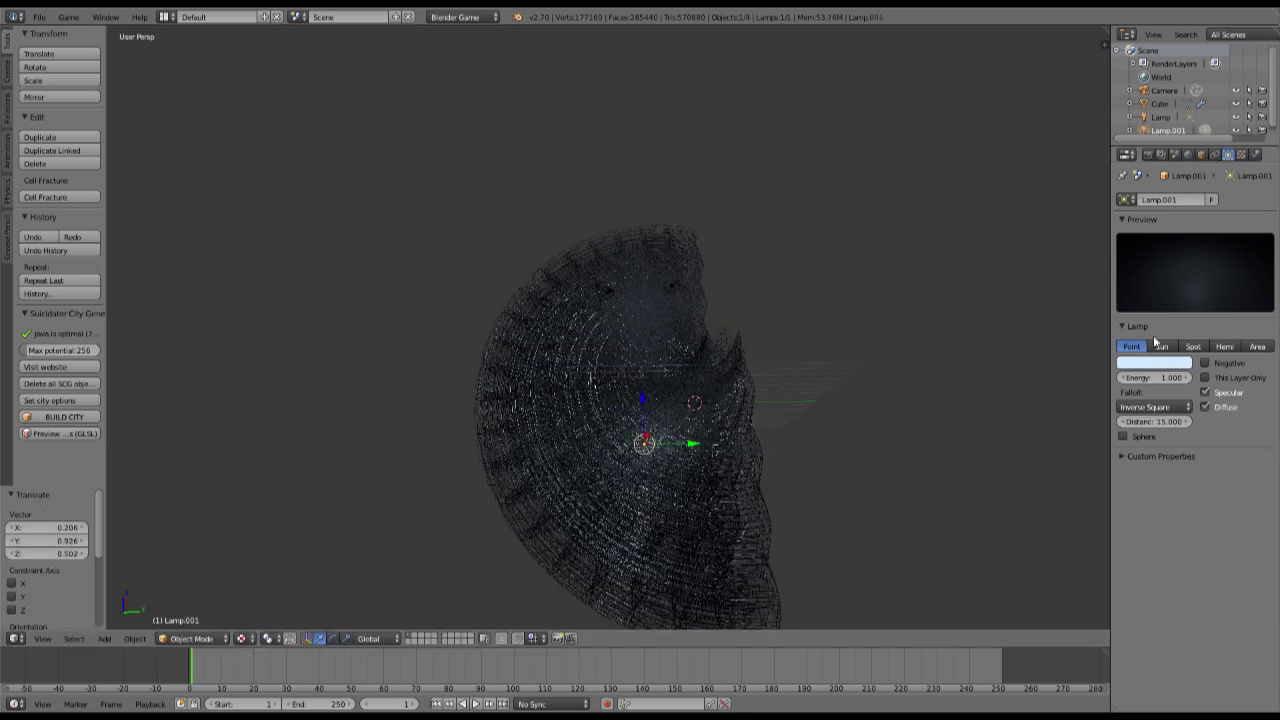
pyautogui.click(1155, 363)
pyautogui.moveTo(1099, 254)
pyautogui.mouseDown()
pyautogui.moveTo(1110, 260)
pyautogui.moveTo(1099, 262)
pyautogui.mouseUp()
# Move the yellow lamp so it lights the curved surface beside the dip of the shape.
pyautogui.scroll(1, 601, 365)
pyautogui.moveTo(601, 365); pyautogui.dragTo(662, 338, button='middle')
pyautogui.press('g')
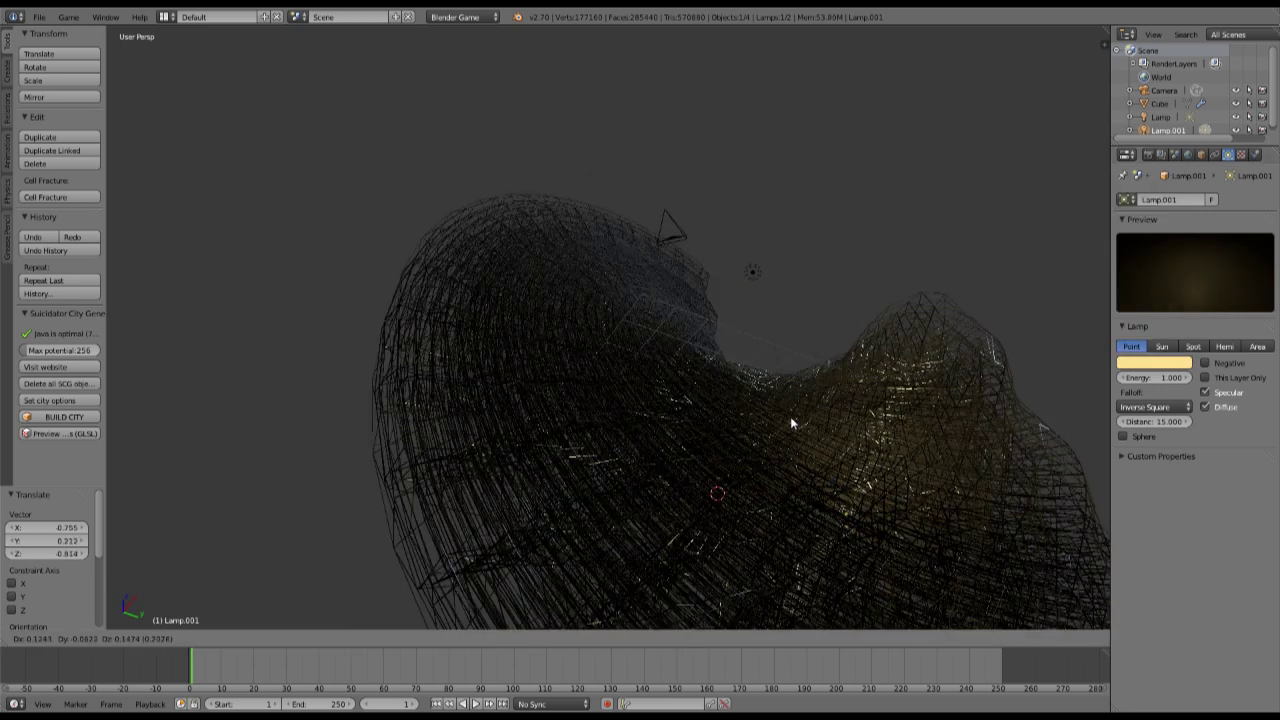
pyautogui.click(783, 435)
pyautogui.scroll(1, 783, 436)
pyautogui.keyDown('shift'); pyautogui.moveTo(783, 436); pyautogui.dragTo(731, 366, button='middle'); pyautogui.keyUp('shift')
pyautogui.scroll(2, 731, 366)
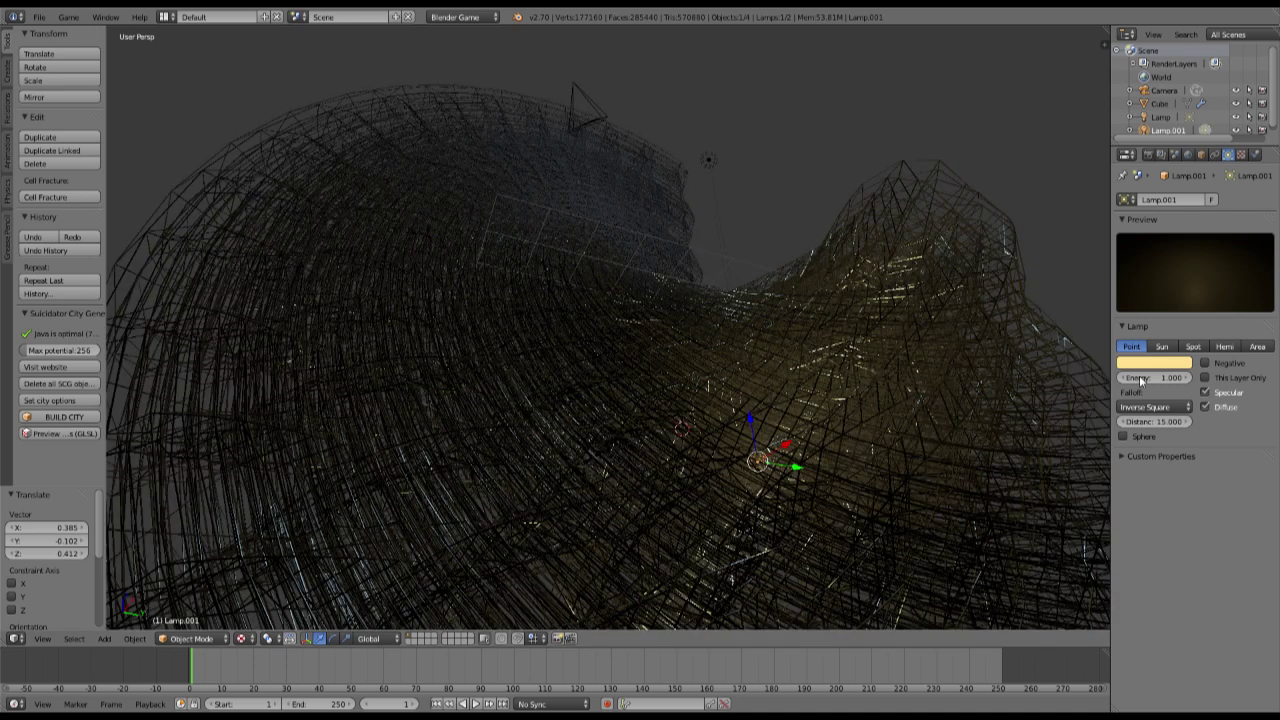
# Set the yellow lamp's energy to 2 and limit its light to a sphere with a distance of 10.
pyautogui.click(1140, 380)
pyautogui.write('2')
pyautogui.press('Return')
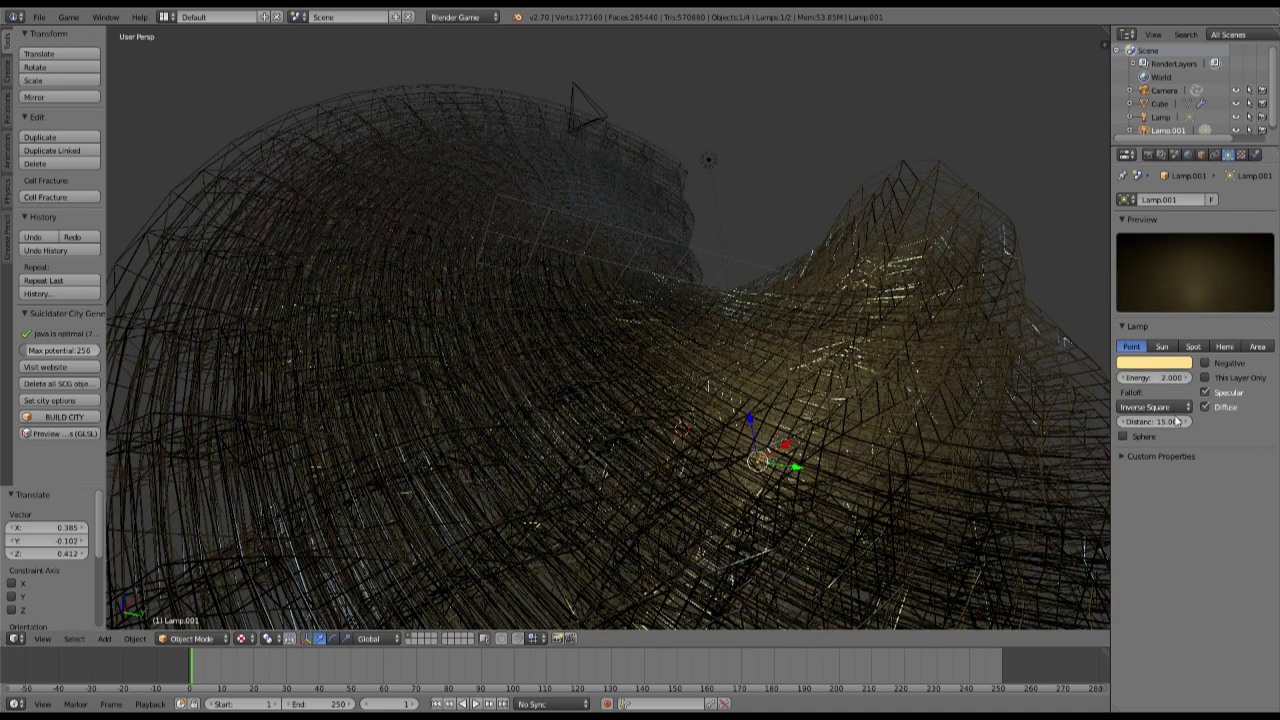
pyautogui.click(1123, 436)
pyautogui.click(1170, 421)
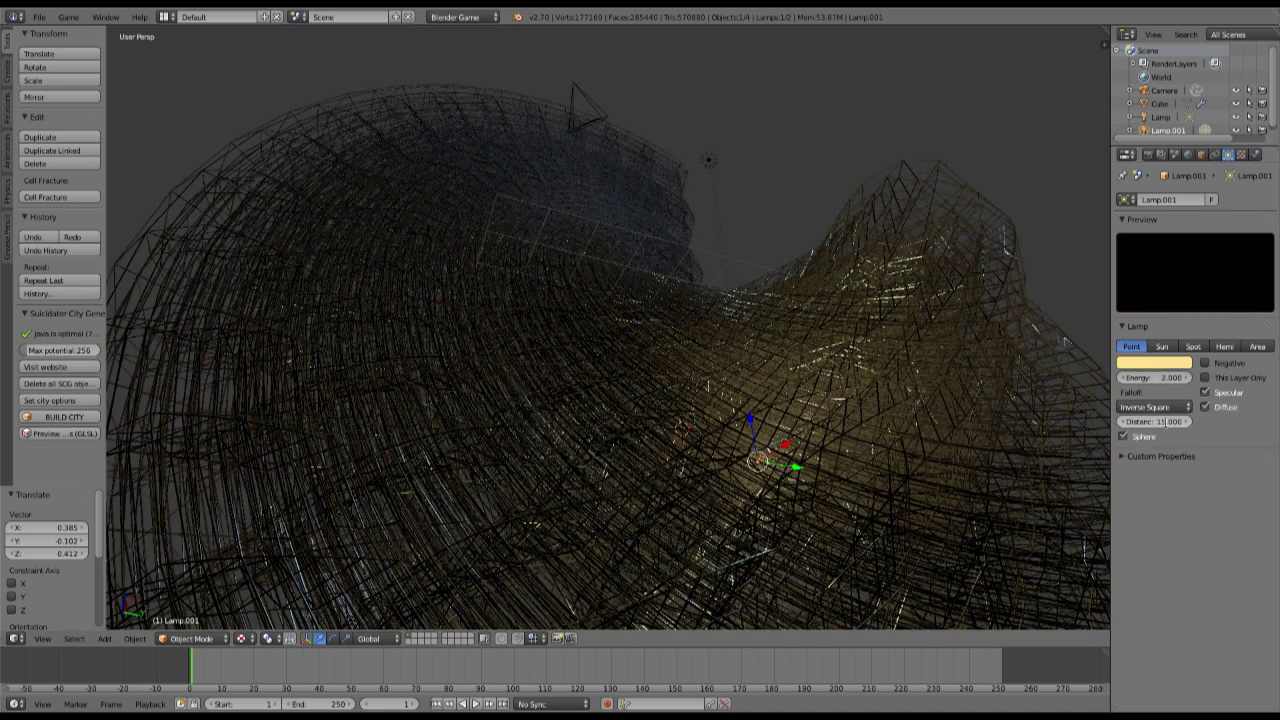
pyautogui.click(1165, 422)
pyautogui.write('10')
pyautogui.press('Return')
pyautogui.scroll(-3, 686, 294)
pyautogui.moveTo(686, 294); pyautogui.dragTo(782, 412, button='middle')
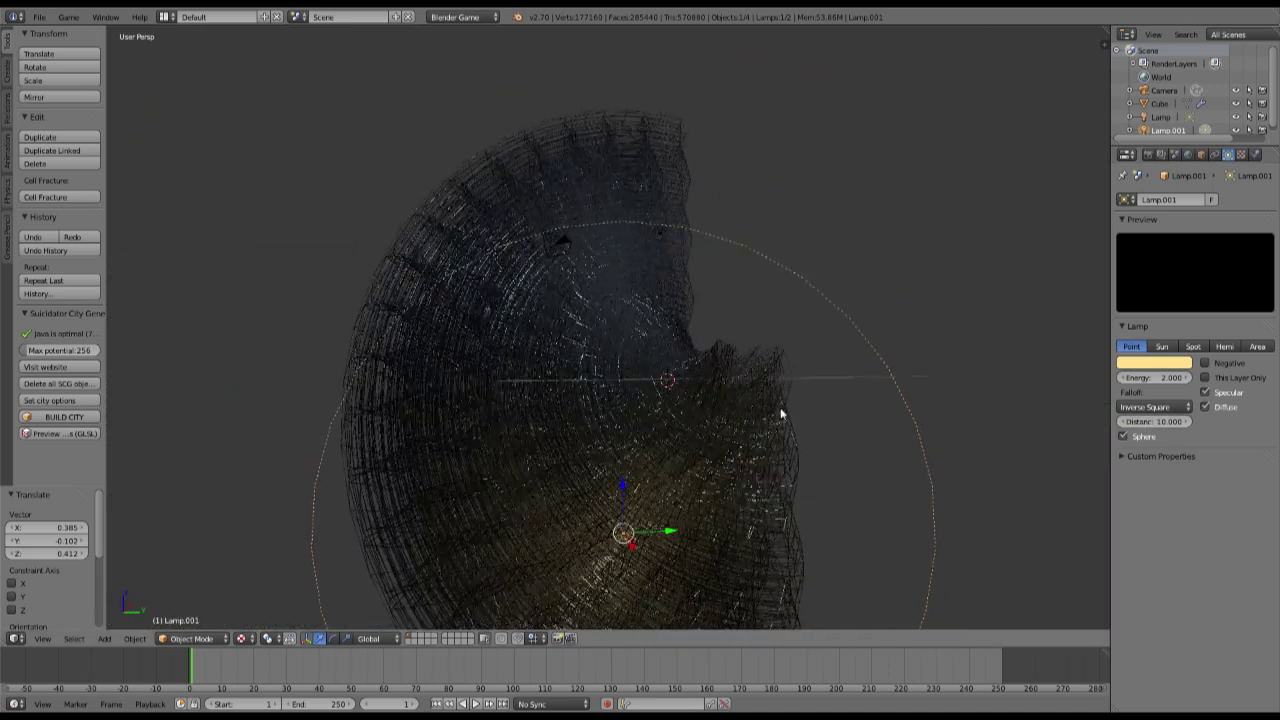
# Fine-tune the yellow lamp's position in the lower part of the wireframe shape.
pyautogui.press('g')
pyautogui.click(782, 406)
pyautogui.scroll(-4, 700, 440)
pyautogui.moveTo(634, 468); pyautogui.dragTo(646, 441, button='middle')
pyautogui.press('g')
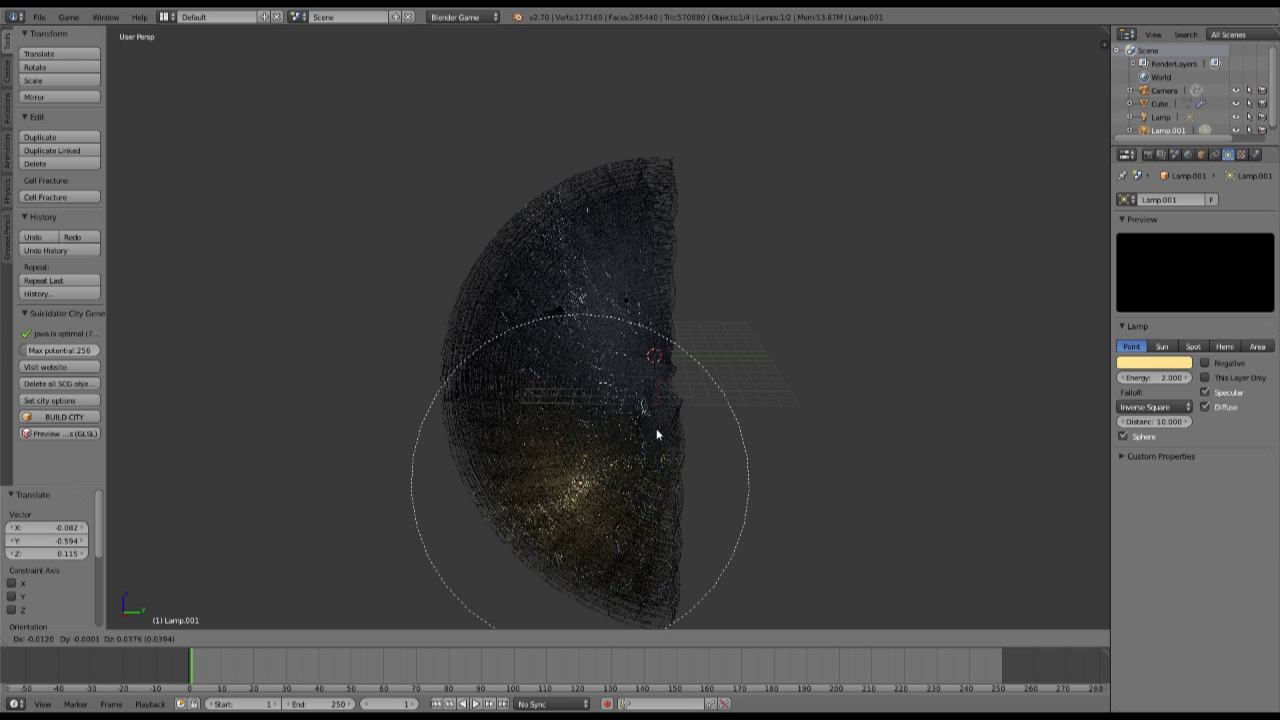
pyautogui.click(660, 420)
# Select the pale blue lamp and reposition it in the upper part of the shape.
pyautogui.rightClick(604, 446)
pyautogui.moveTo(604, 445); pyautogui.dragTo(747, 338, button='middle')
pyautogui.press('g')
pyautogui.click(620, 343)
pyautogui.moveTo(620, 343); pyautogui.dragTo(686, 208, button='middle')
pyautogui.moveTo(771, 333); pyautogui.dragTo(757, 424, button='middle')
# Duplicate the pale blue lamp and place the copy toward the outer side of the wireframe shape.
pyautogui.hotkey('shift', 'd')
pyautogui.click(603, 511)
pyautogui.moveTo(603, 511); pyautogui.dragTo(490, 531, button='middle')
pyautogui.press('g')
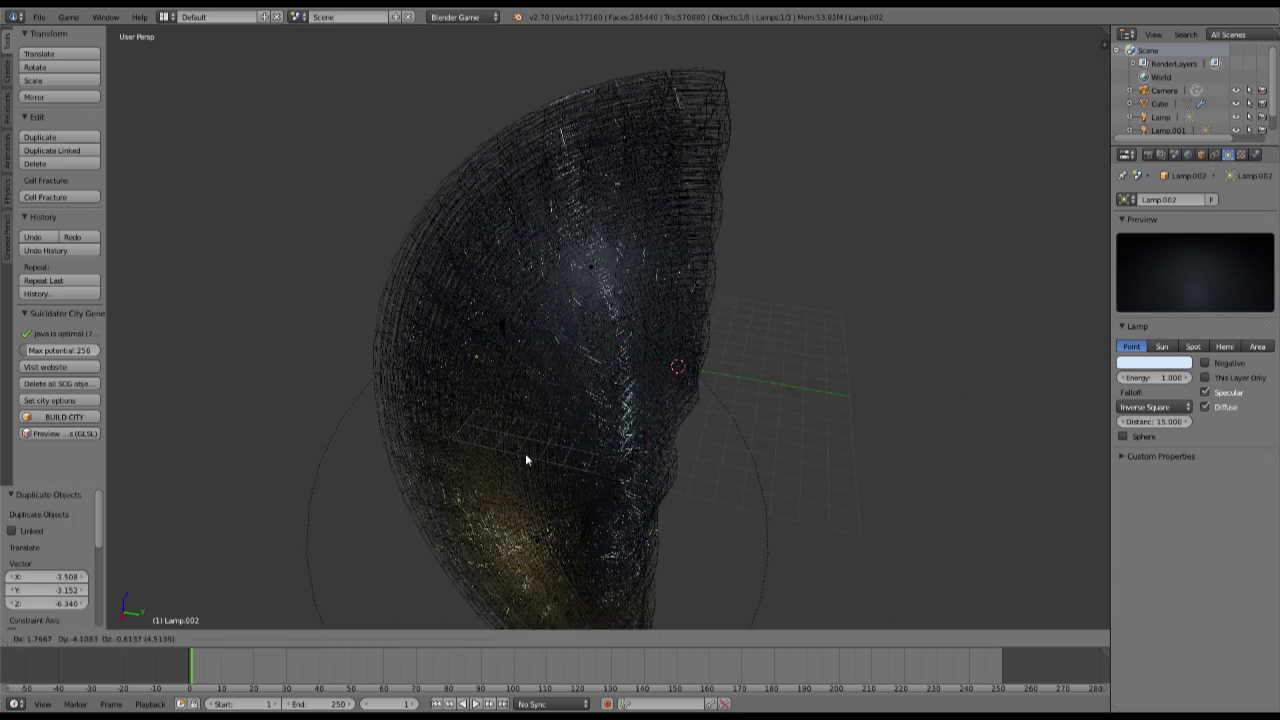
pyautogui.click(525, 457)
# Move the newest lamp along the shape's outer rim and tint its light pale pink.
pyautogui.moveTo(525, 457); pyautogui.dragTo(675, 352, button='middle')
pyautogui.press('g')
pyautogui.click(697, 341)
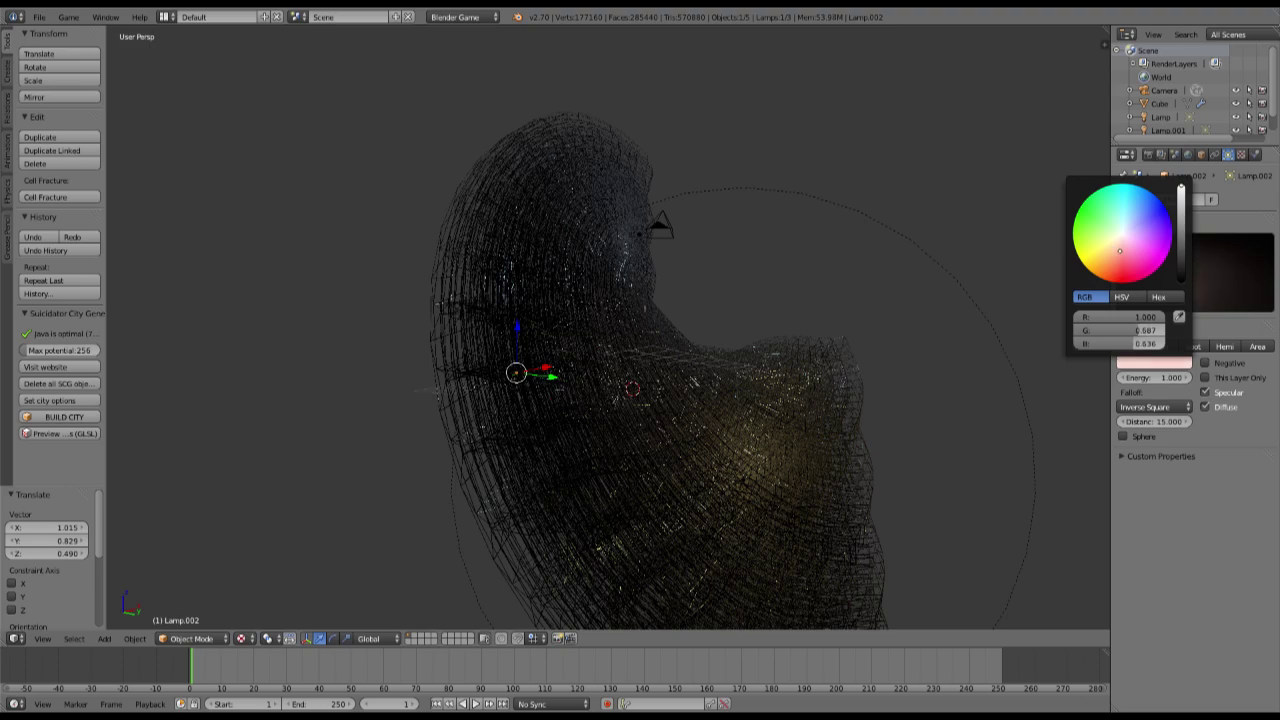
pyautogui.moveTo(811, 314); pyautogui.dragTo(602, 344, button='middle')
pyautogui.scroll(3, 612, 353)
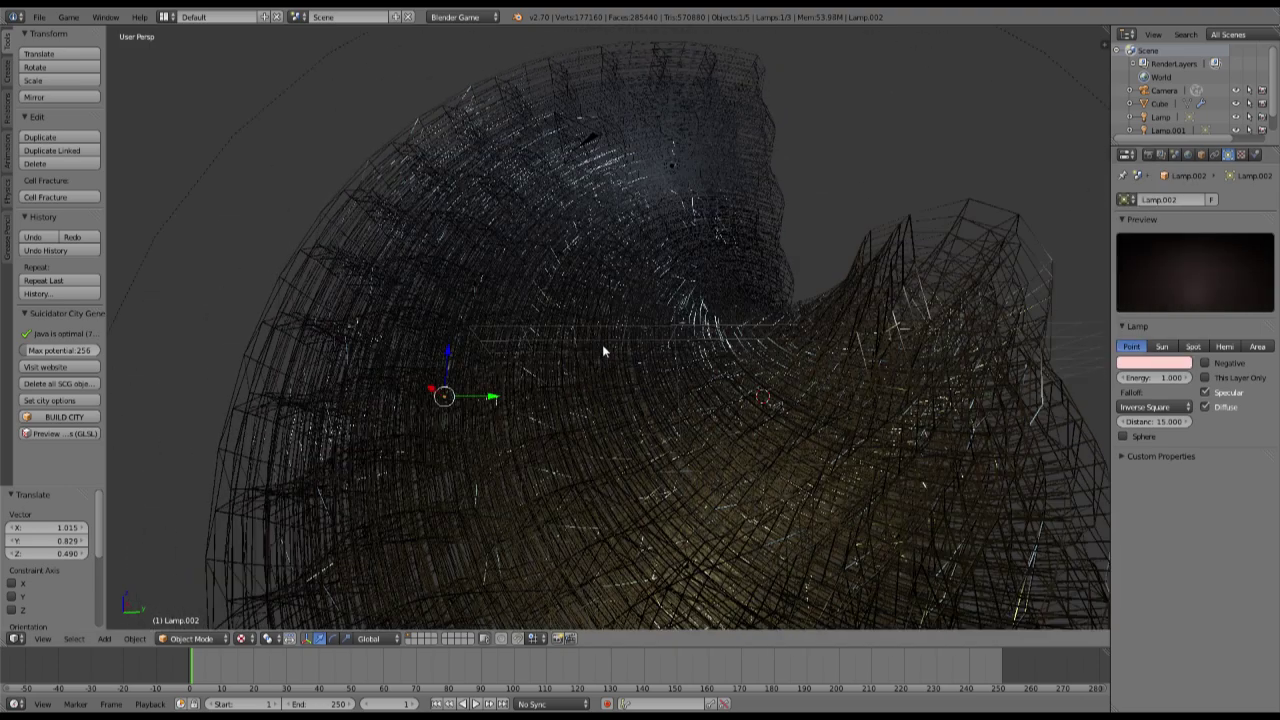
# Reposition the pink lamp near the outer rim of the shape, checking its placement from several angles.
pyautogui.scroll(2, 602, 346)
pyautogui.press('g')
pyautogui.click(580, 240)
pyautogui.scroll(-2, 602, 294)
pyautogui.press('g')
pyautogui.moveTo(606, 300); pyautogui.dragTo(715, 335, button='middle')
pyautogui.click(606, 309)
pyautogui.press('g')
pyautogui.click(610, 323)
pyautogui.press('g')
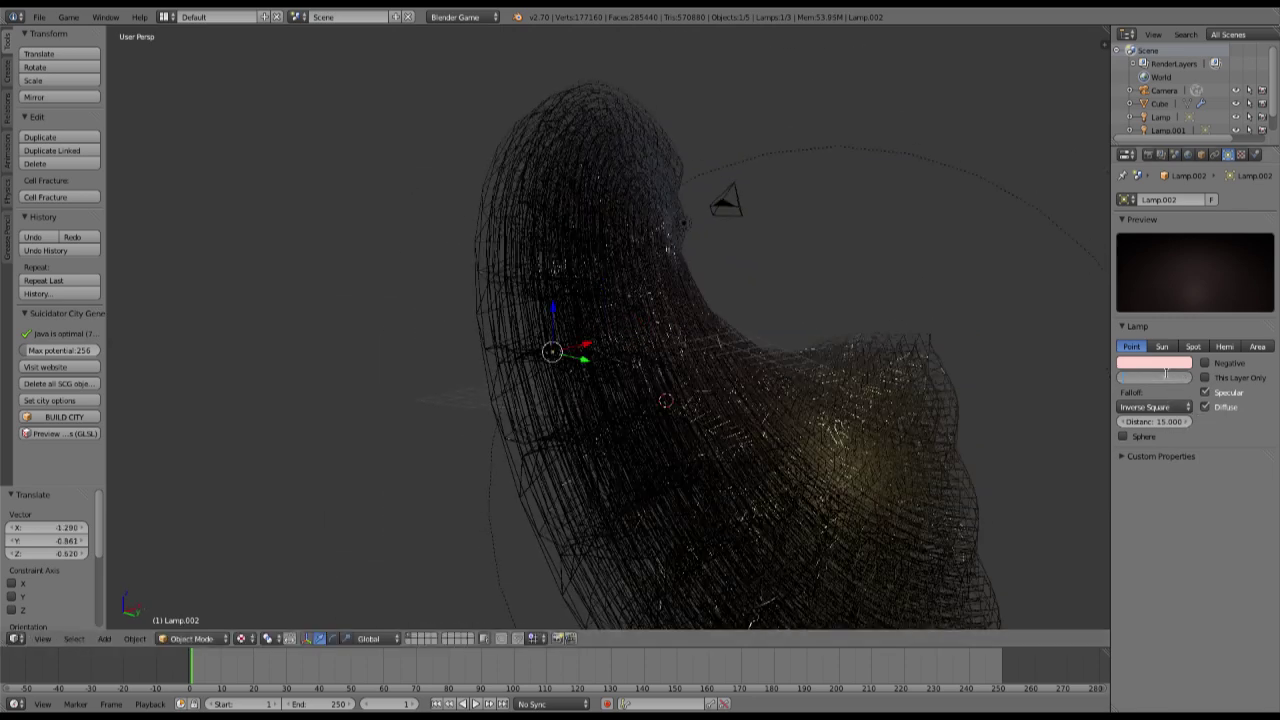
# Set the pink lamp's energy to 0.4 and adjust its position beside the shape's outer rim.
pyautogui.press('Return')
pyautogui.moveTo(655, 334); pyautogui.dragTo(523, 298, button='middle')
pyautogui.scroll(3, 497, 363)
pyautogui.press('g')
pyautogui.click(545, 271)
pyautogui.scroll(-5, 546, 272)
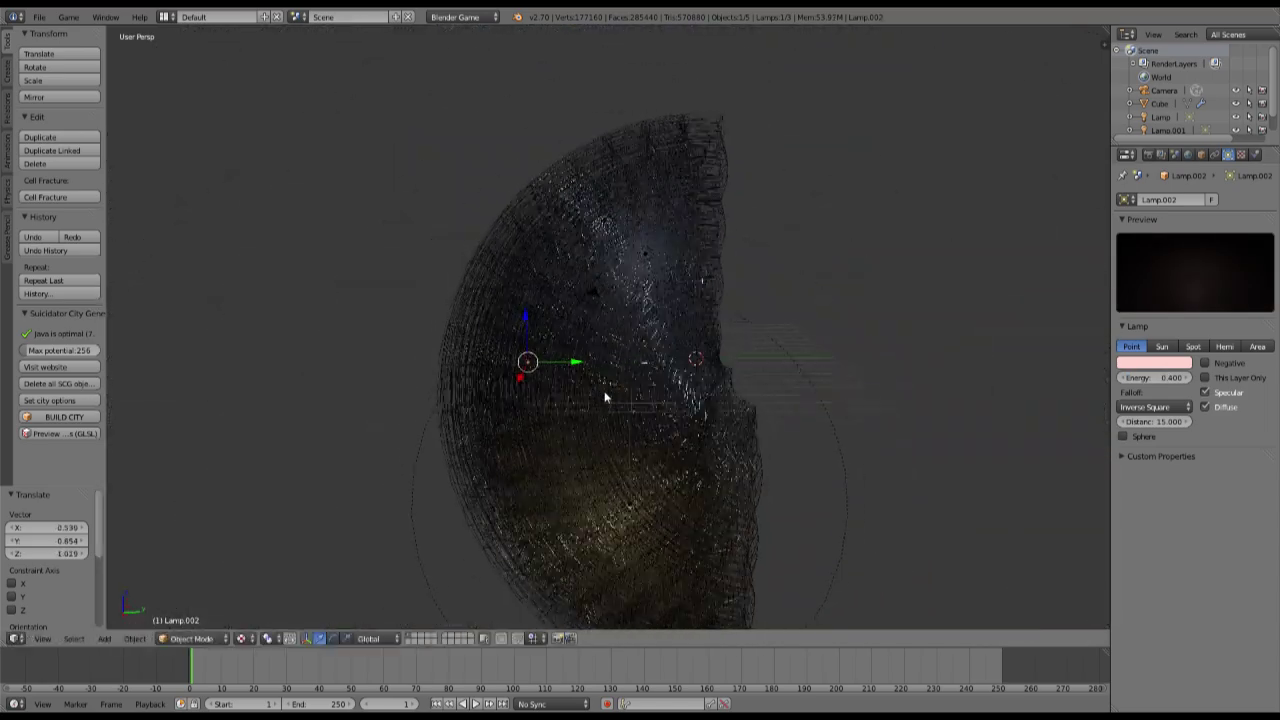
# Frame a close view across the dip of the wireframe shape and align the camera to it.
pyautogui.moveTo(606, 394); pyautogui.dragTo(620, 312, button='middle')
pyautogui.scroll(3, 680, 385)
pyautogui.scroll(2, 637, 277)
pyautogui.scroll(2, 630, 279)
pyautogui.scroll(2, 646, 295)
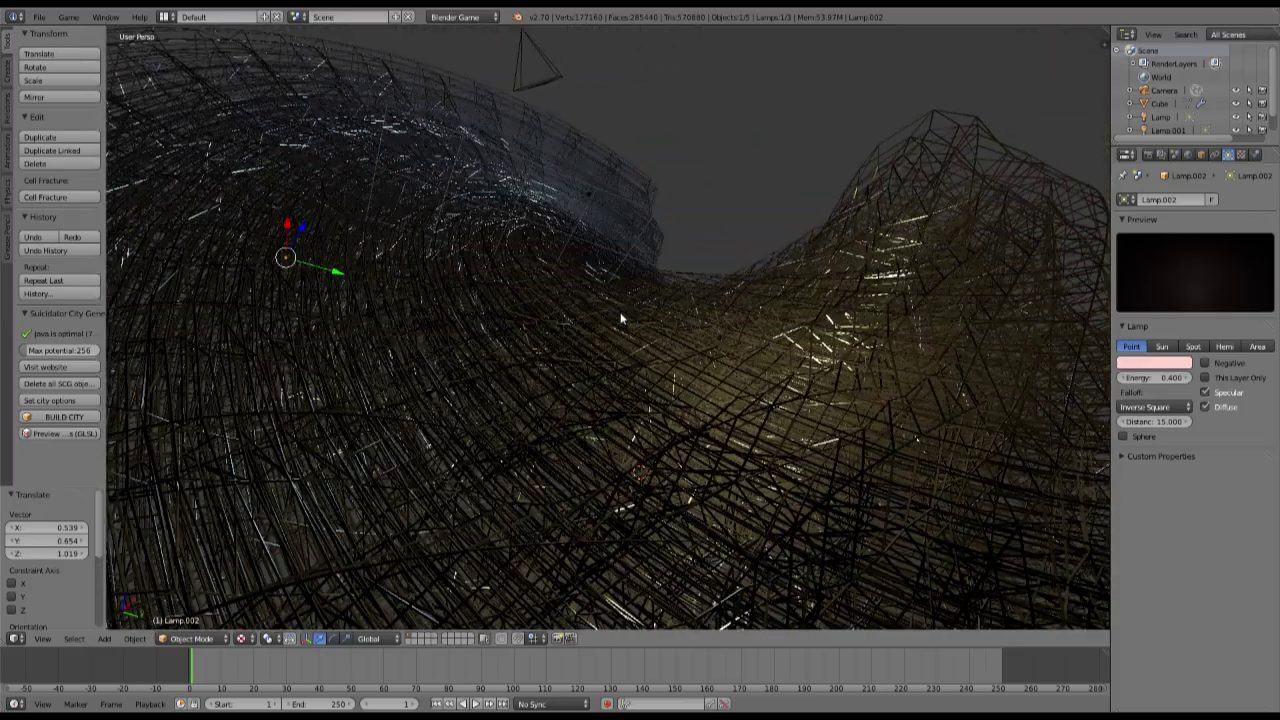
pyautogui.press('ctrl+alt+KP_0')
# Fly the camera to refine the framing of the shape and insert a keyframe for the selected object at frame 1.
pyautogui.hotkey('shift', 'f')
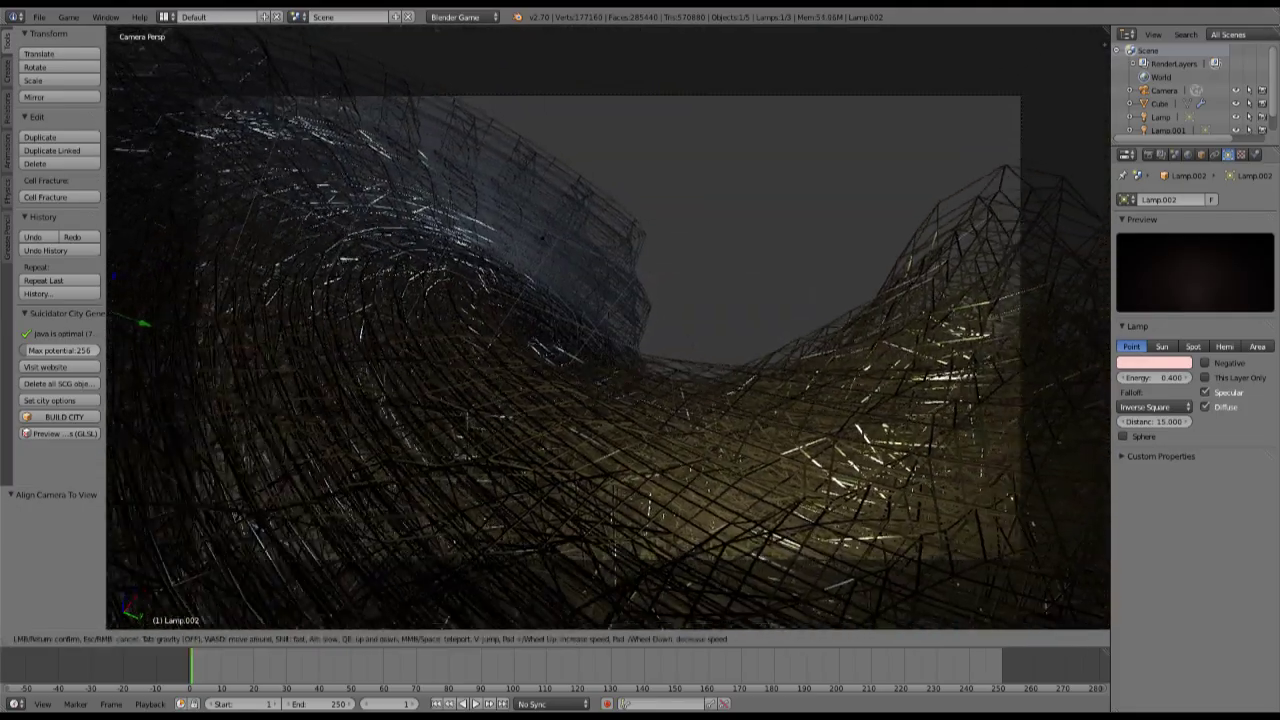
pyautogui.press('w')
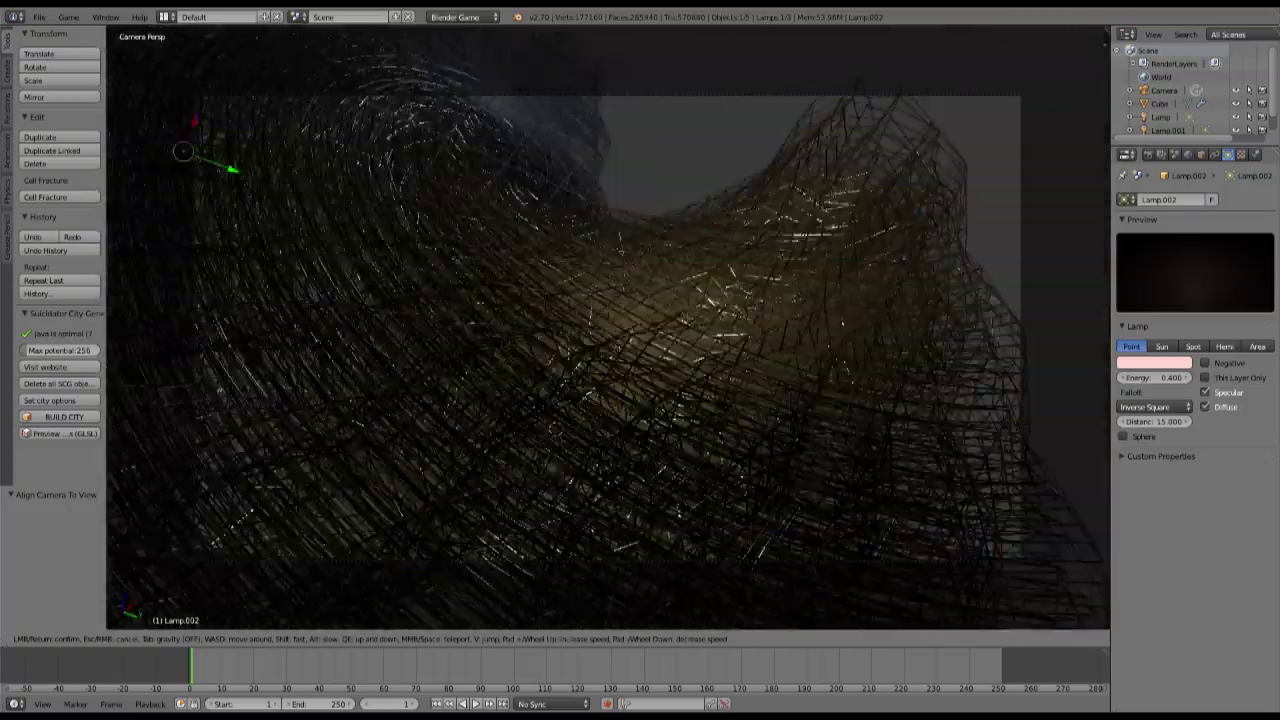
pyautogui.press('s')
pyautogui.click(609, 329)
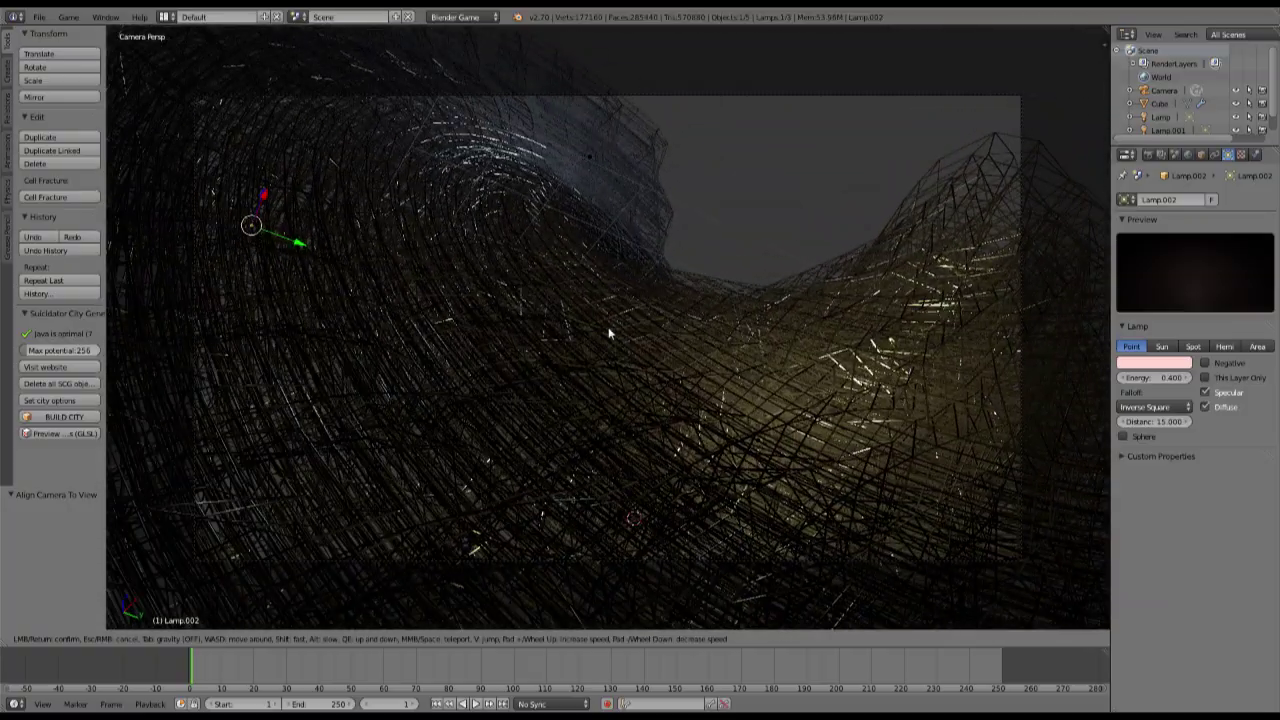
pyautogui.press('e')
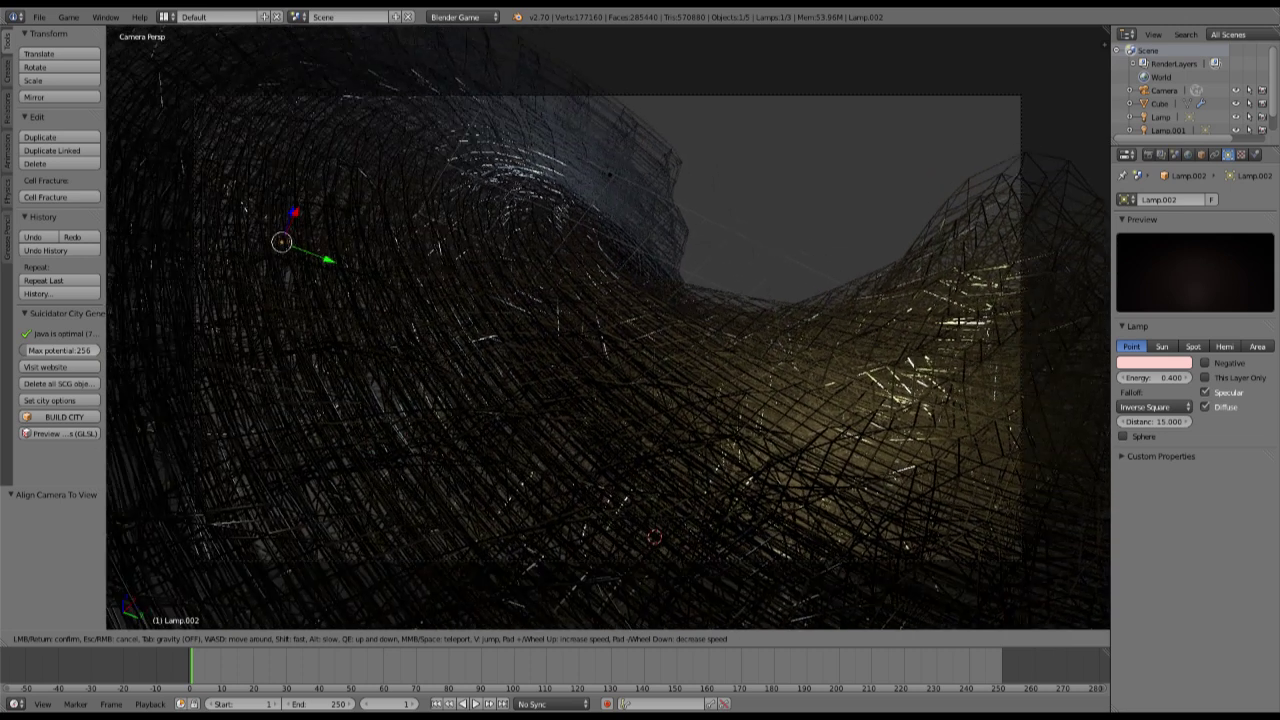
pyautogui.press('i')
pyautogui.click(608, 327)
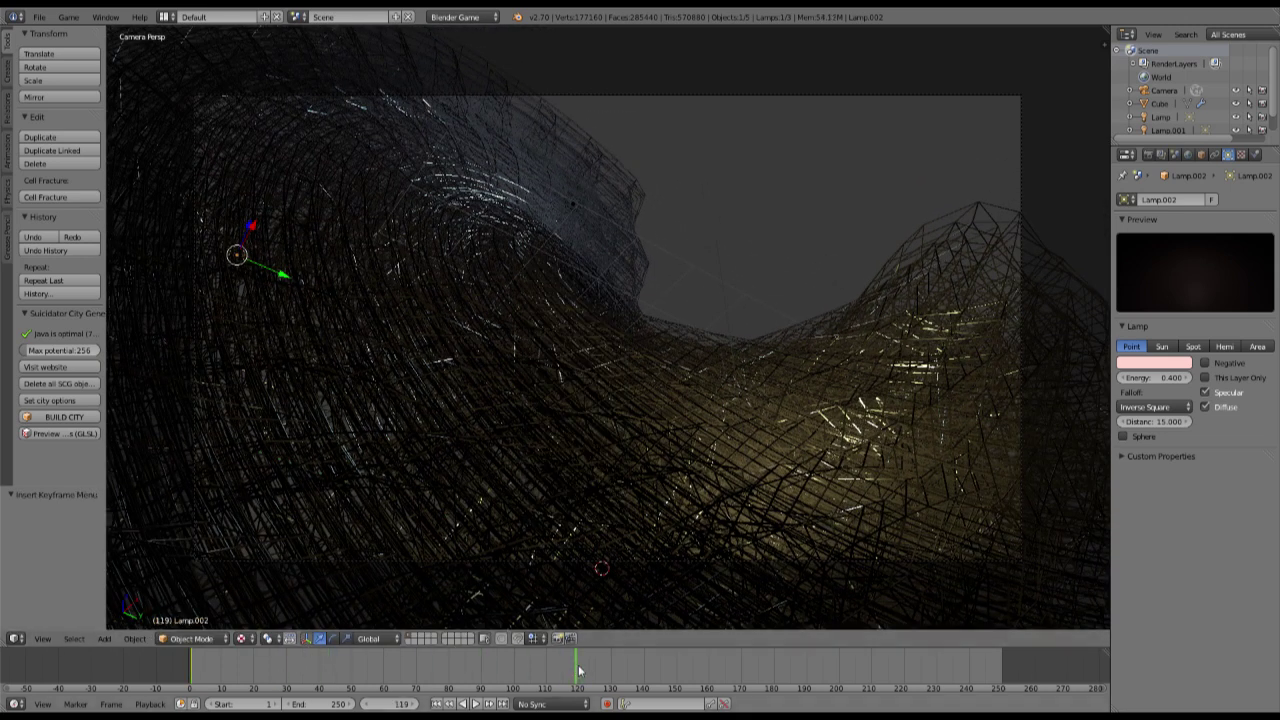
# Fly the camera forward, close over the wireframe surface, at frame 120.
pyautogui.hotkey('shift', 'f')
pyautogui.press('w')
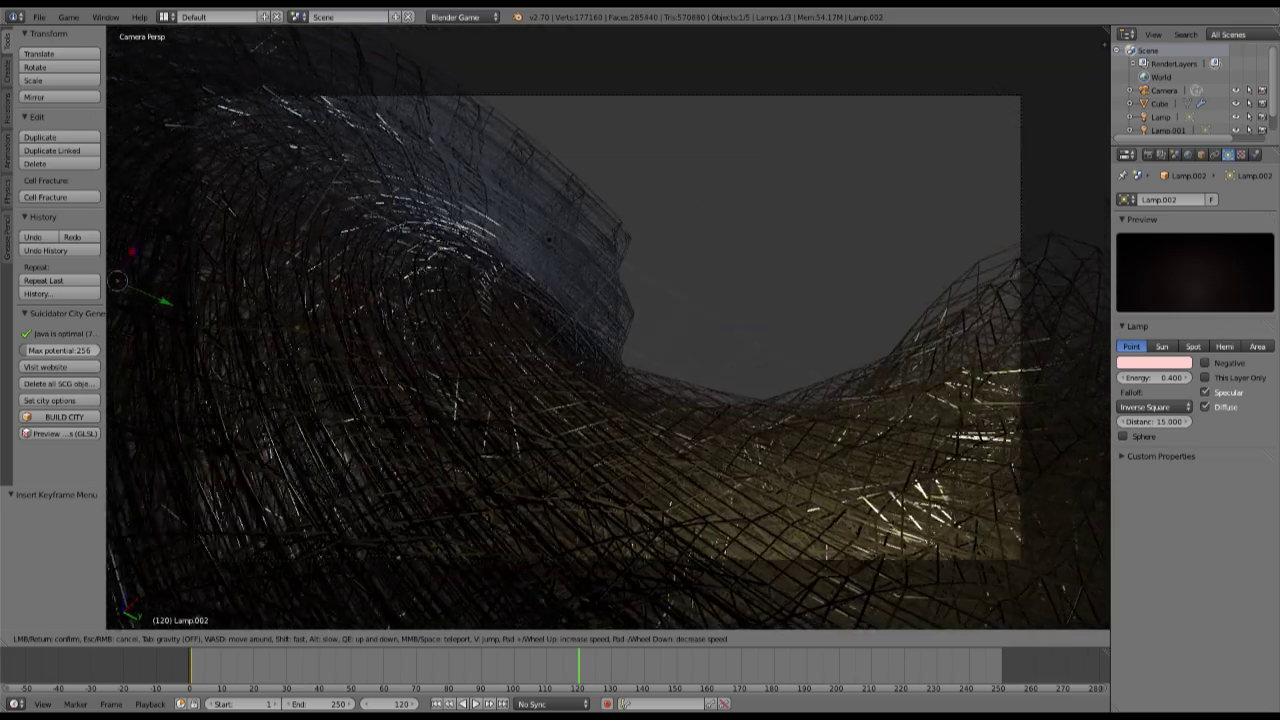
pyautogui.press('w')
pyautogui.click(609, 329)
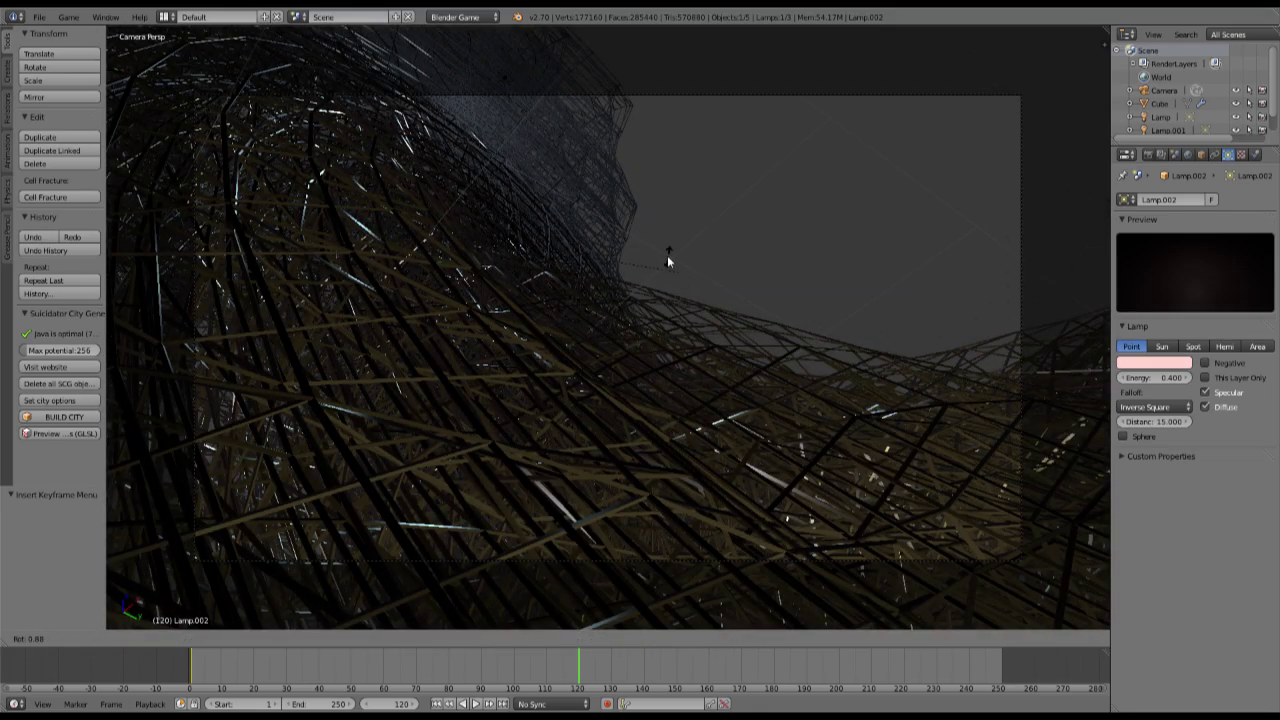
pyautogui.rightClick(667, 256)
# Select the camera, fly it down close to the dense wires at frame 1, and keyframe it there.
pyautogui.rightClick(753, 98)
pyautogui.scroll(-1, 753, 98)
pyautogui.scroll(1, 753, 98)
pyautogui.scroll(-2, 753, 98)
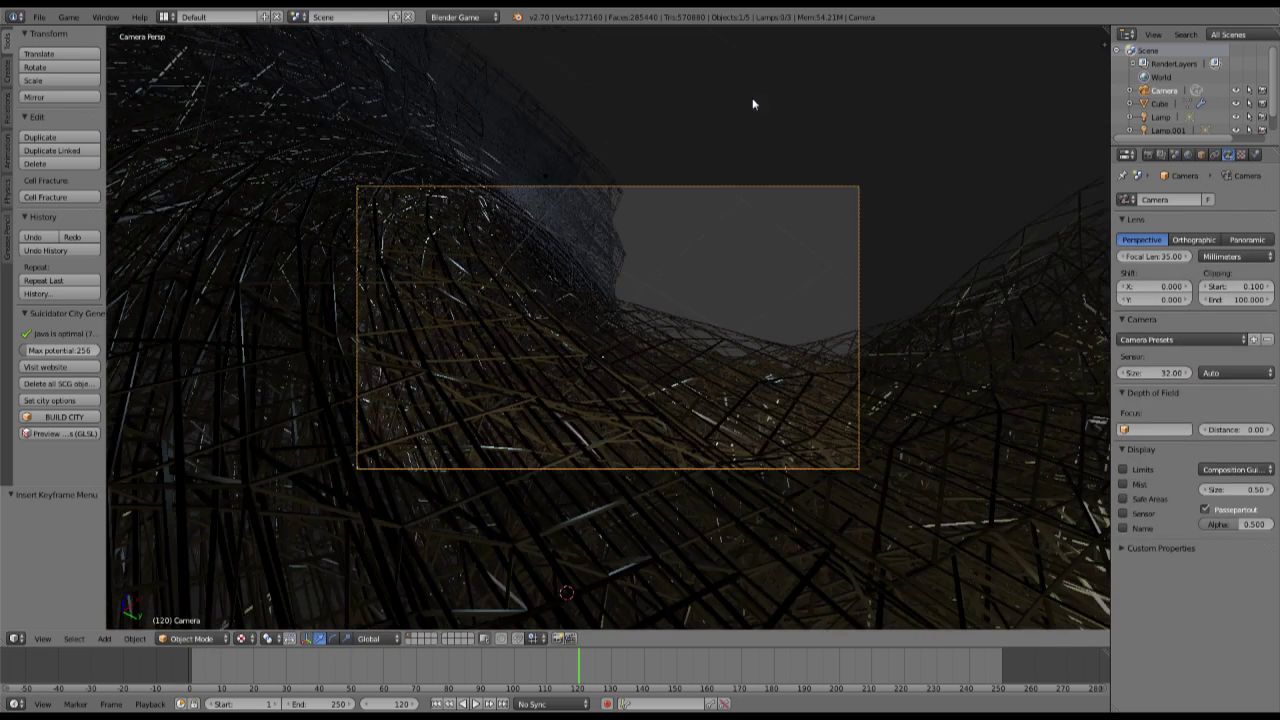
pyautogui.scroll(2, 753, 98)
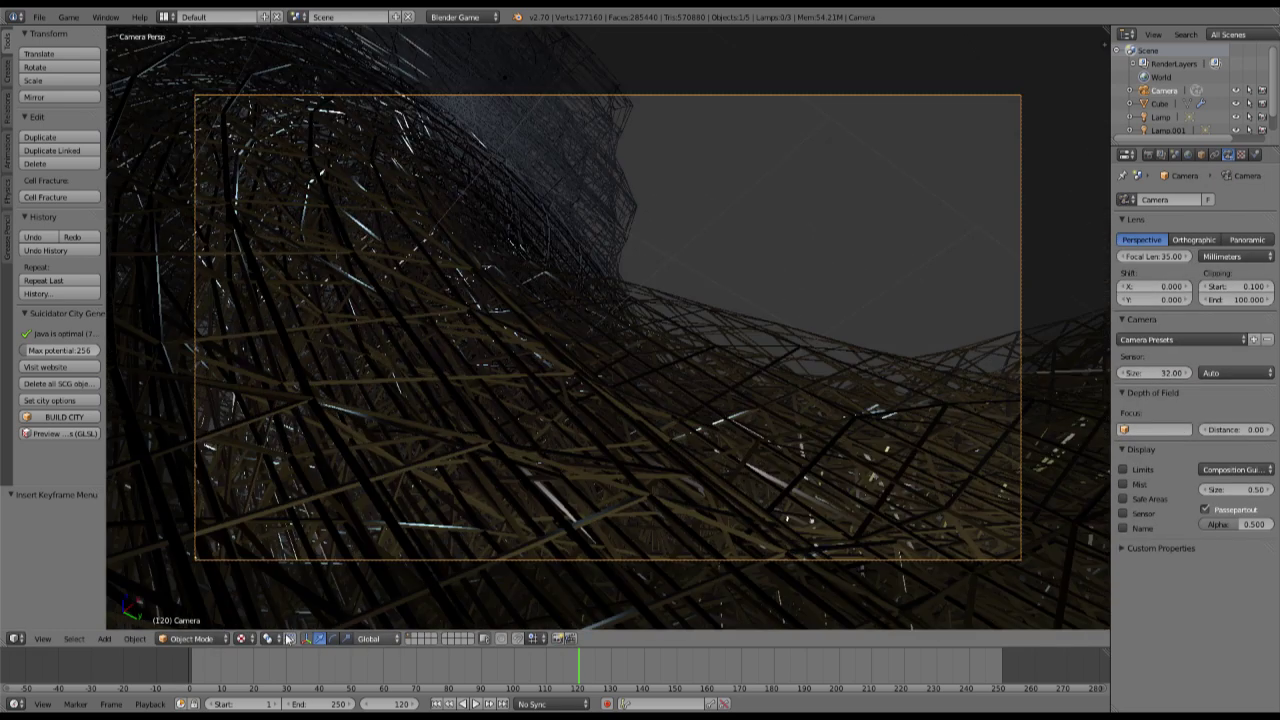
pyautogui.hotkey('shift', 'f')
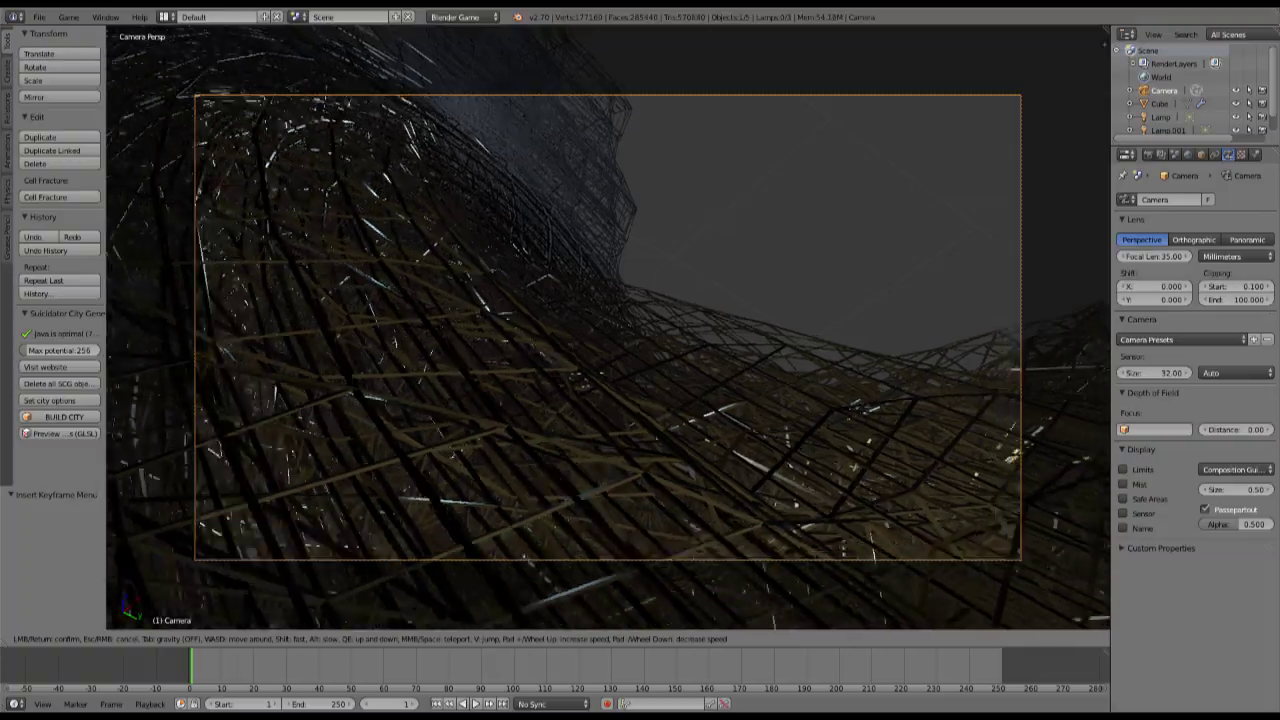
pyautogui.press('w')
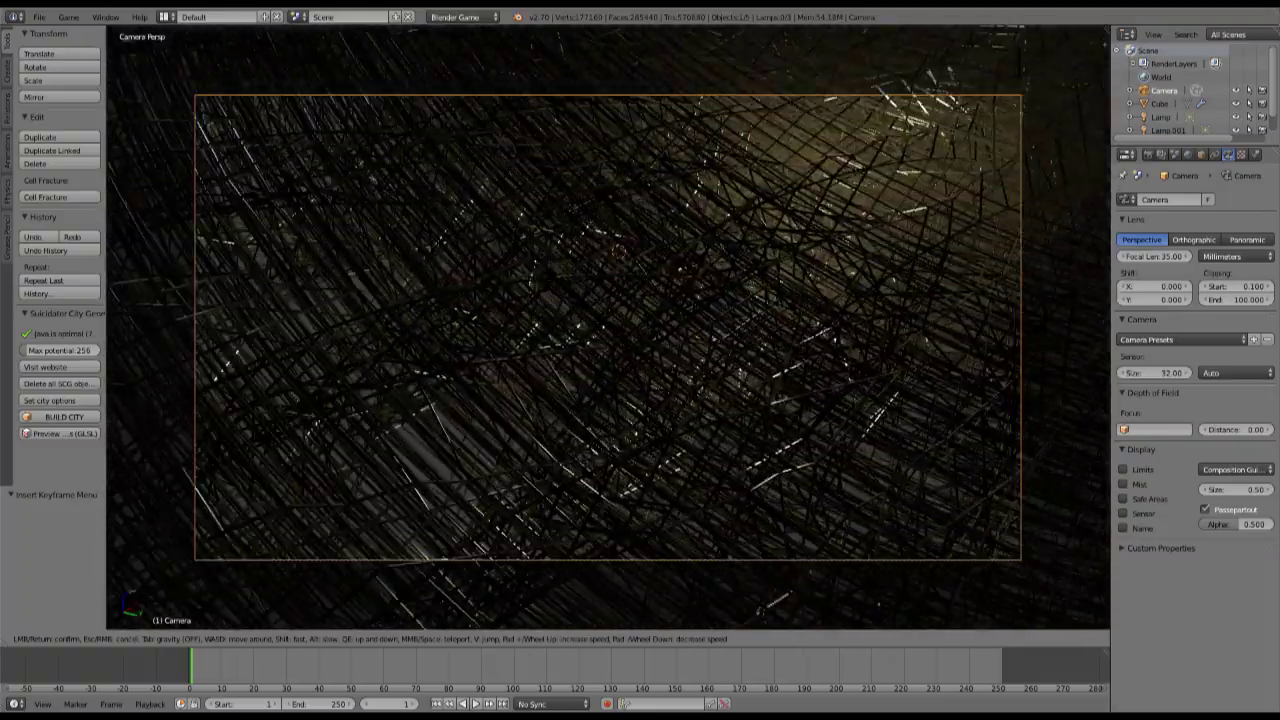
pyautogui.click(608, 333)
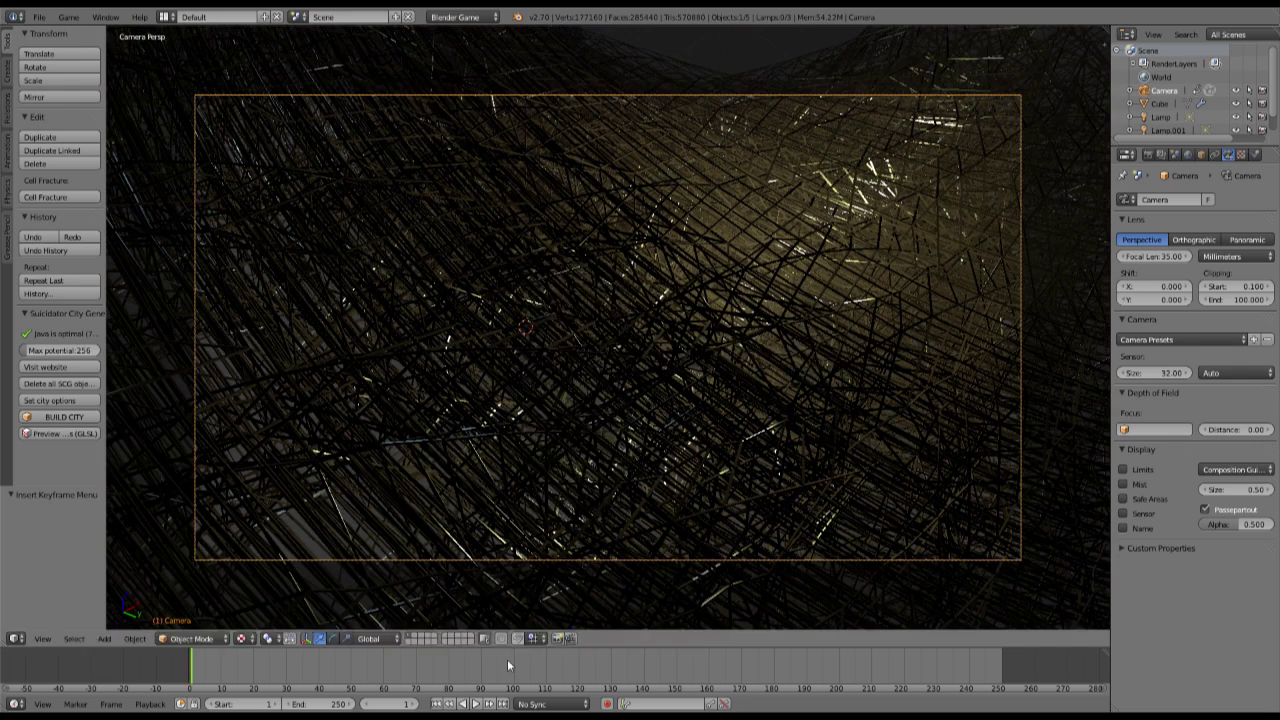
# Fly the camera forward over the wireframe at frame 110, roll it, and insert a LocRot keyframe.
pyautogui.click(546, 659)
pyautogui.hotkey('shift', 'f')
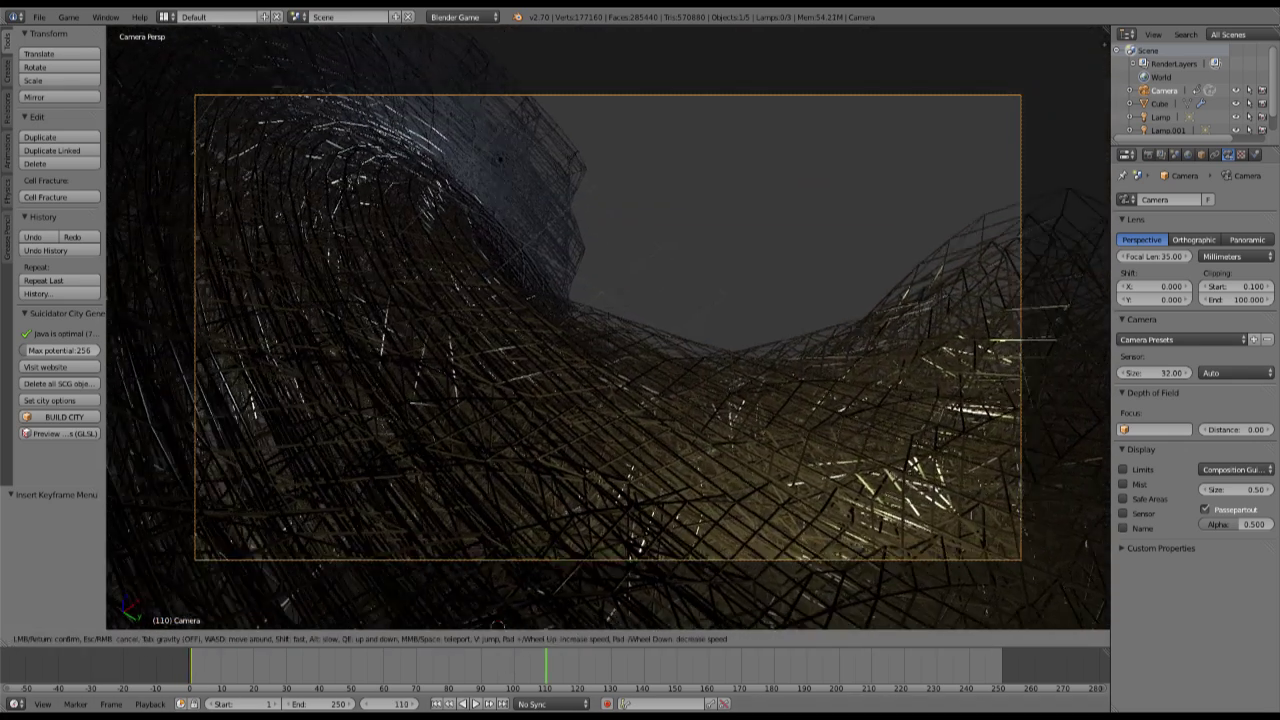
pyautogui.press('w')
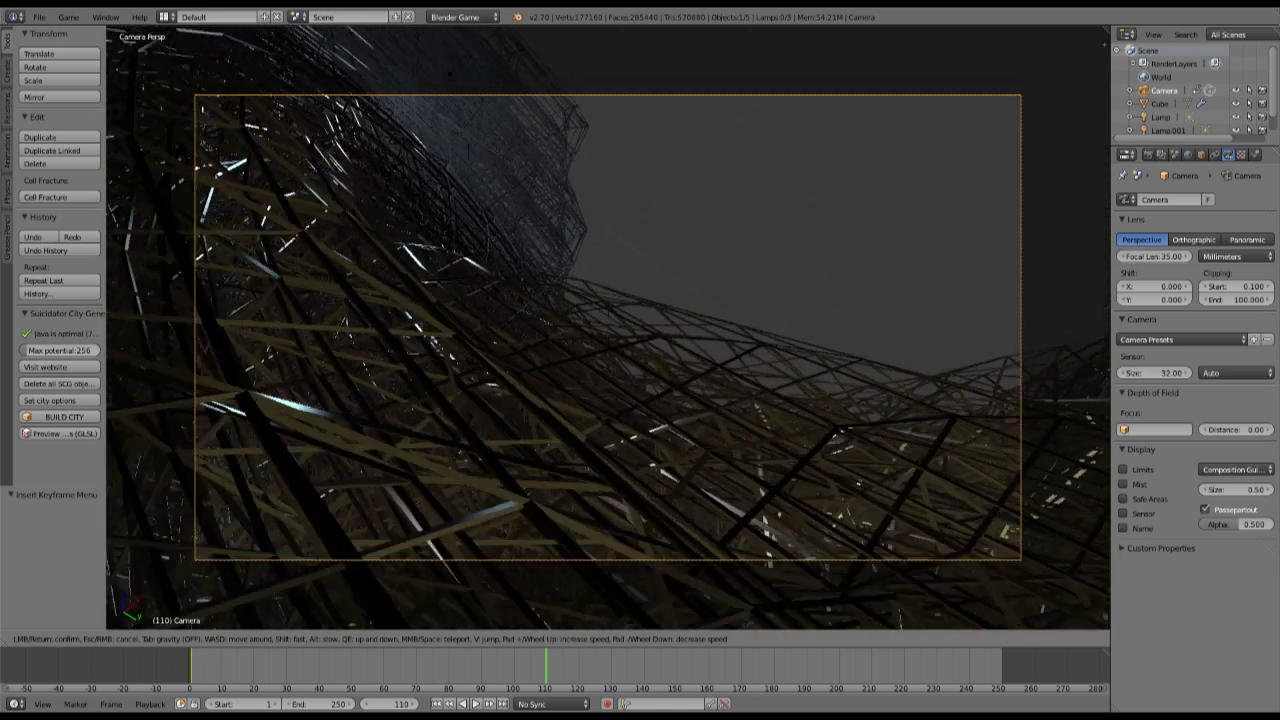
pyautogui.click(712, 343)
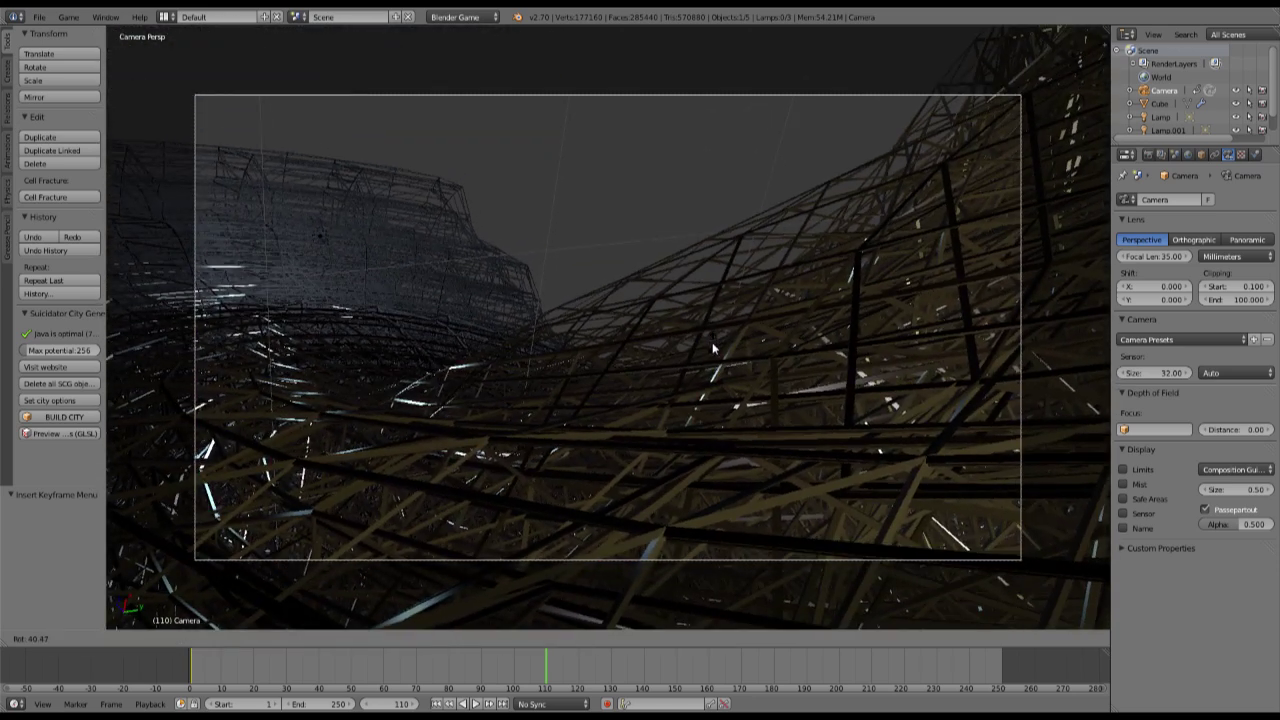
pyautogui.press('i')
pyautogui.click(630, 331)
# Play the animation back to check the camera move up to the second keyframe.
pyautogui.hotkey('shift', 'Left')
pyautogui.hotkey('alt', 'a')
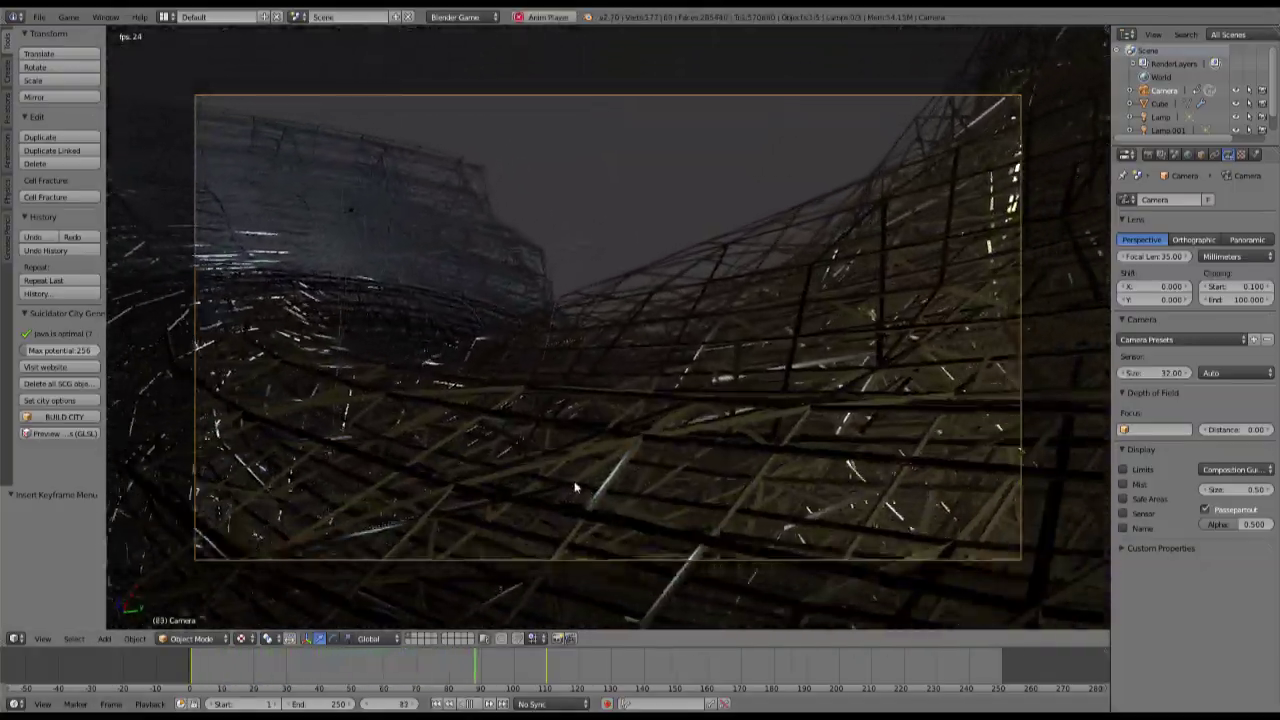
pyautogui.press('Escape')
# Fly the camera forward through the wires to the far blue-lit slope at frame 182.
pyautogui.moveTo(552, 676); pyautogui.dragTo(780, 653)
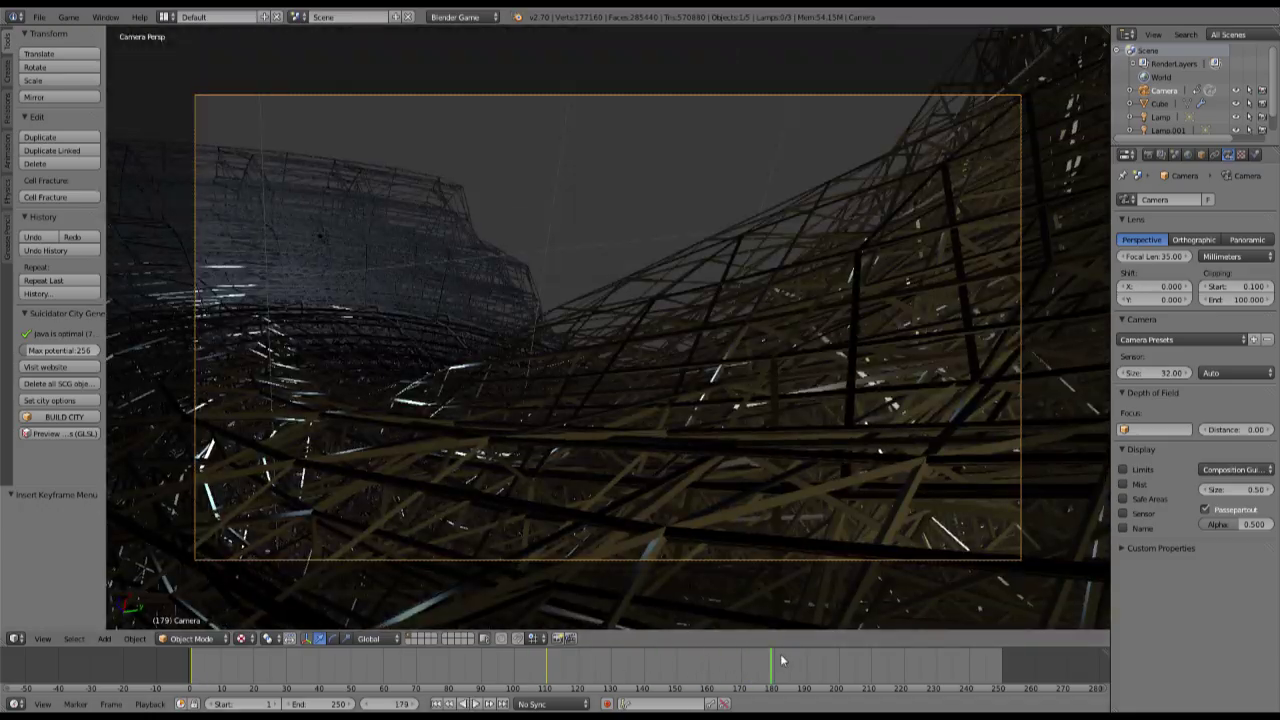
pyautogui.hotkey('shift', 'f')
pyautogui.press('w')
pyautogui.press('w')
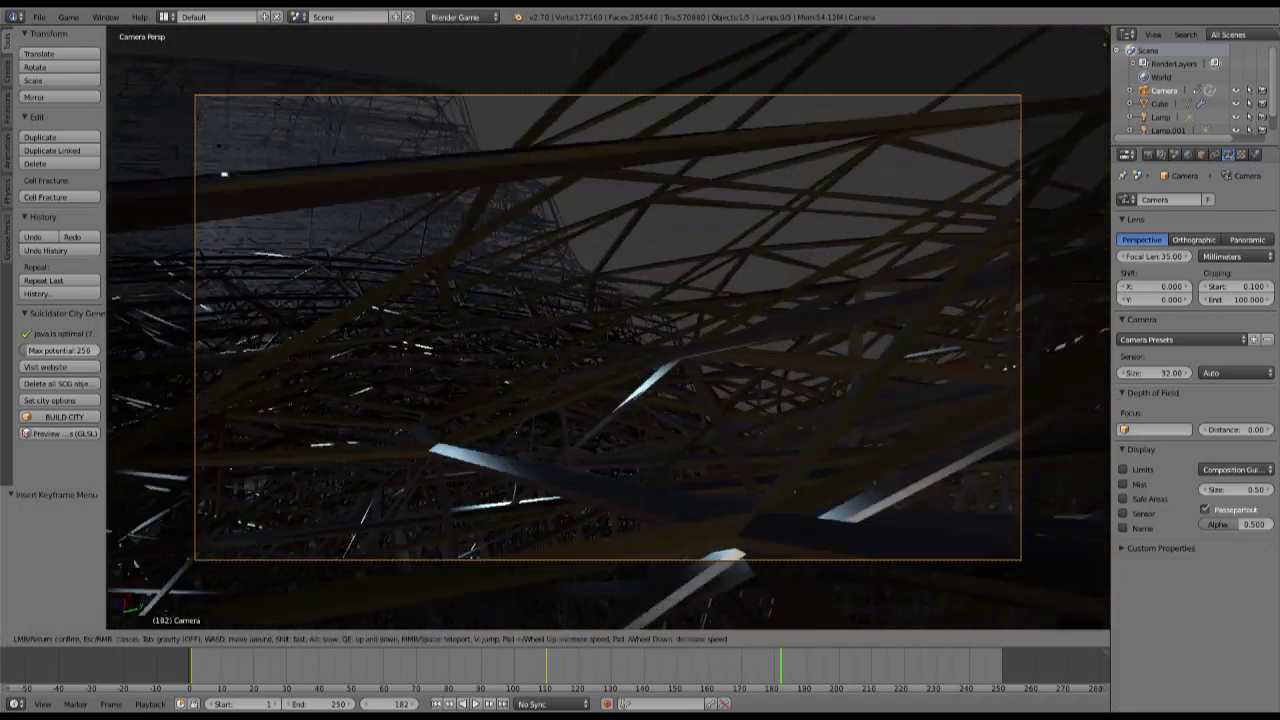
pyautogui.press('w')
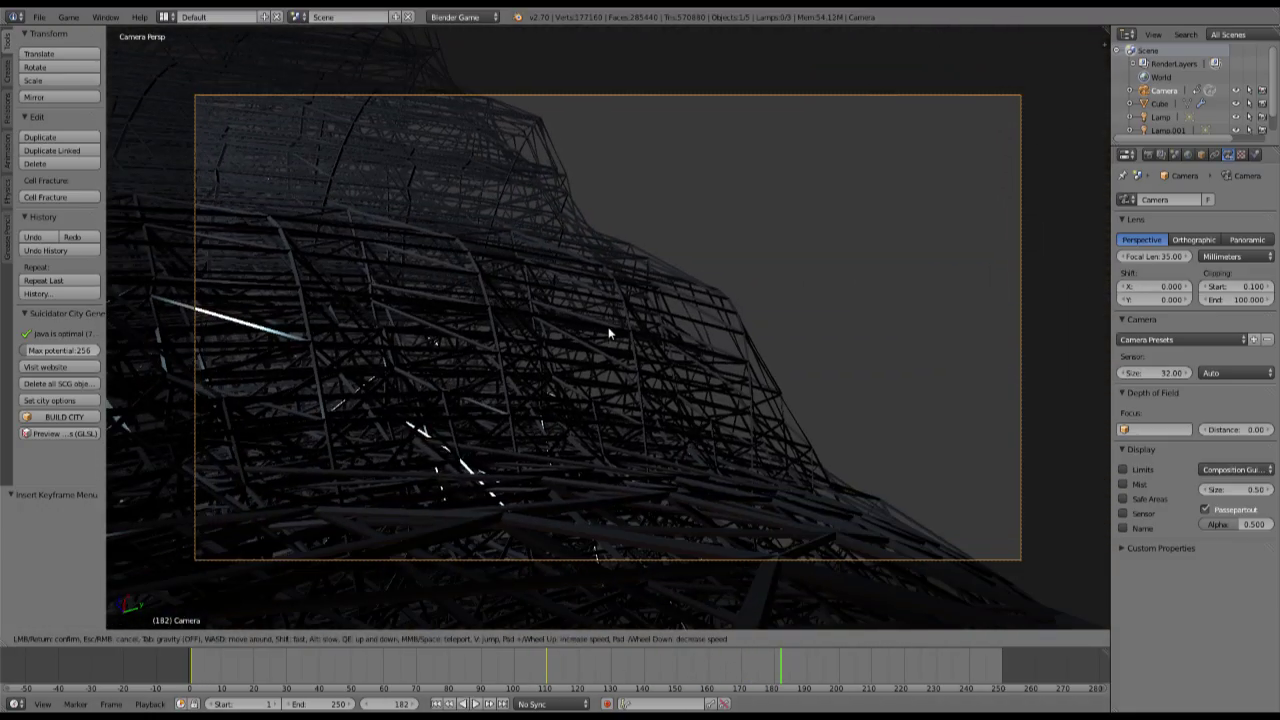
pyautogui.click(610, 333)
# Rotate the camera to look across the dense wires, keyframe its LocRot at frame 182, and play the animation back.
pyautogui.press('r')
pyautogui.press('r')
pyautogui.press('r')
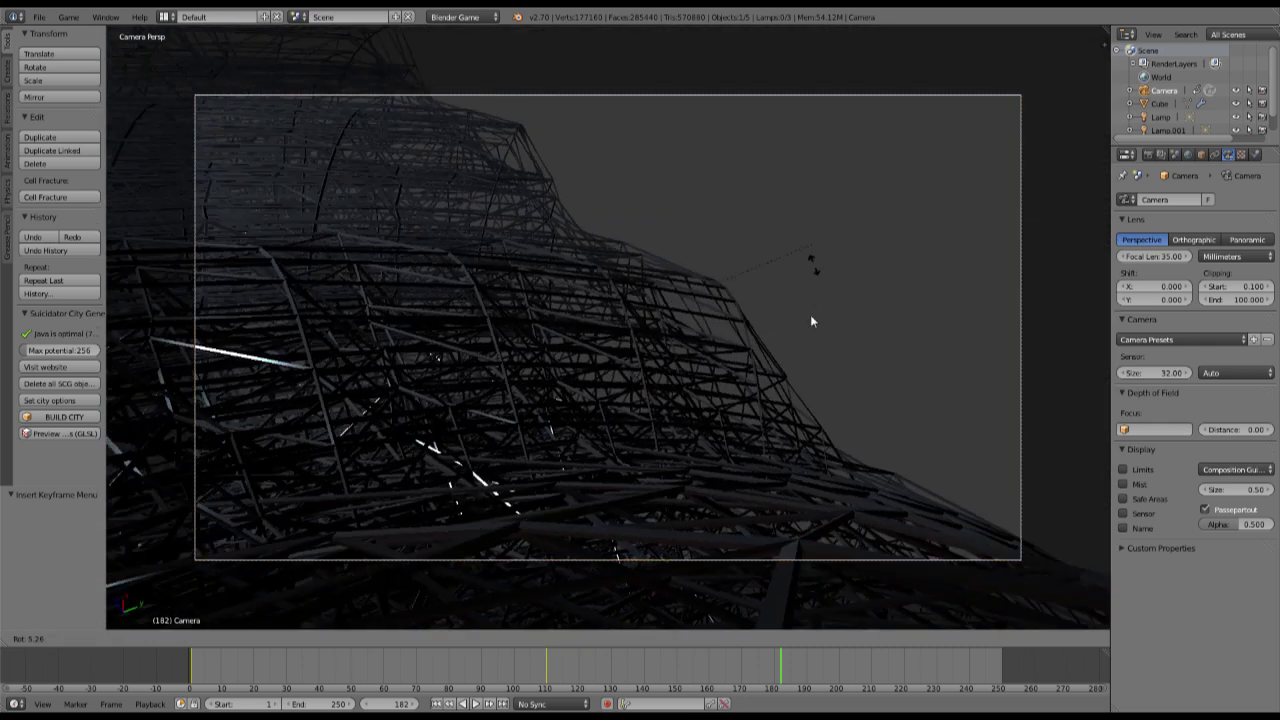
pyautogui.click(808, 346)
pyautogui.press('r')
pyautogui.press('r')
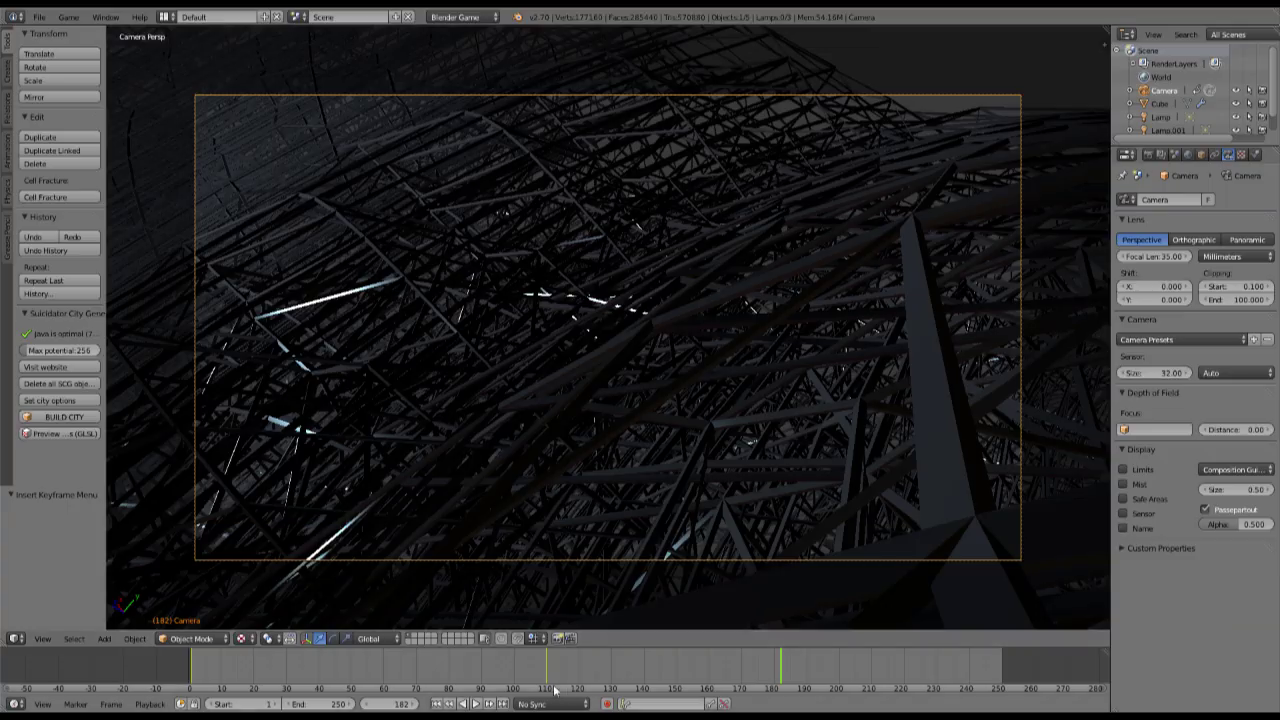
pyautogui.hotkey('alt', 'a')
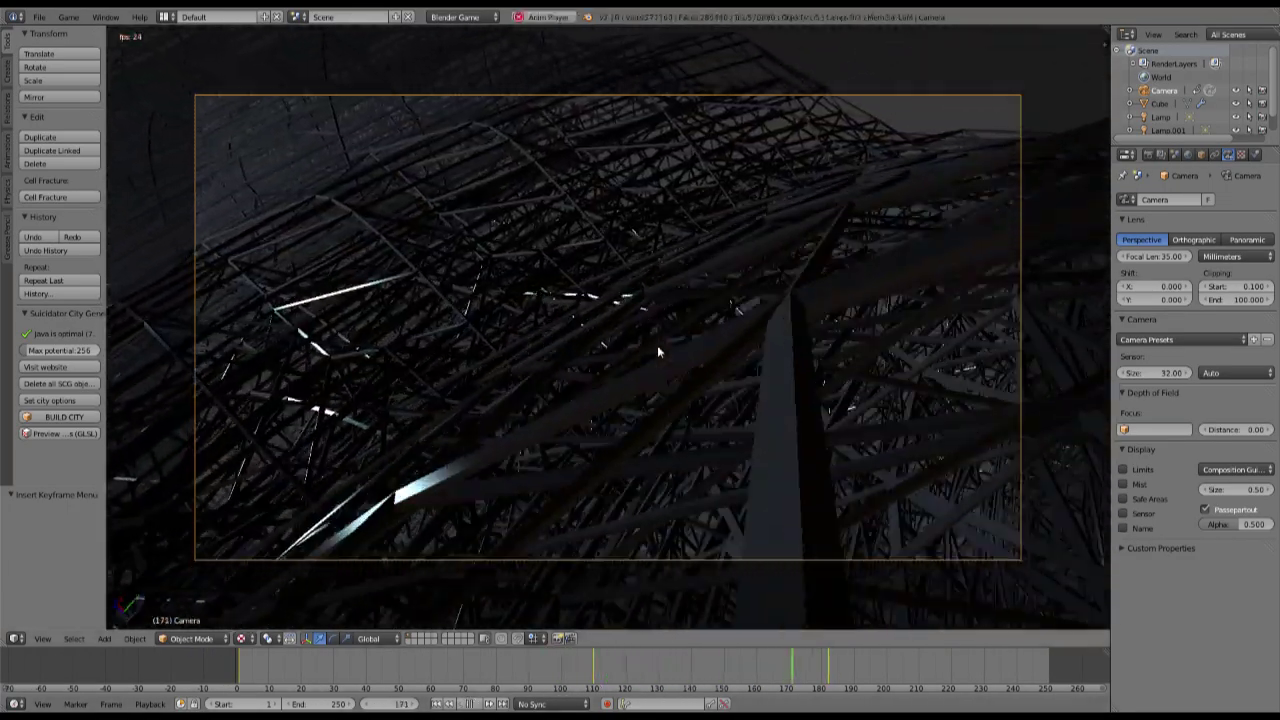
pyautogui.press('Escape')
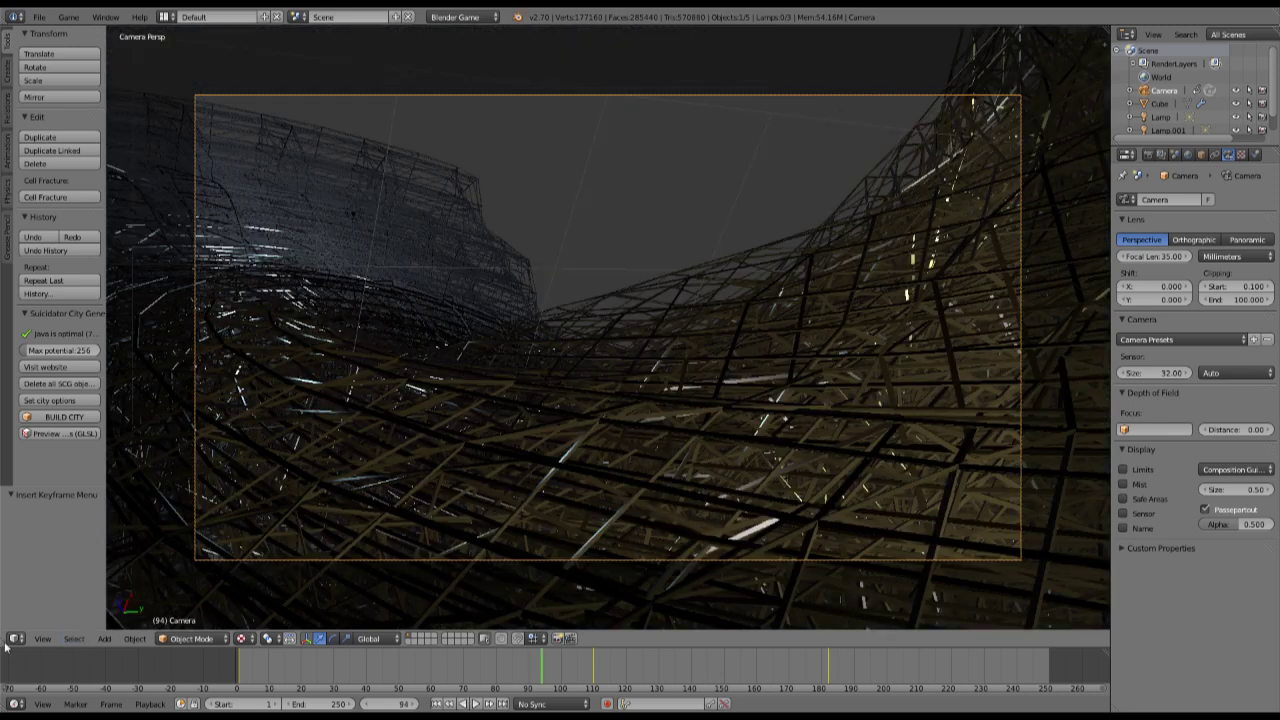
# Open a Dope Sheet in a new area beside the 3D view and shift the camera's last keyframe about 36 frames later.
pyautogui.moveTo(5, 647); pyautogui.dragTo(345, 655)
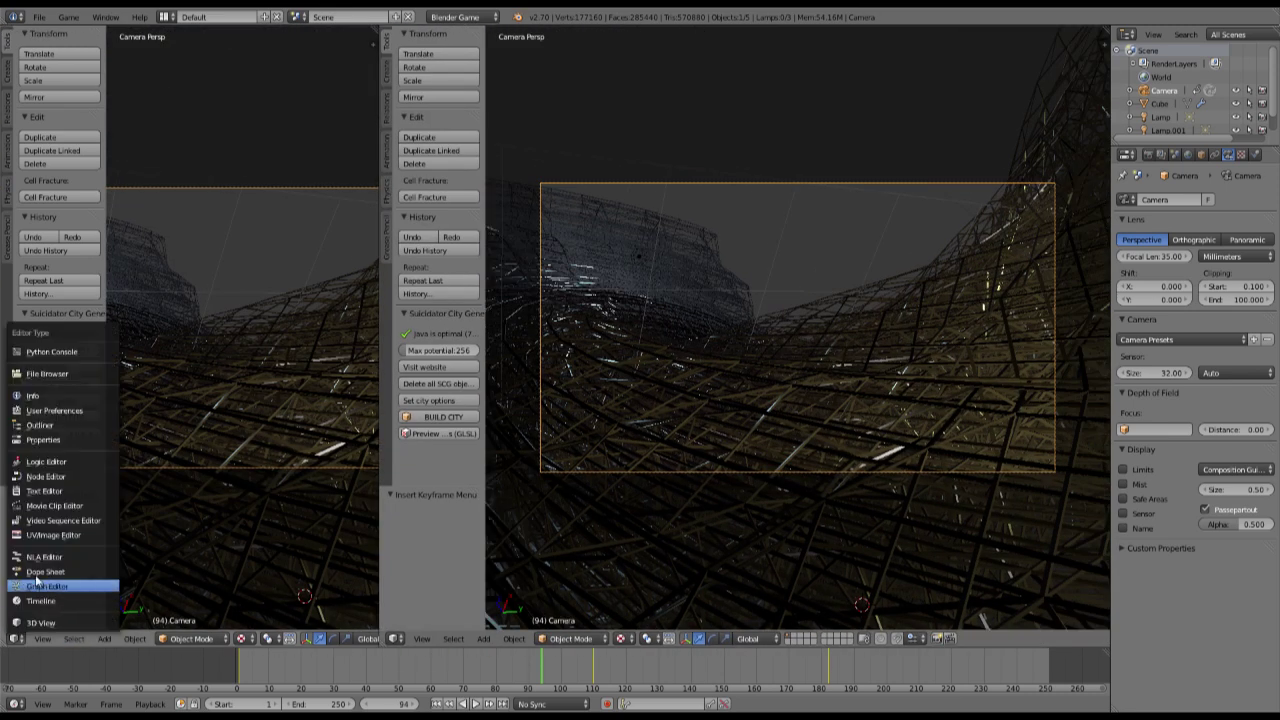
pyautogui.click(40, 571)
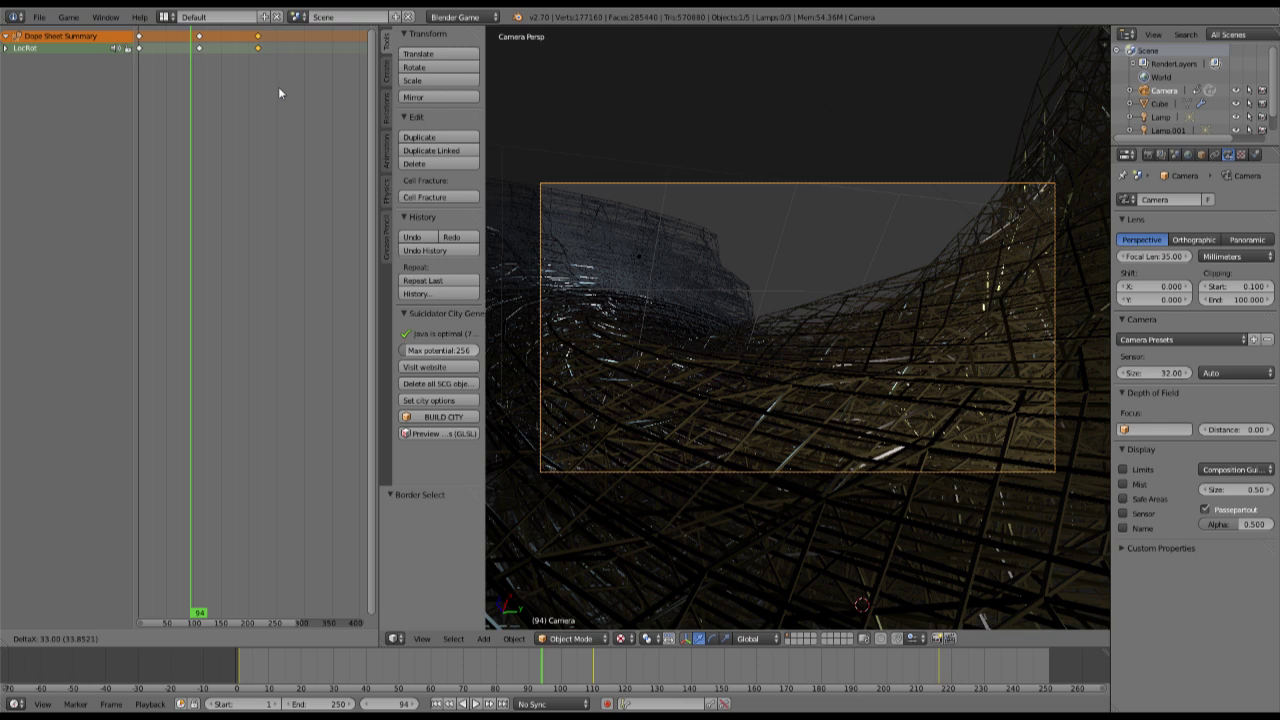
pyautogui.moveTo(279, 93); pyautogui.dragTo(283, 94)
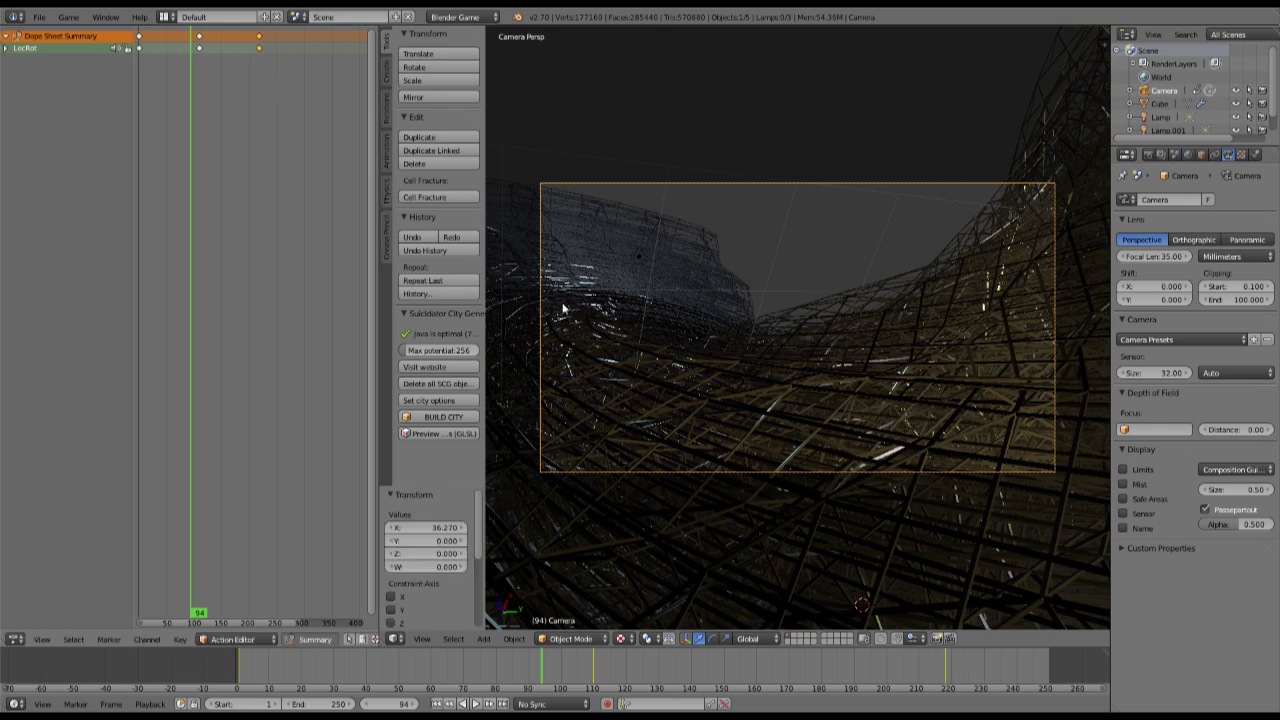
# Set the animation's end frame to 581.
pyautogui.keyDown('ctrl'); pyautogui.moveTo(1014, 661); pyautogui.dragTo(940, 657, button='middle'); pyautogui.keyUp('ctrl')
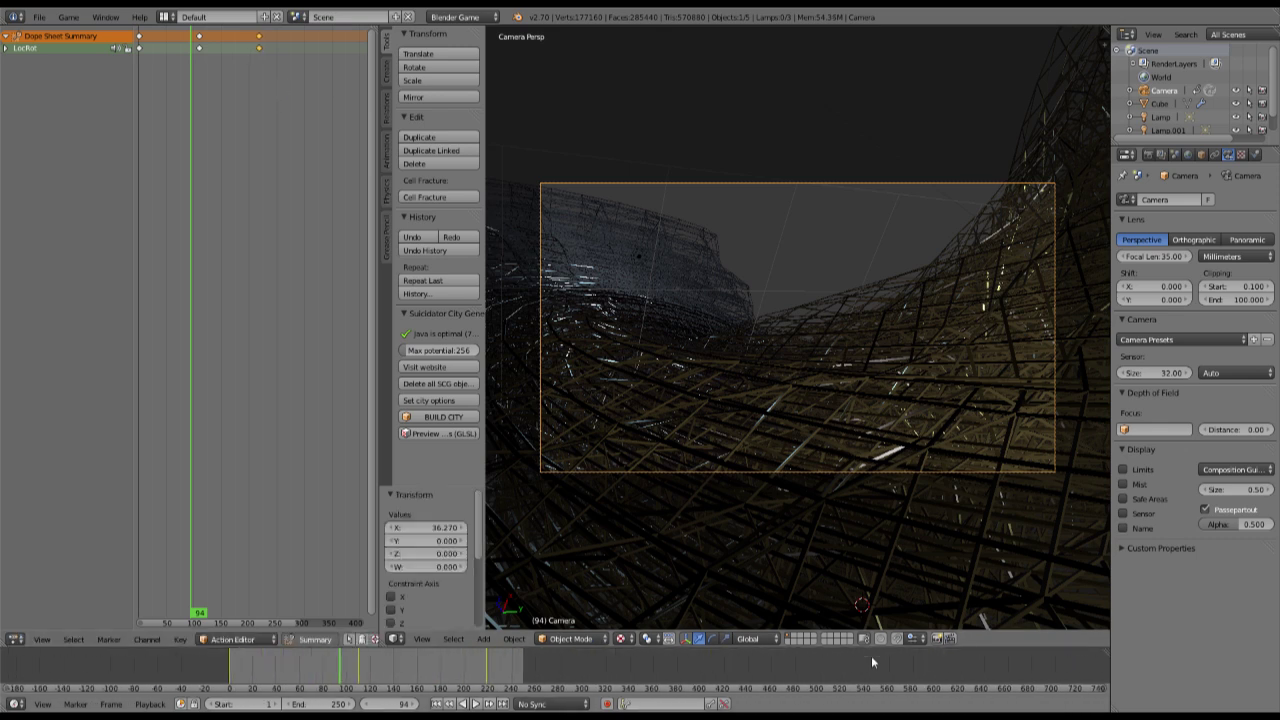
pyautogui.click(914, 670)
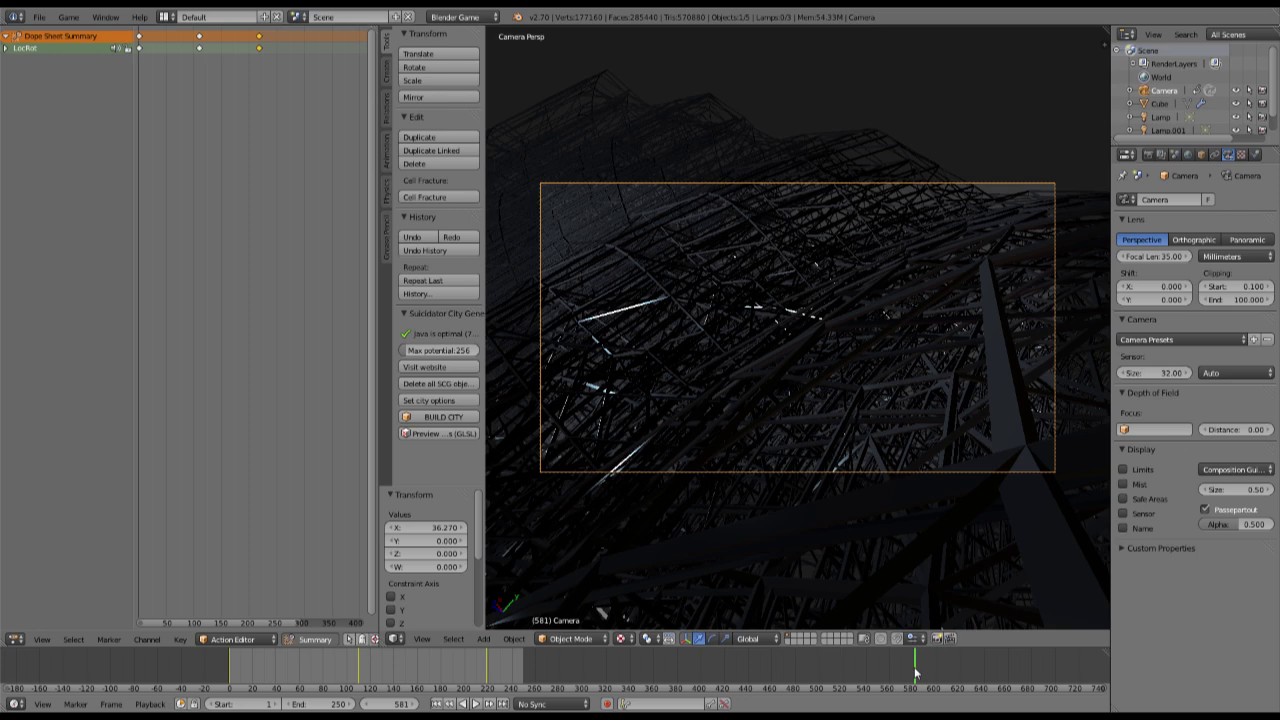
pyautogui.press('e')
# Fly the camera down into the interior of the wire structure at frame 324.
pyautogui.moveTo(914, 672); pyautogui.dragTo(525, 672)
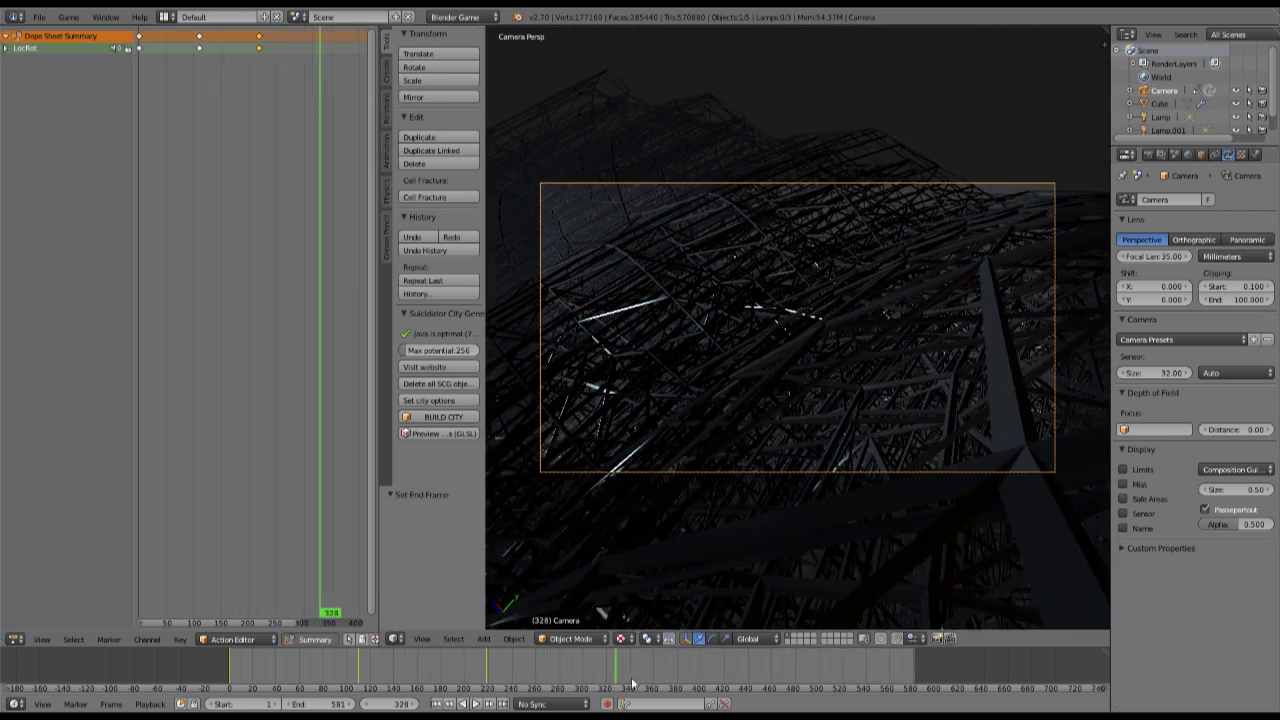
pyautogui.hotkey('shift', 'f')
pyautogui.press('w')
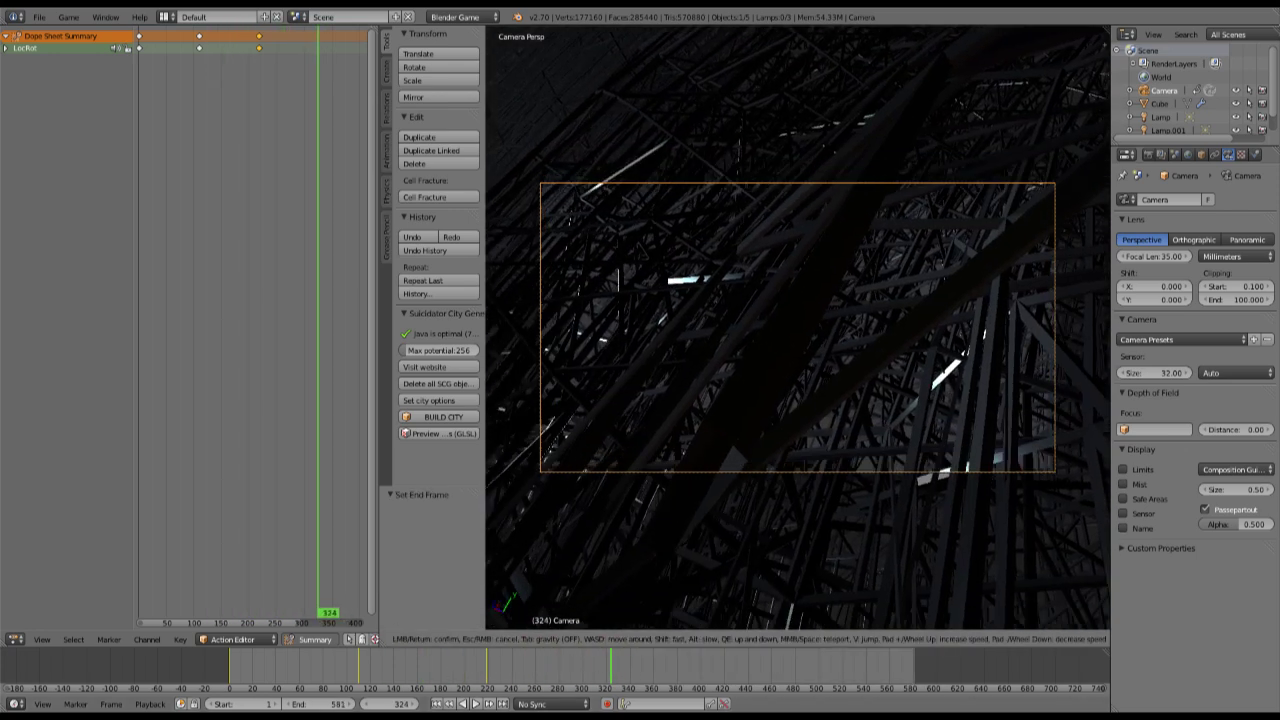
pyautogui.click(797, 326)
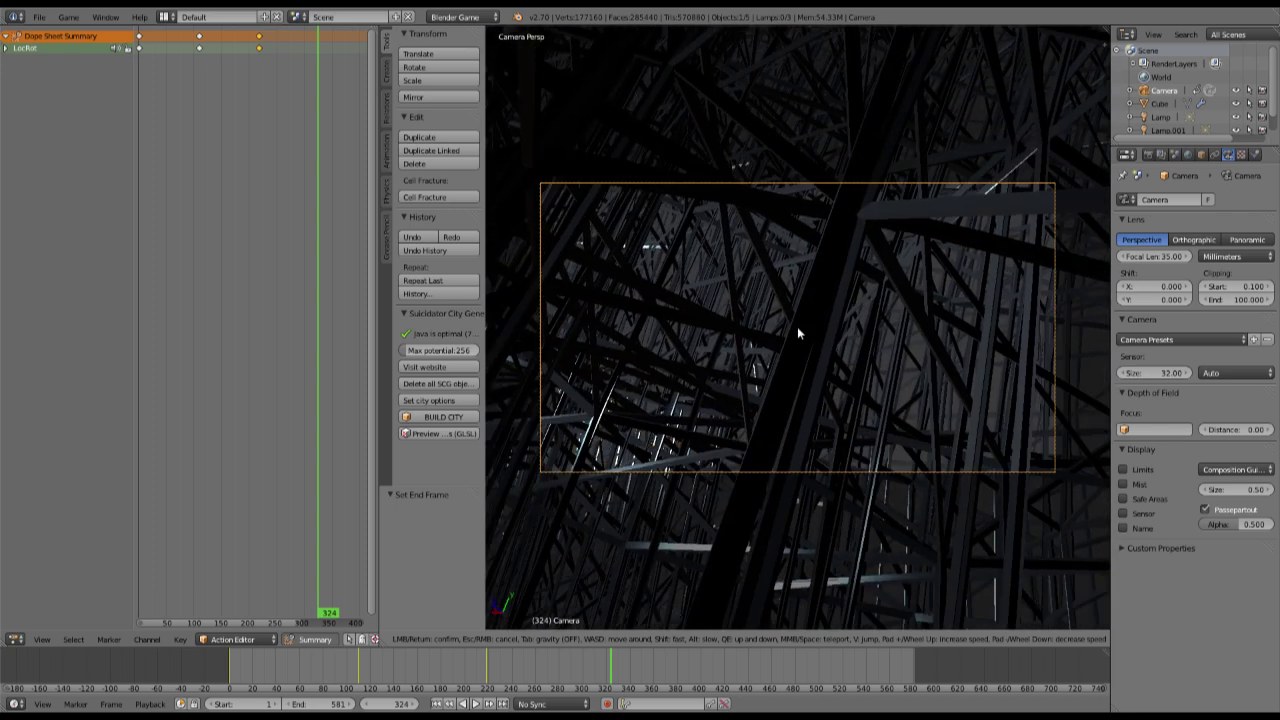
# Roll and tilt the camera inside the structure, keyframe its LocRot at frame 324, and play back the move.
pyautogui.press('r')
pyautogui.press('r')
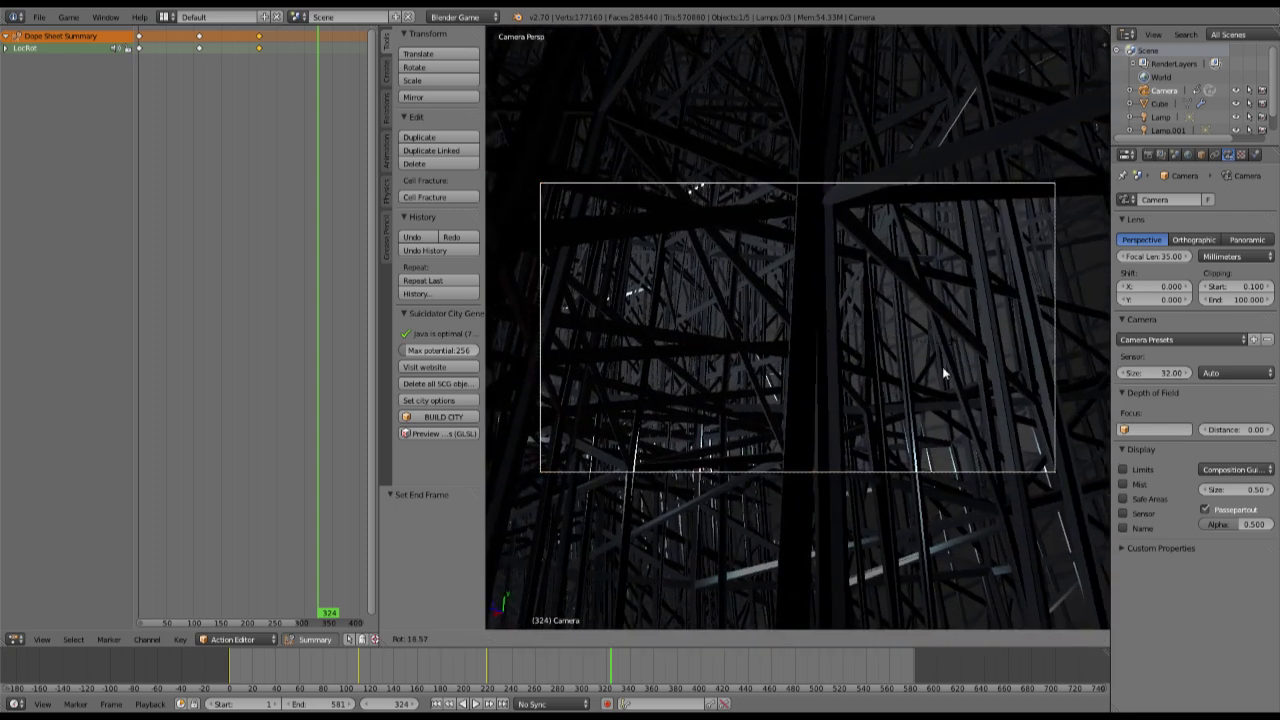
pyautogui.click(942, 370)
pyautogui.press('r')
pyautogui.press('r')
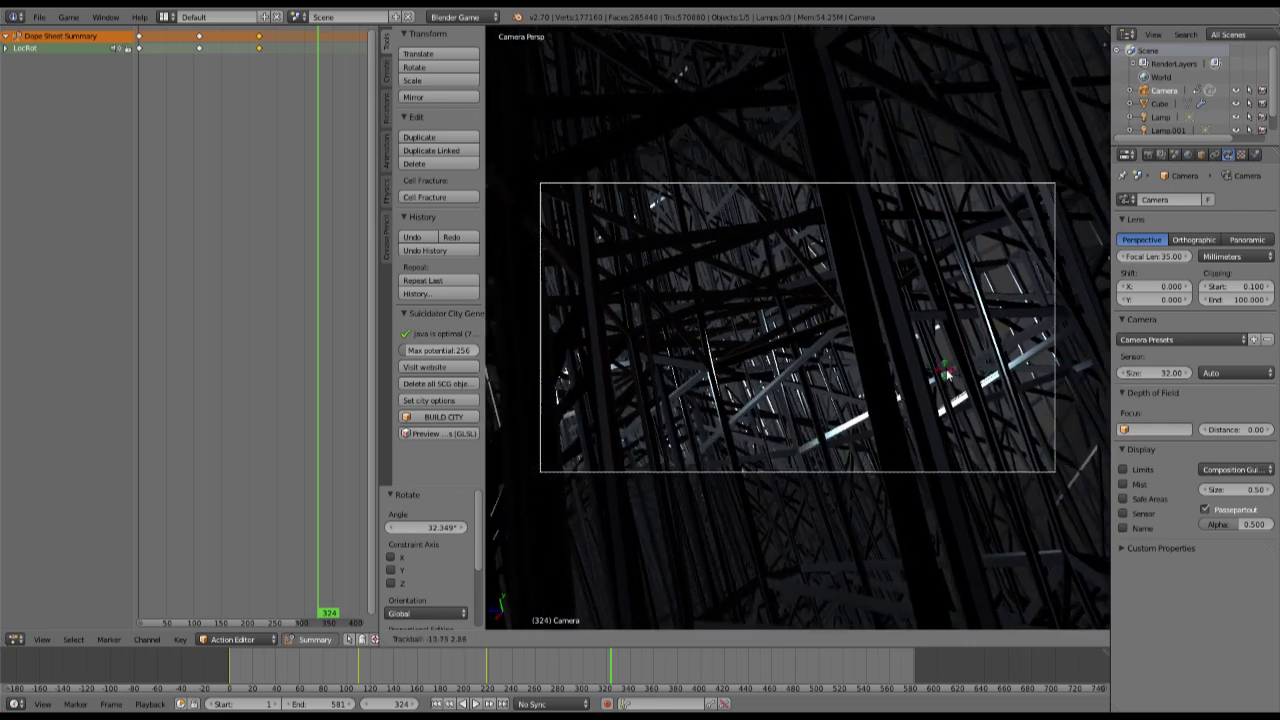
pyautogui.click(717, 372)
pyautogui.hotkey('alt', 'a')
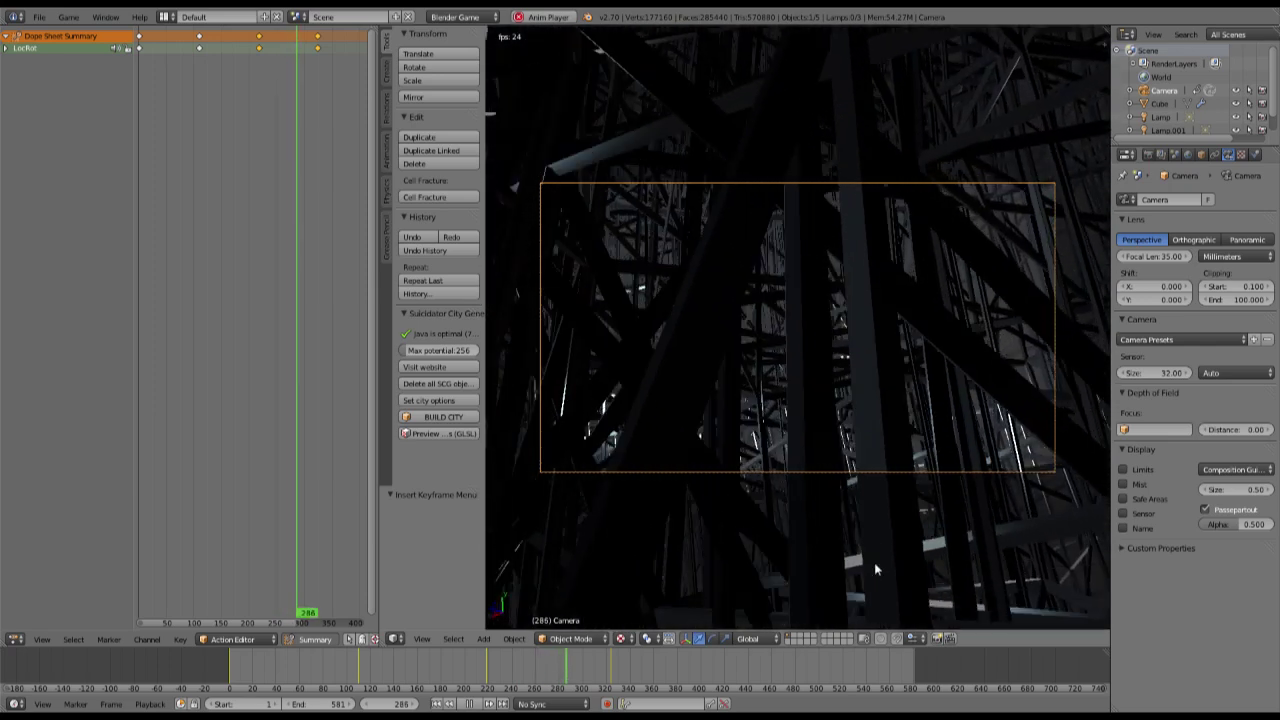
pyautogui.press('Escape')
# Fly the camera deeper among the wires at frame 446 and rotate it to a new viewing angle.
pyautogui.moveTo(598, 673); pyautogui.dragTo(639, 665)
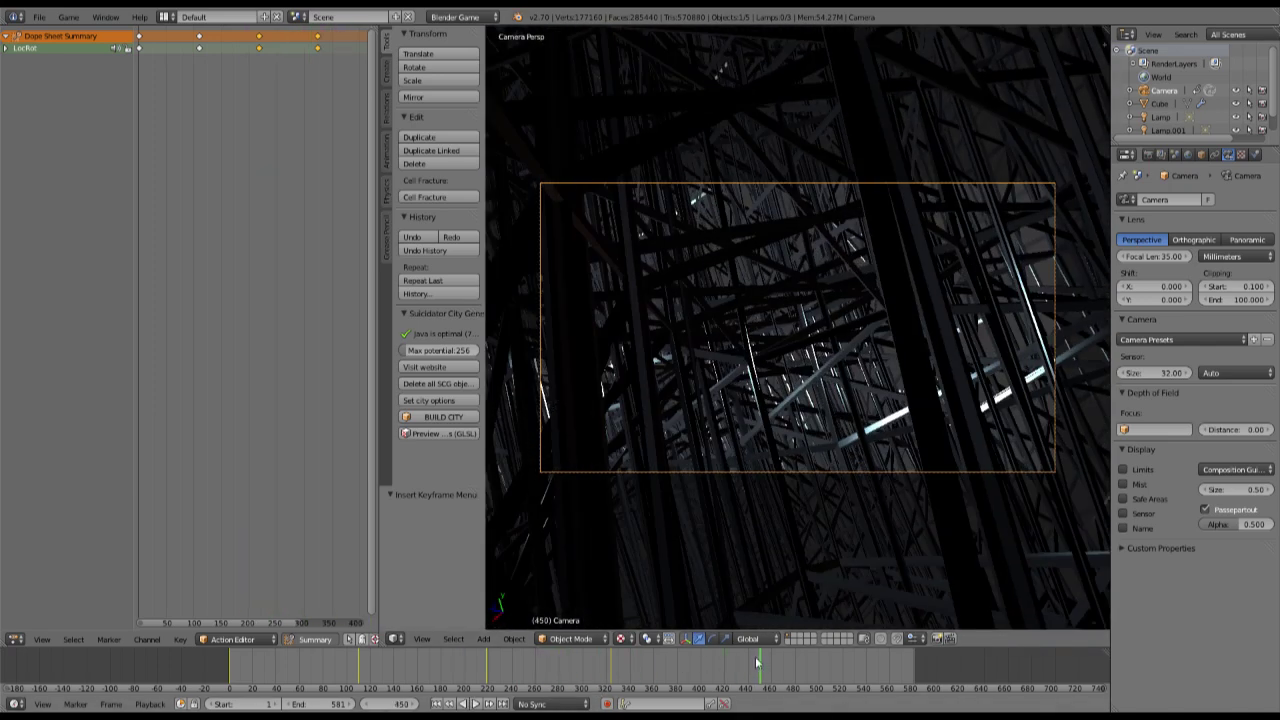
pyautogui.hotkey('shift', 'f')
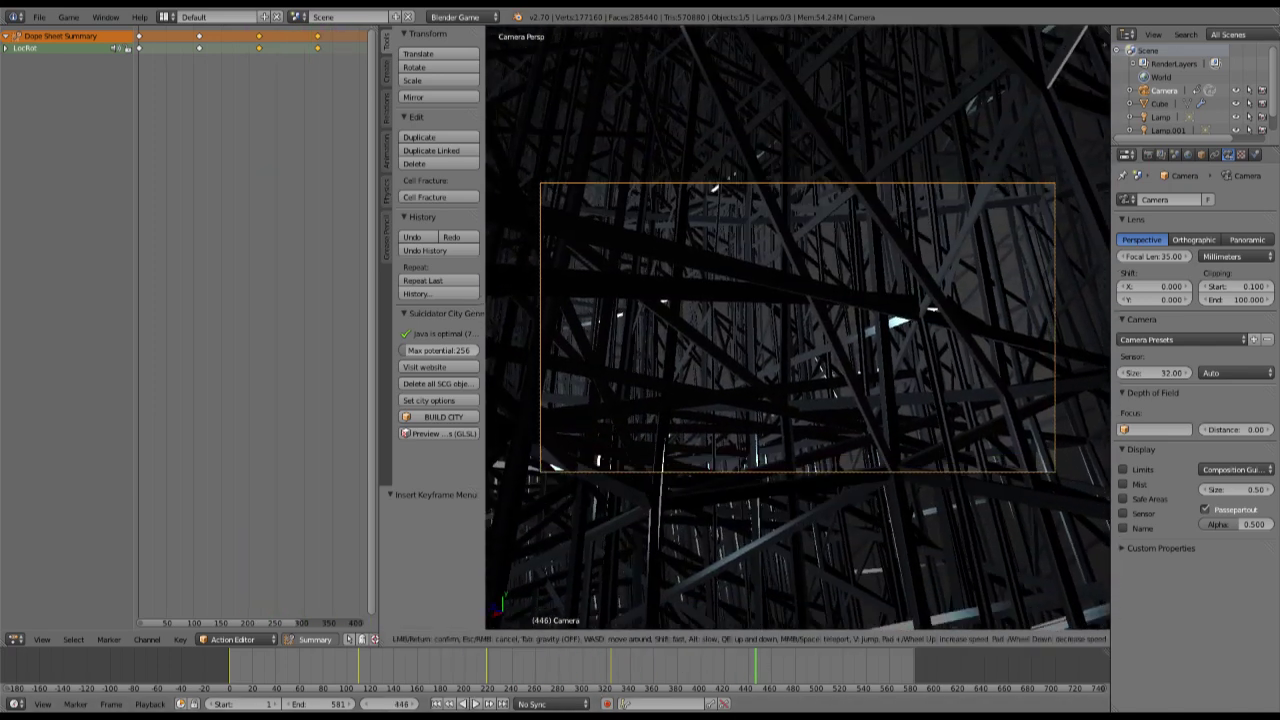
pyautogui.click(797, 328)
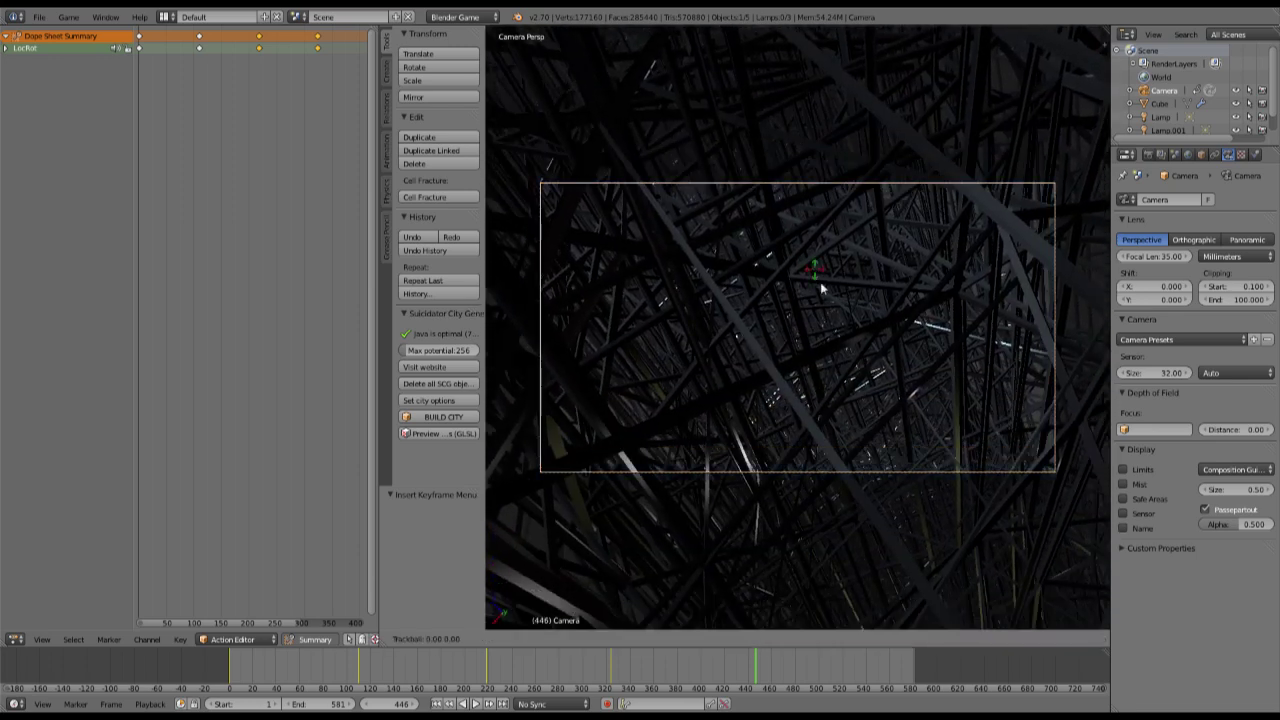
pyautogui.press('r')
pyautogui.press('r')
pyautogui.click(823, 290)
# Fly and rotate the camera towards the yellow-lit wires and insert a LocRot keyframe at frame 446.
pyautogui.hotkey('shift', 'f')
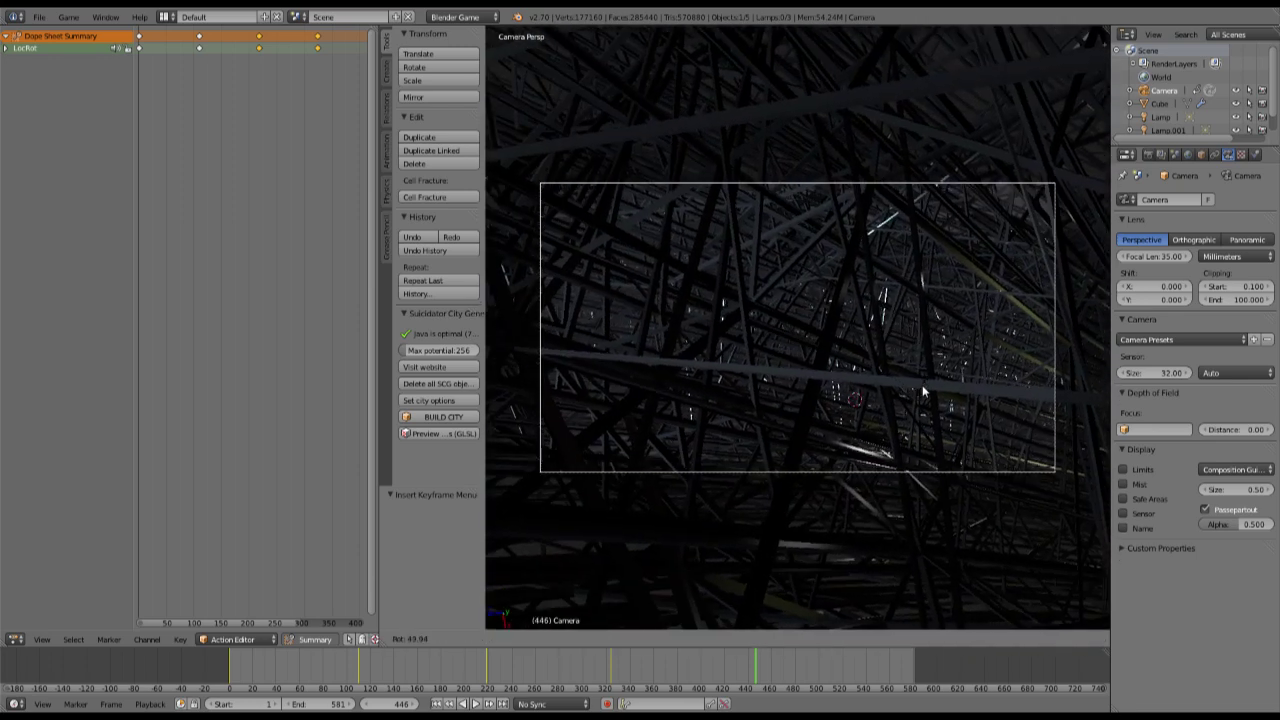
pyautogui.press('w')
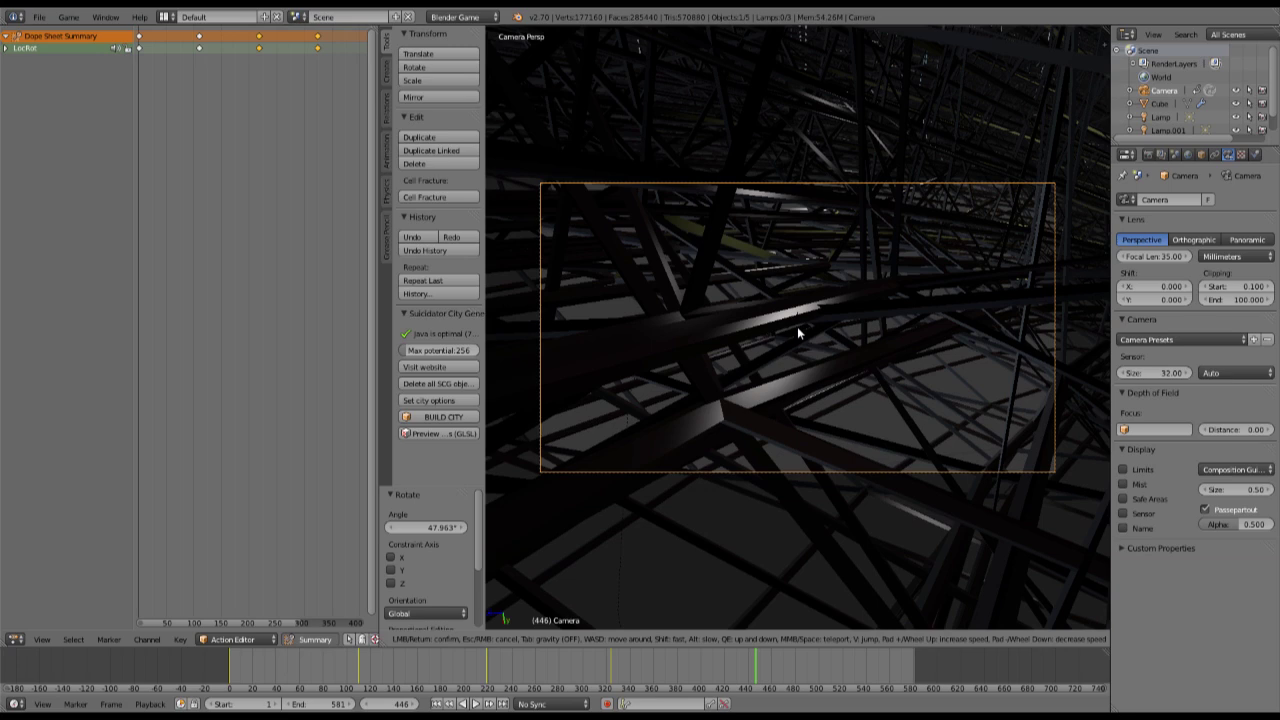
pyautogui.rightClick(797, 329)
pyautogui.press('r')
pyautogui.press('r')
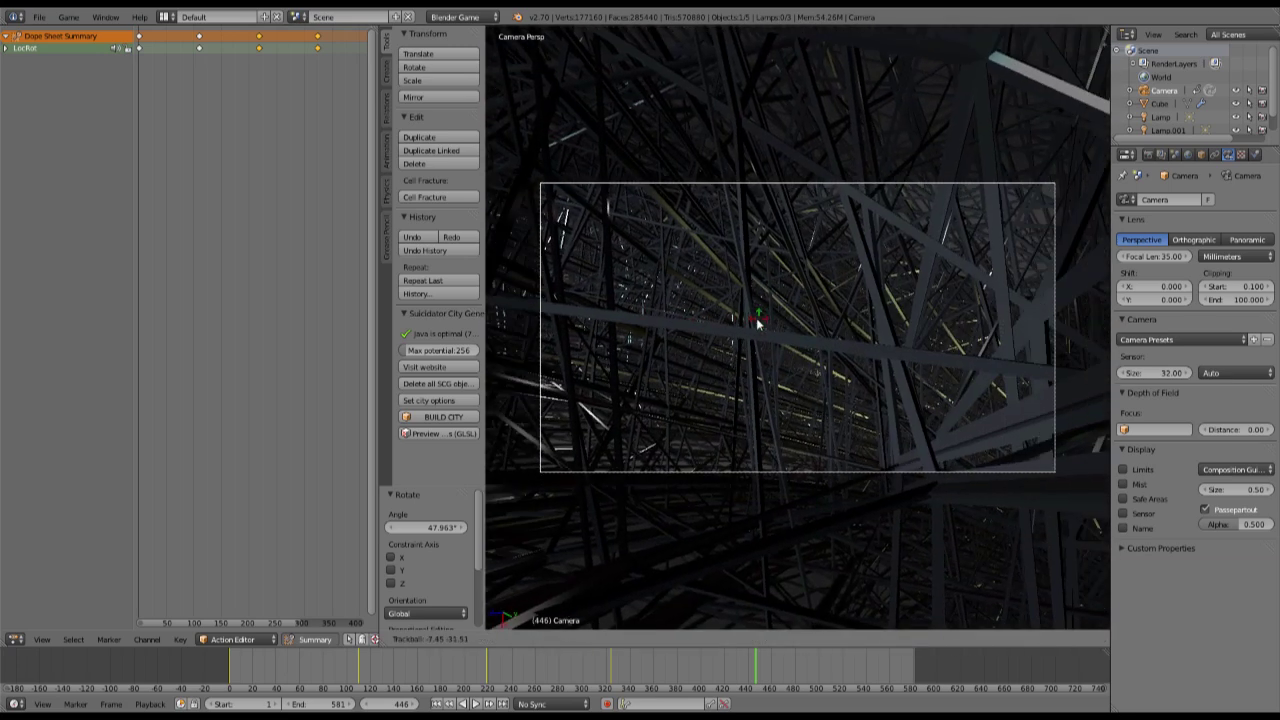
pyautogui.press('w')
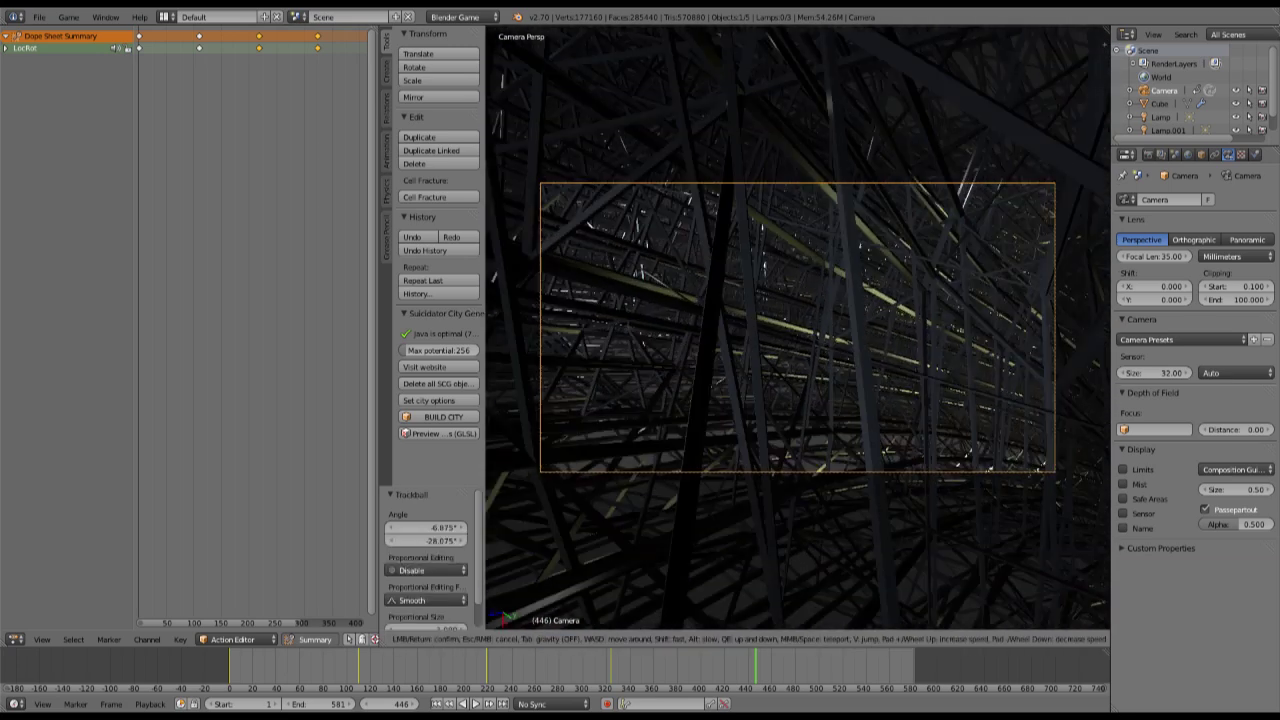
pyautogui.press('w')
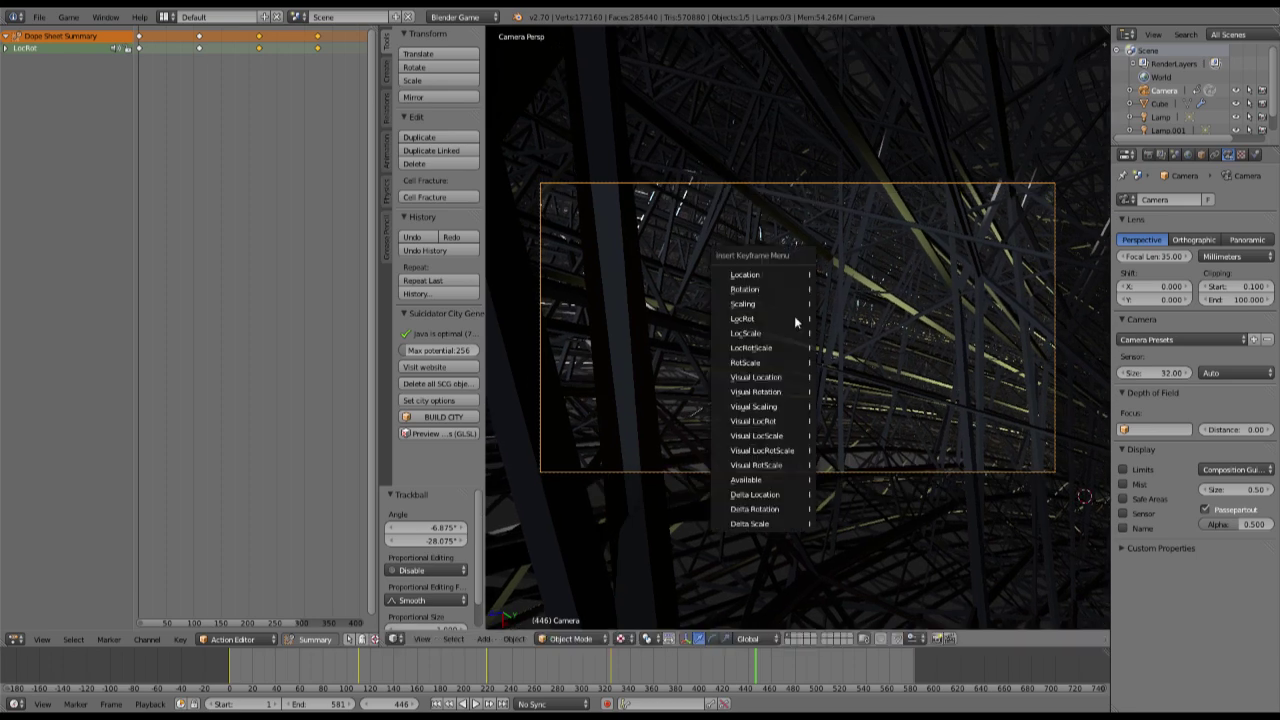
pyautogui.click(795, 321)
# Play back the latest camera move and delete the camera's keyframe at frame 446.
pyautogui.click(582, 668)
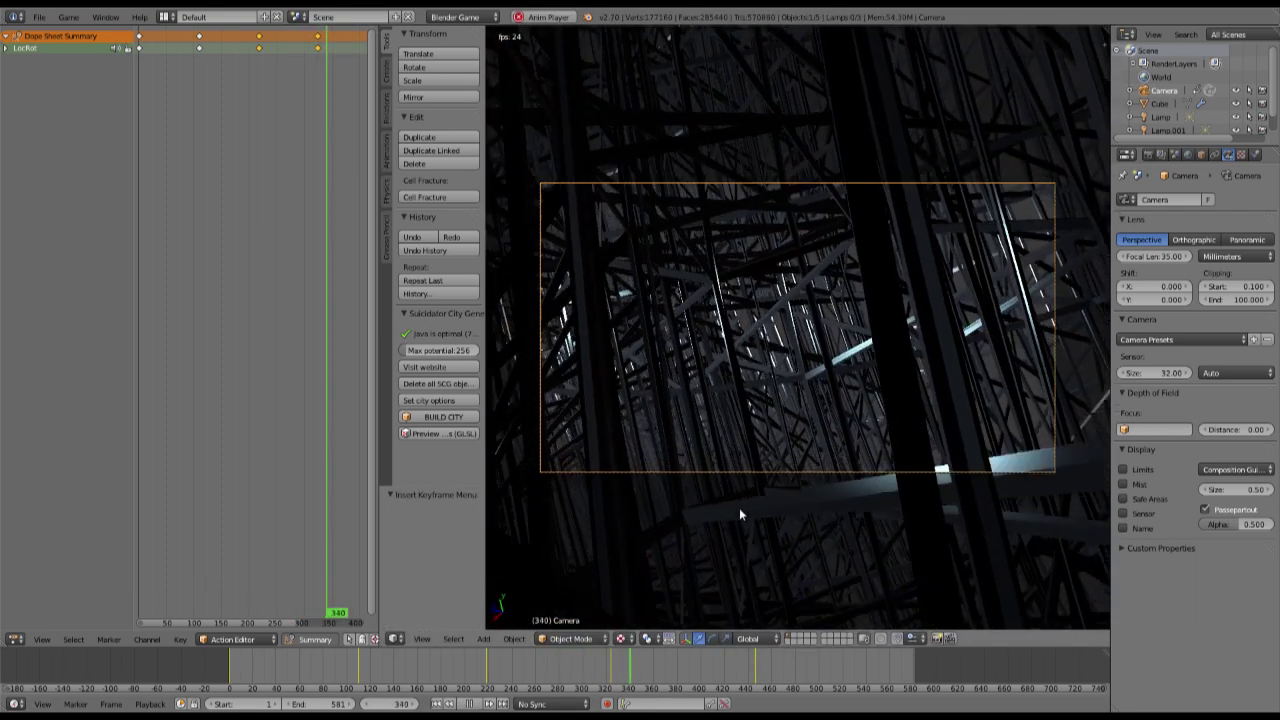
pyautogui.press('Escape')
pyautogui.moveTo(670, 668); pyautogui.dragTo(614, 670, button='middle')
pyautogui.moveTo(556, 667); pyautogui.dragTo(699, 672)
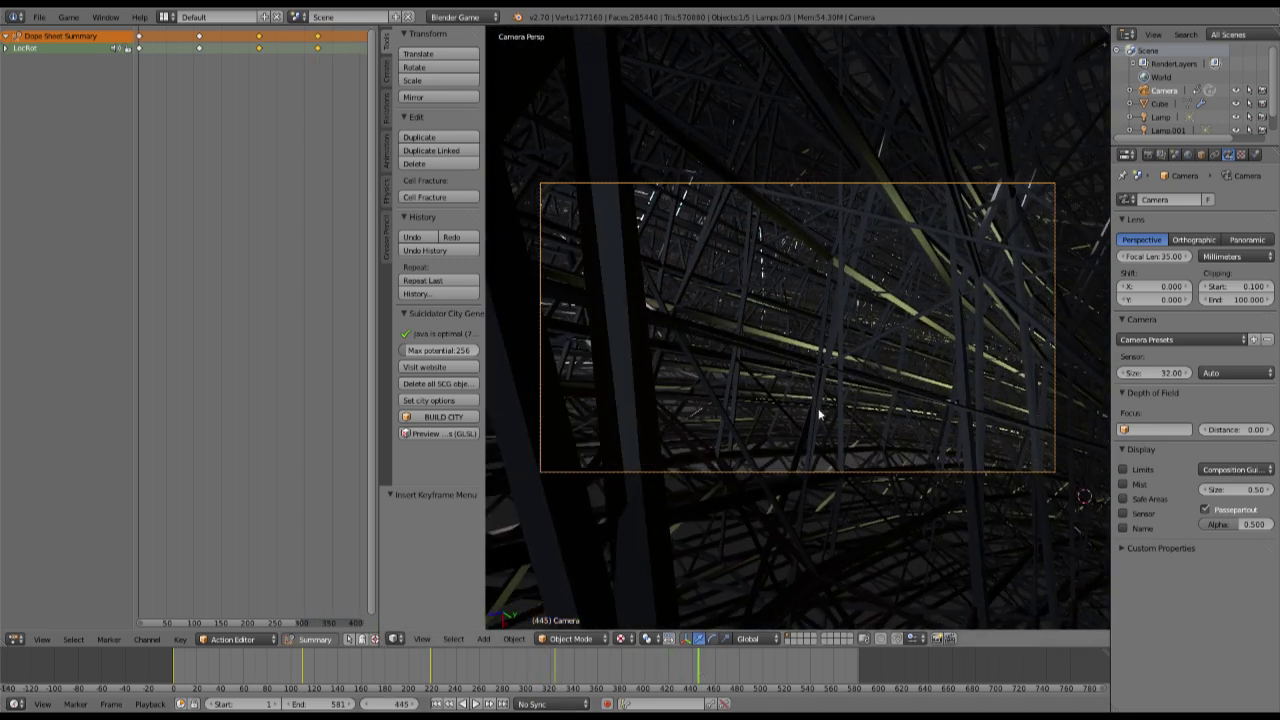
pyautogui.click(551, 668)
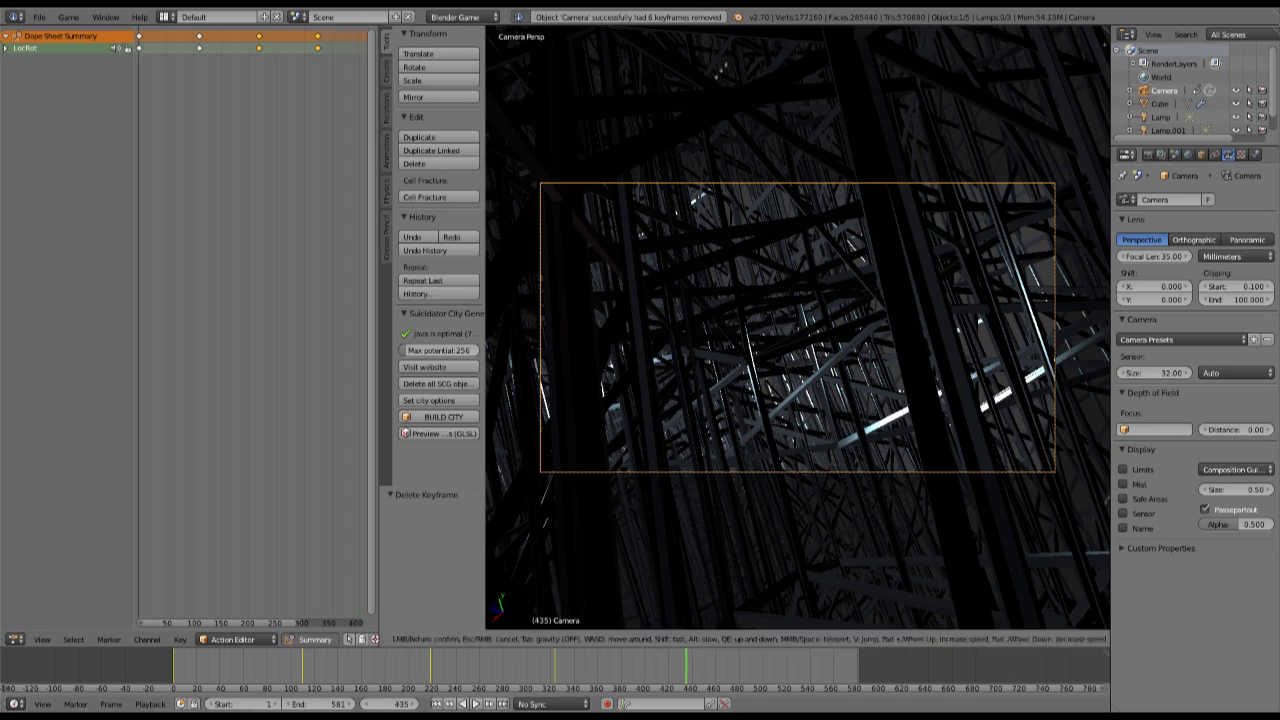
# Fly the camera to a new angle inside the wires at frame 435, roll it, and insert a LocRot keyframe.
pyautogui.press('w')
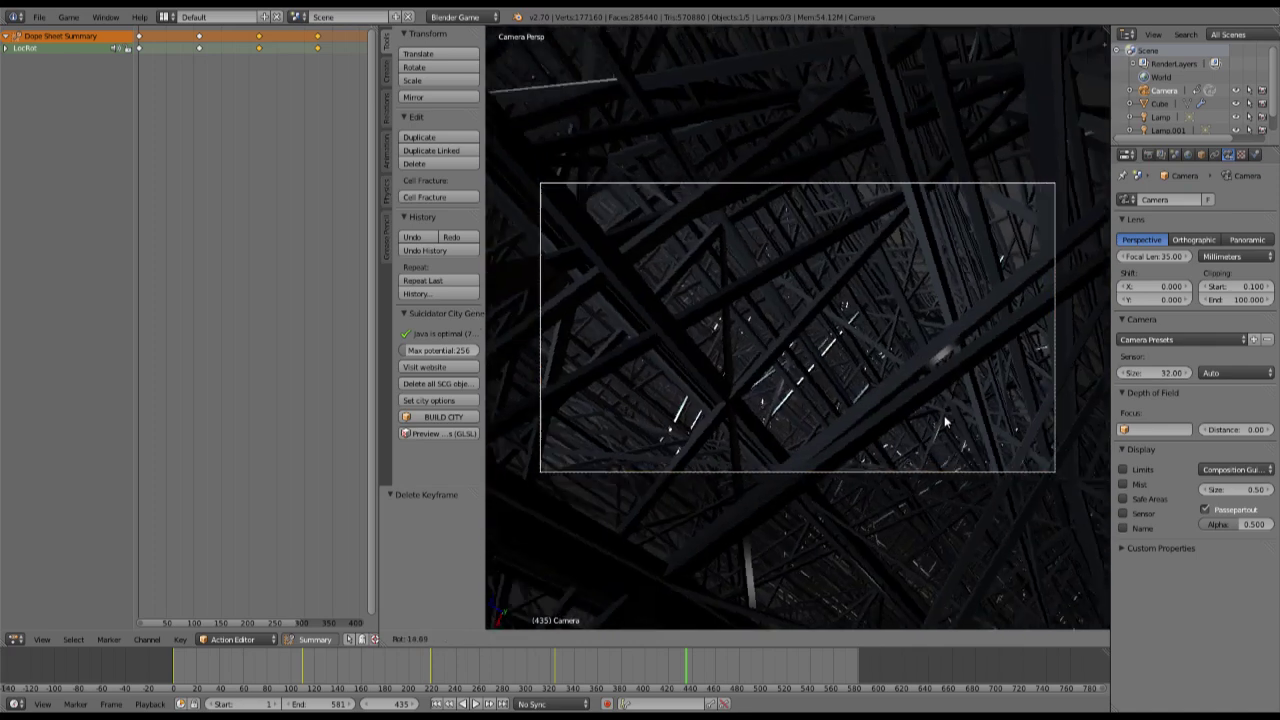
pyautogui.press('i')
pyautogui.click(902, 388)
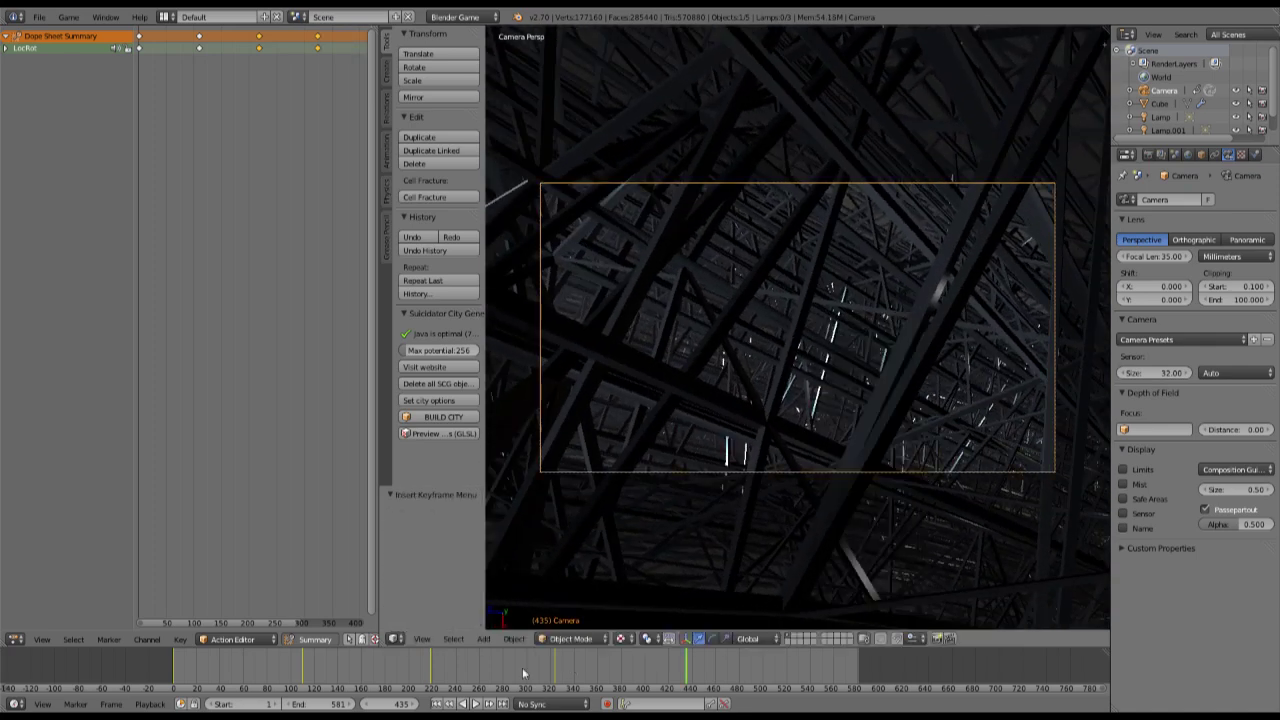
# Play back the camera flight leading up to the keyframe at frame 435.
pyautogui.click(522, 668)
pyautogui.hotkey('alt', 'a')
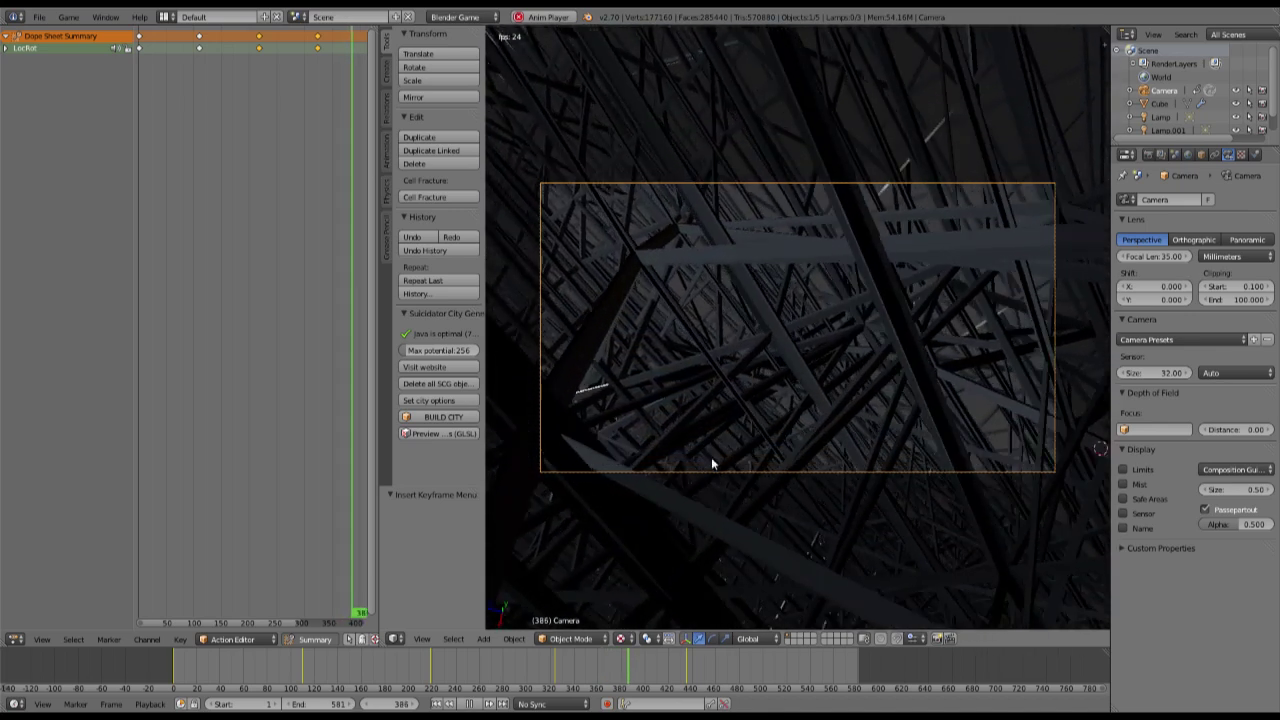
pyautogui.press('Escape')
# Fly the camera onward at frame 535 and rotate it to a new viewing angle among the wires.
pyautogui.click(718, 678)
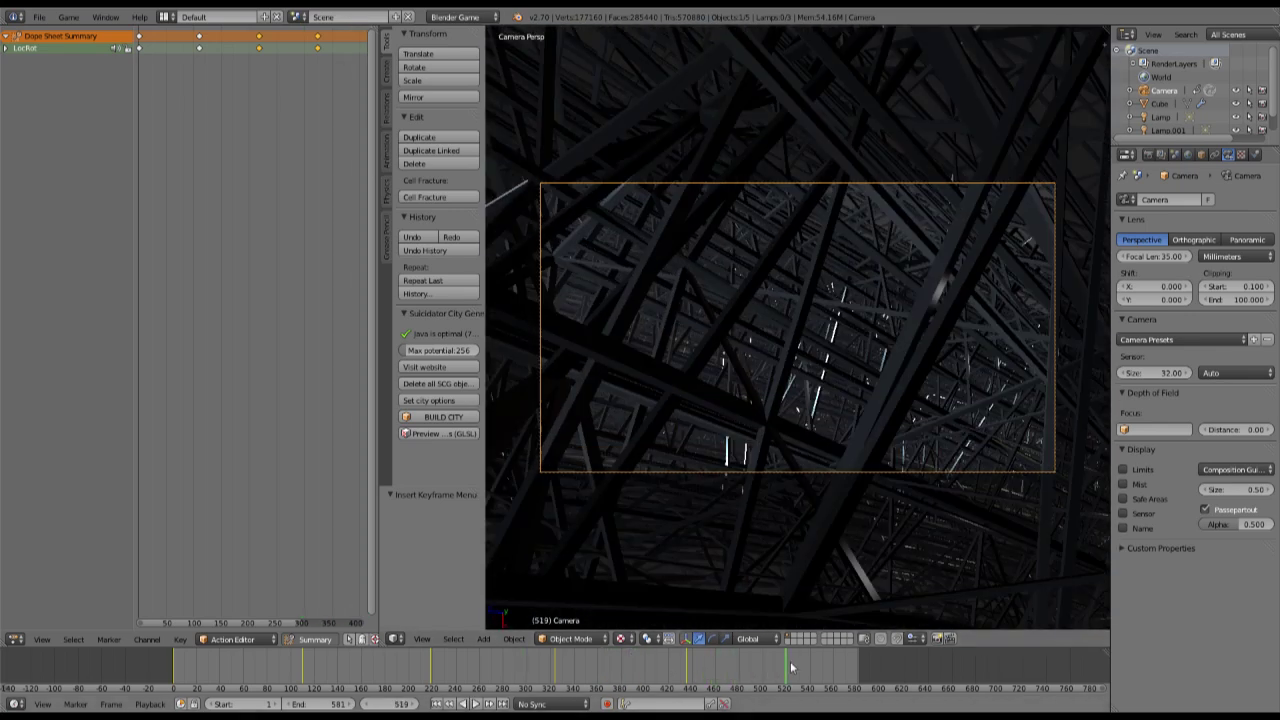
pyautogui.click(797, 326)
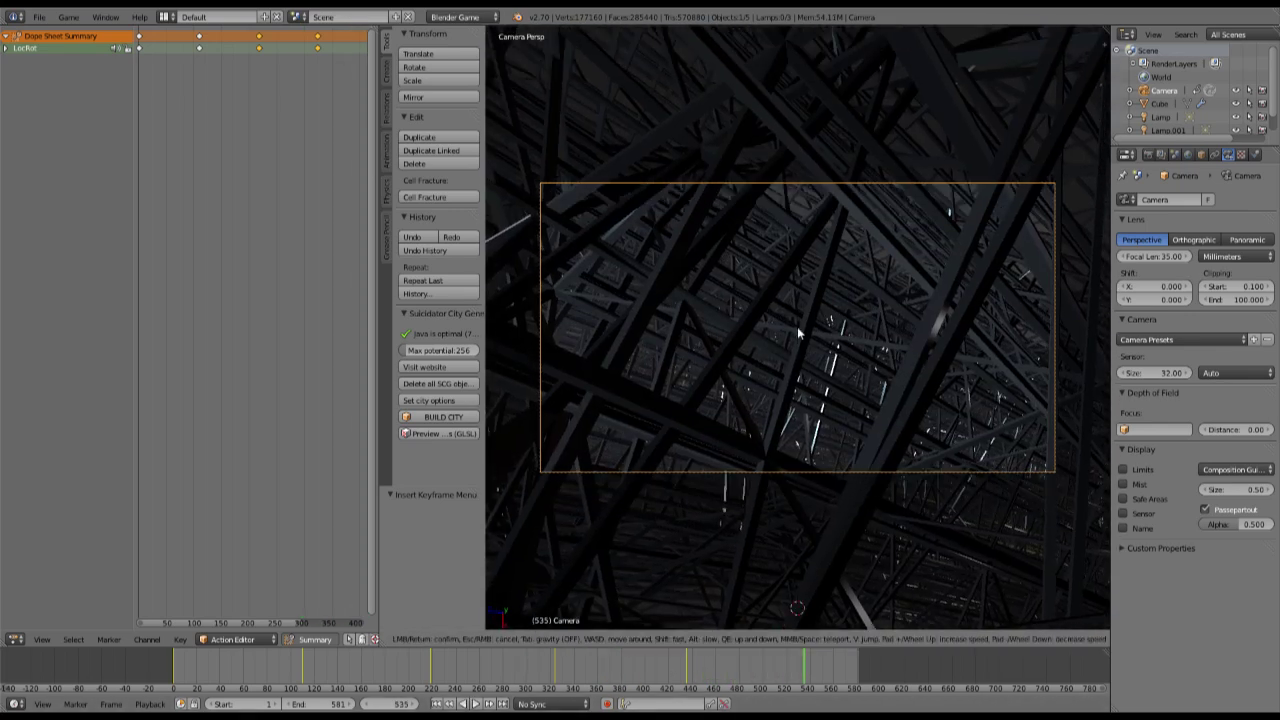
pyautogui.press('r')
pyautogui.press('r')
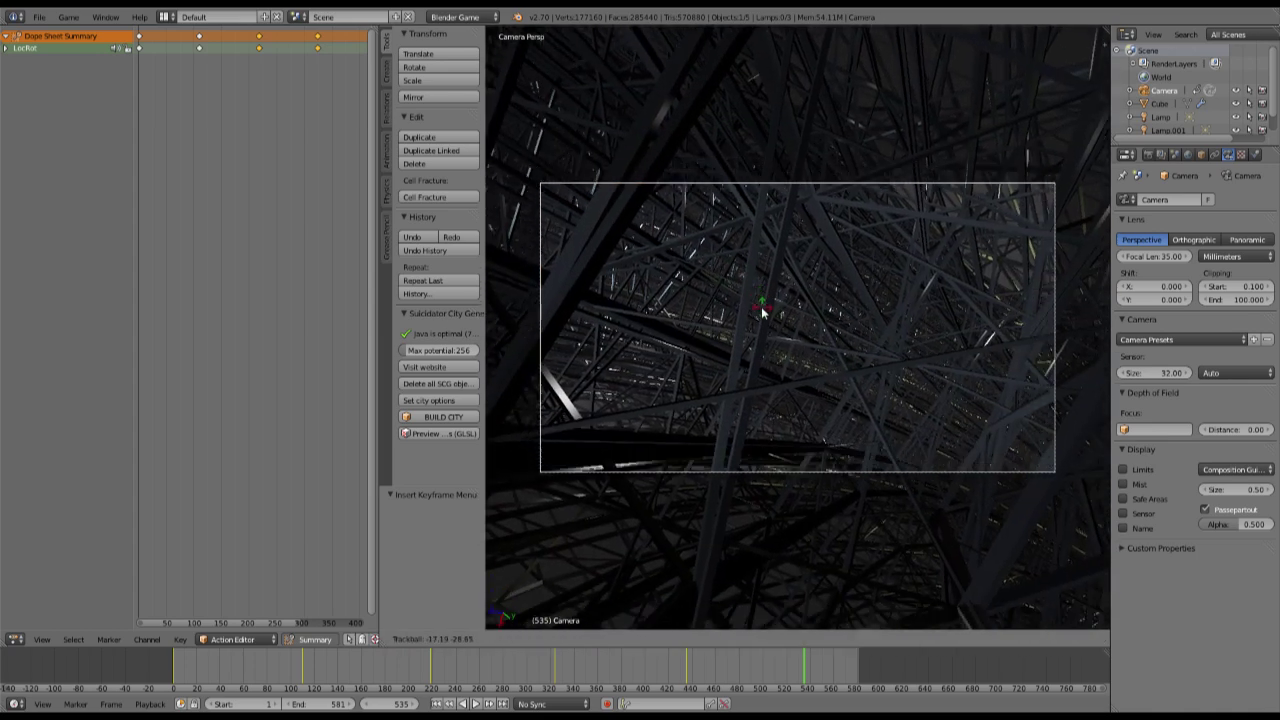
pyautogui.click(974, 343)
# Roll the camera at frame 535, fine-tune its rotation, and insert a LocRot keyframe.
pyautogui.press('r')
pyautogui.hotkey('shift', 'f')
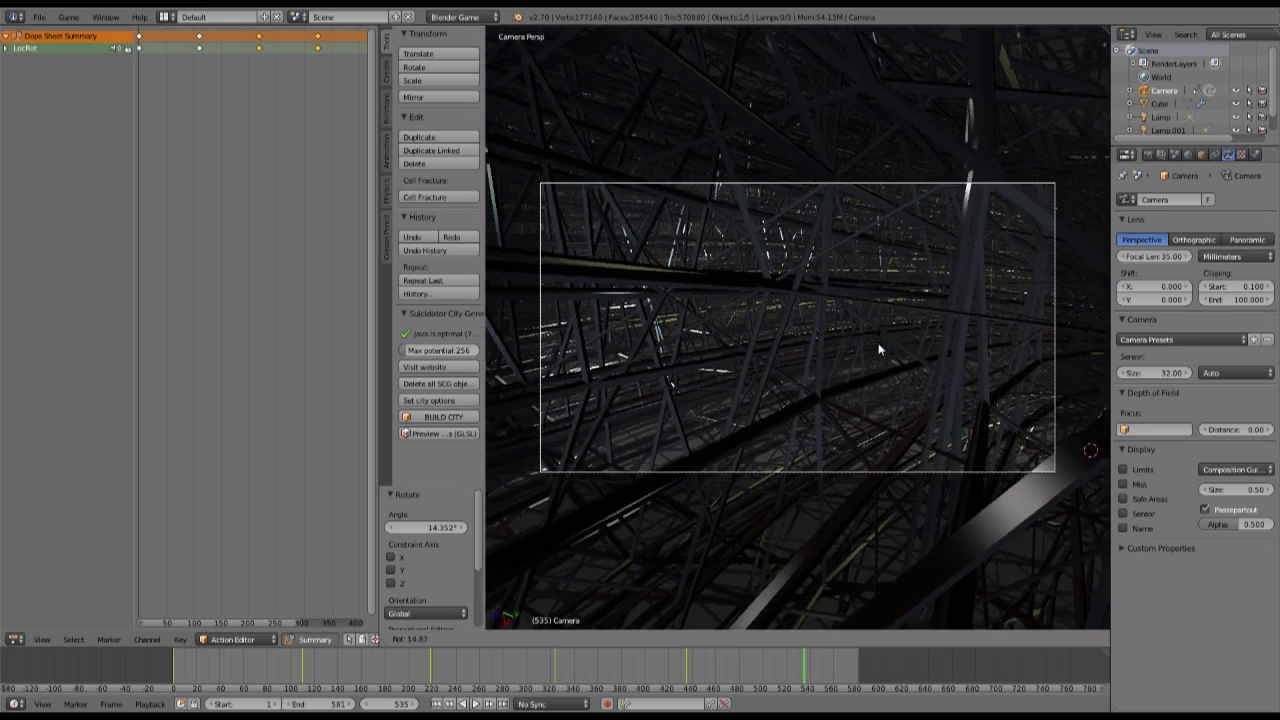
pyautogui.click(877, 340)
pyautogui.press('r')
pyautogui.press('r')
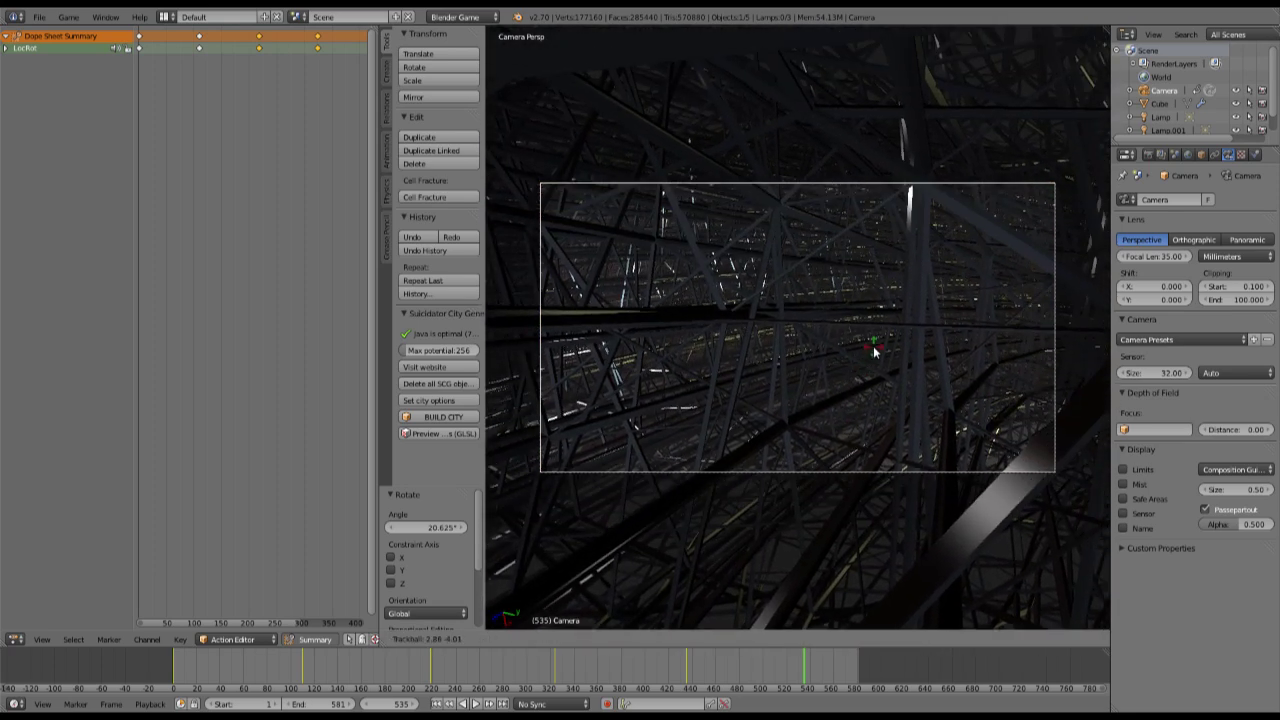
# Play back the newest camera move from frame 416 through the camera and from an outside view.
pyautogui.moveTo(768, 662); pyautogui.dragTo(666, 680)
pyautogui.hotkey('alt', 'a')
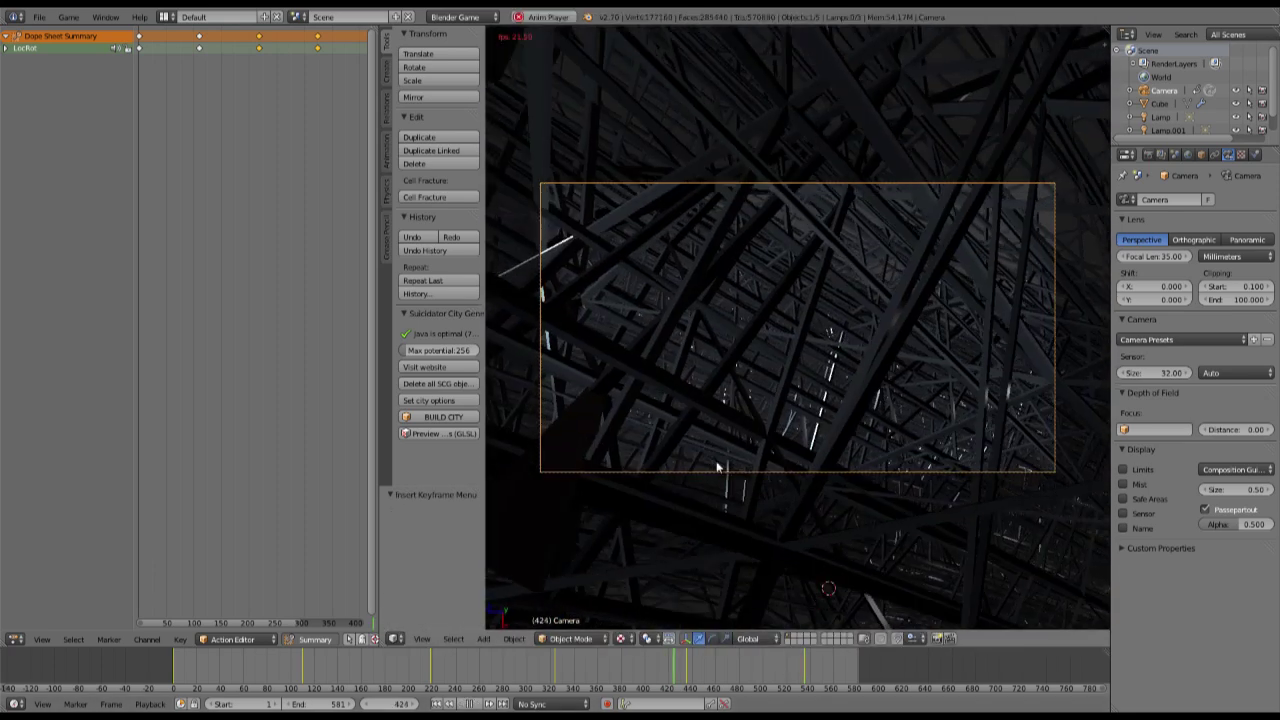
pyautogui.press('Escape')
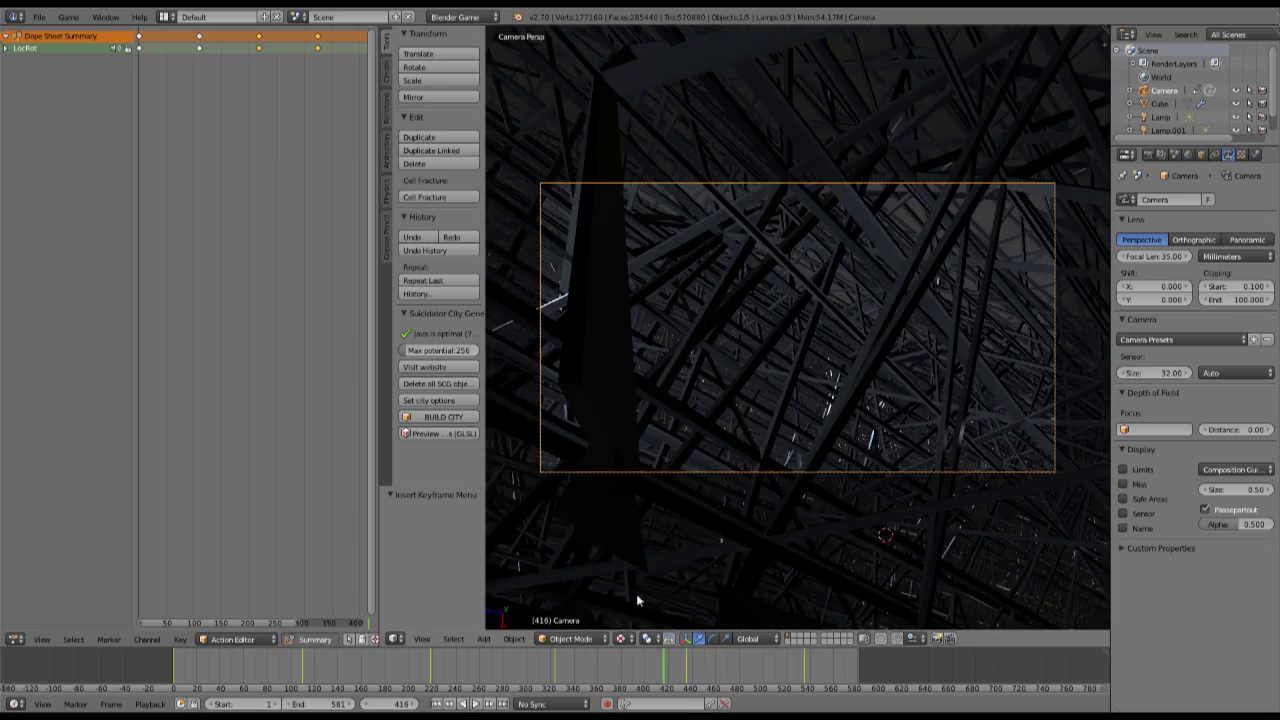
pyautogui.press('KP_0')
pyautogui.moveTo(620, 469); pyautogui.dragTo(701, 453, button='middle')
pyautogui.hotkey('alt', 'a')
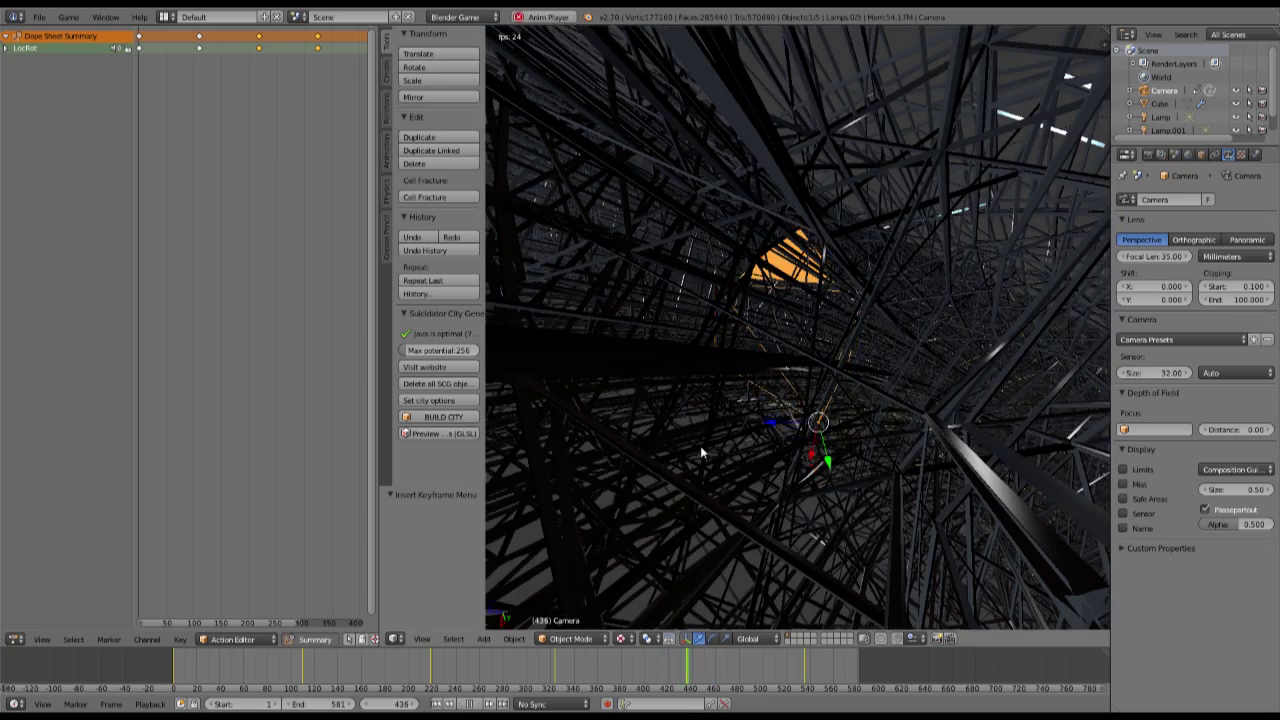
pyautogui.press('Escape')
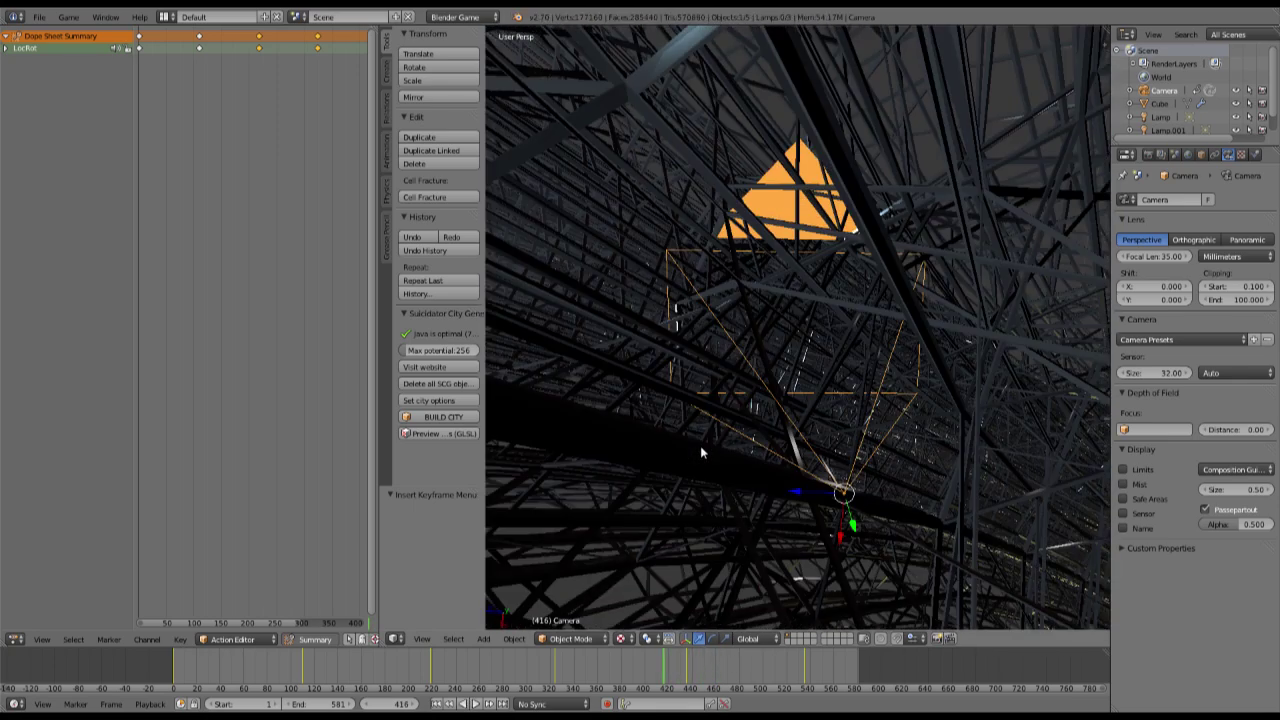
pyautogui.press('KP_0')
# Rotate the camera at frame 477 to a new angle and insert a LocRot keyframe.
pyautogui.moveTo(699, 673); pyautogui.dragTo(717, 669)
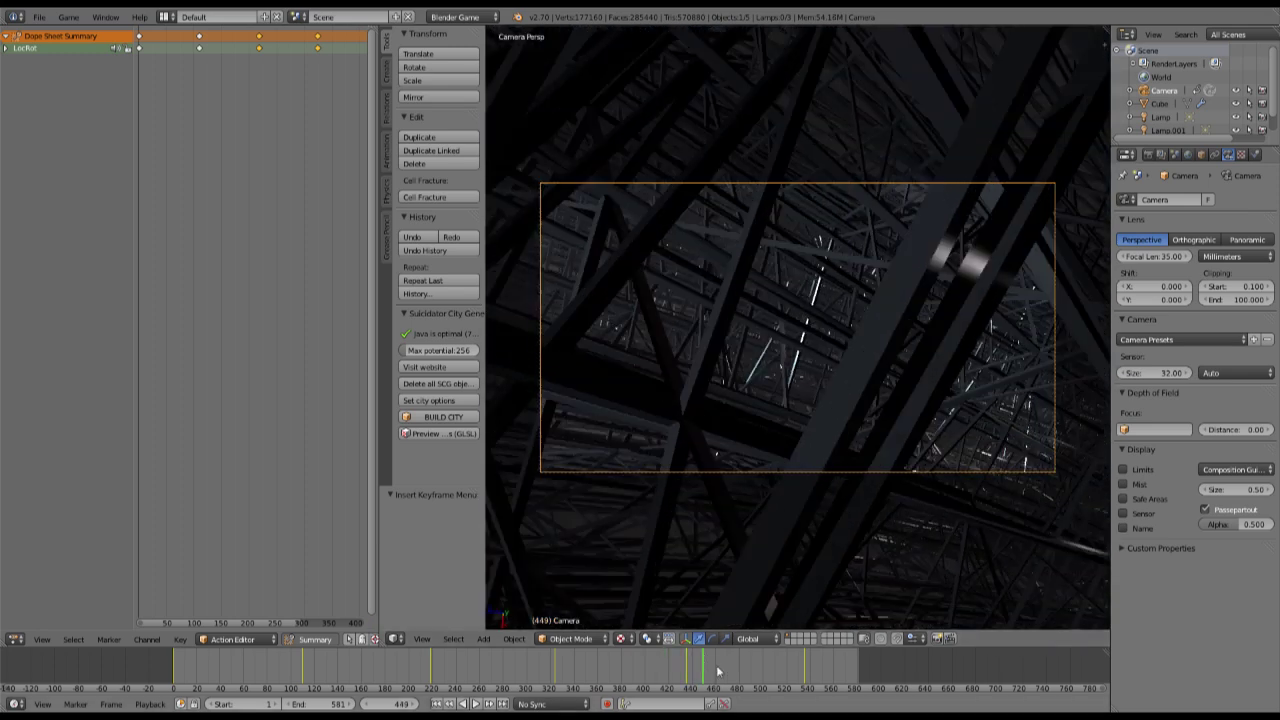
pyautogui.press('r')
pyautogui.press('r')
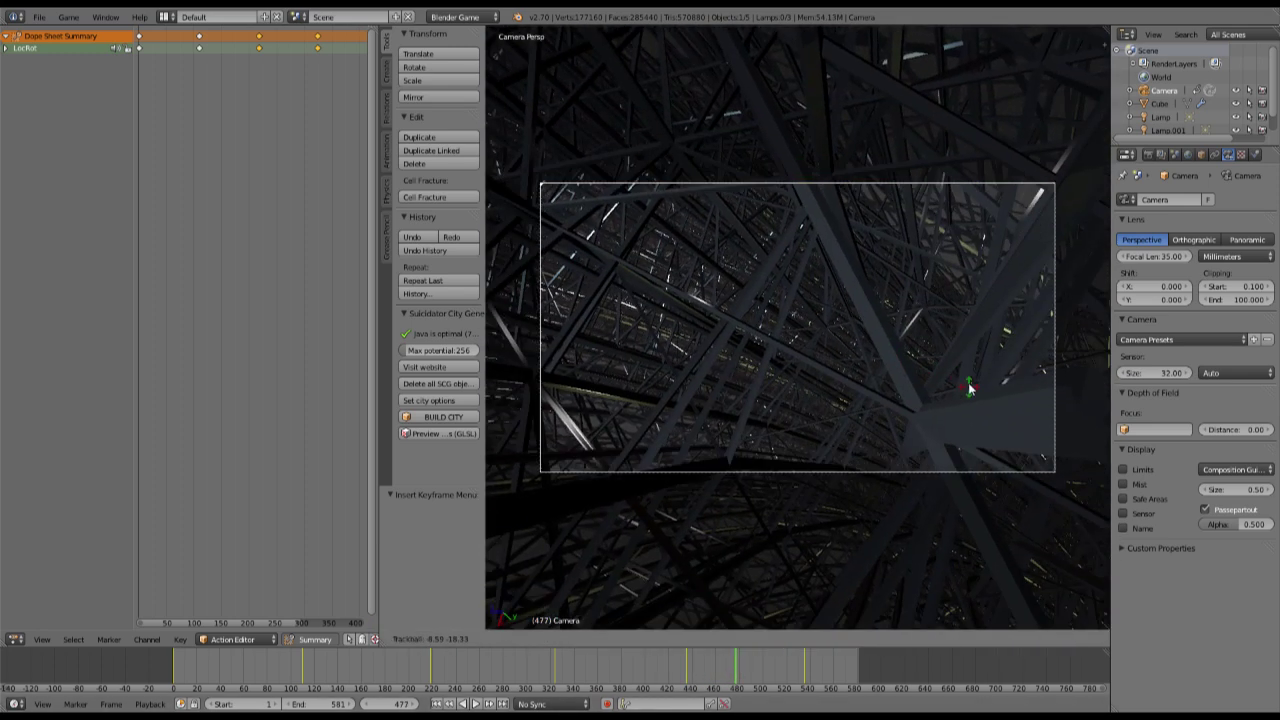
pyautogui.click(875, 385)
pyautogui.press('i')
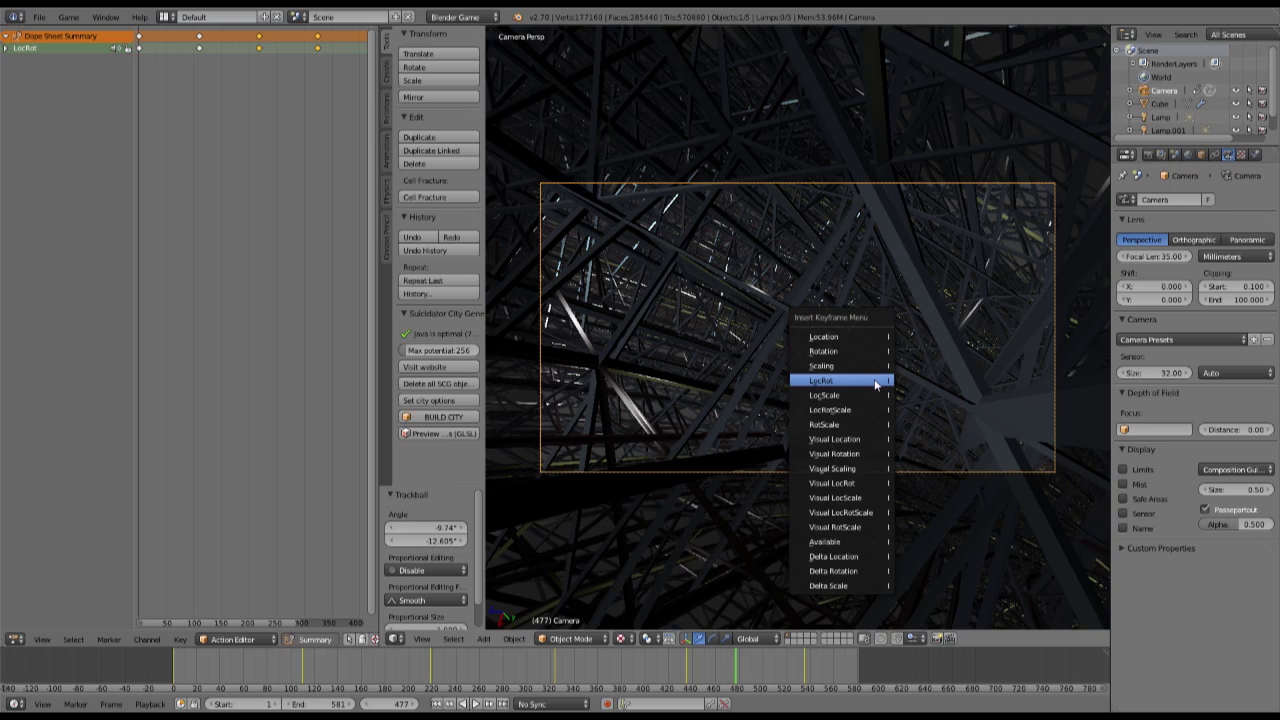
pyautogui.click(875, 384)
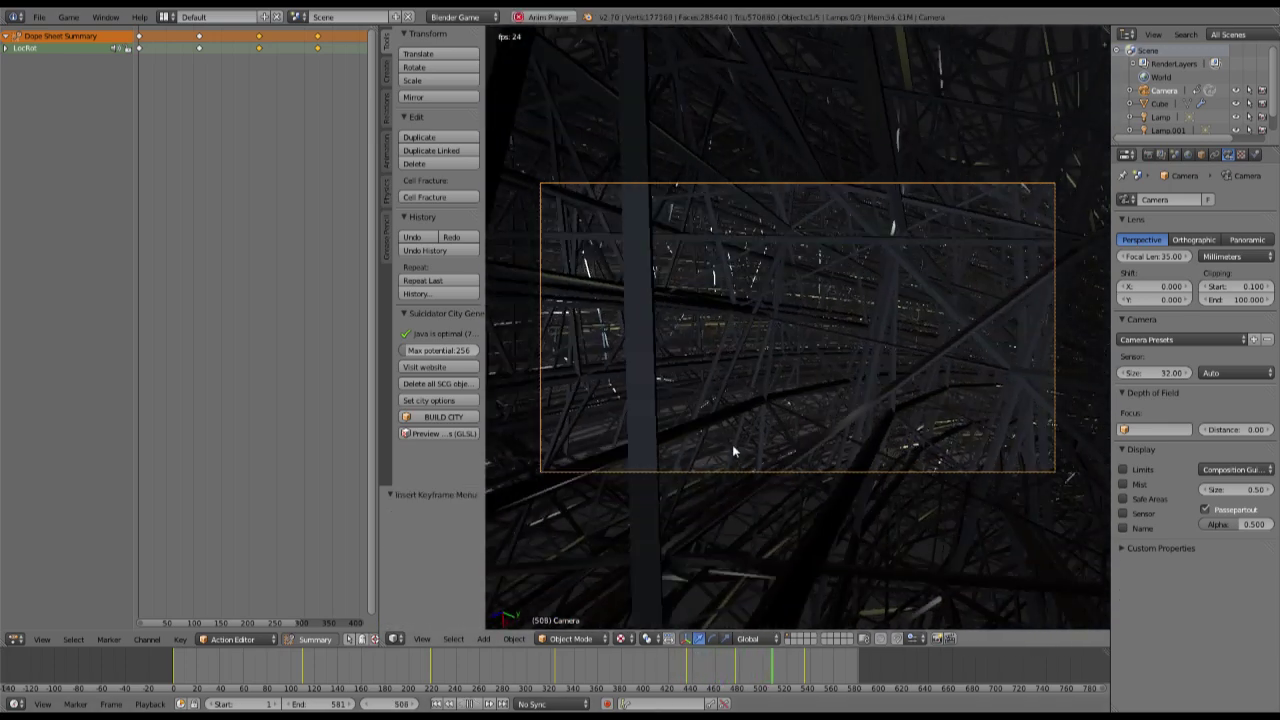
# Stop the playback and set the animation's end frame to 535.
pyautogui.press('Escape')
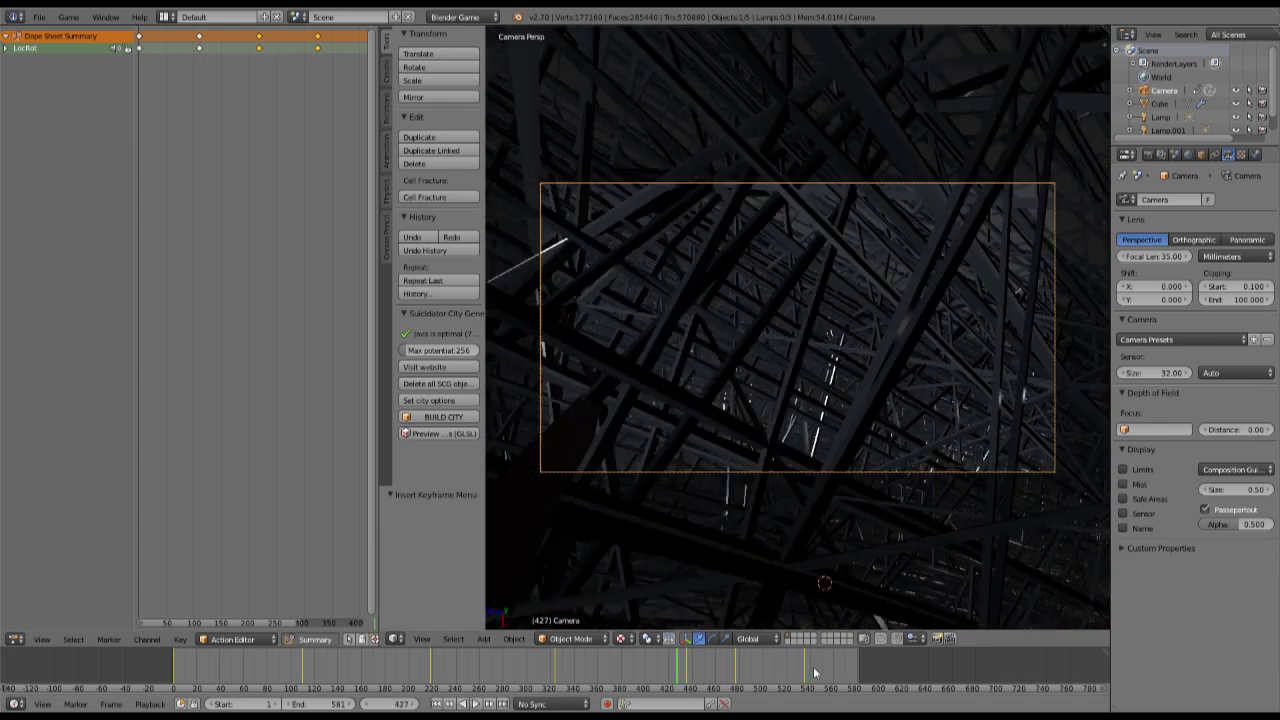
pyautogui.click(806, 673)
pyautogui.hotkey('alt', 'e')
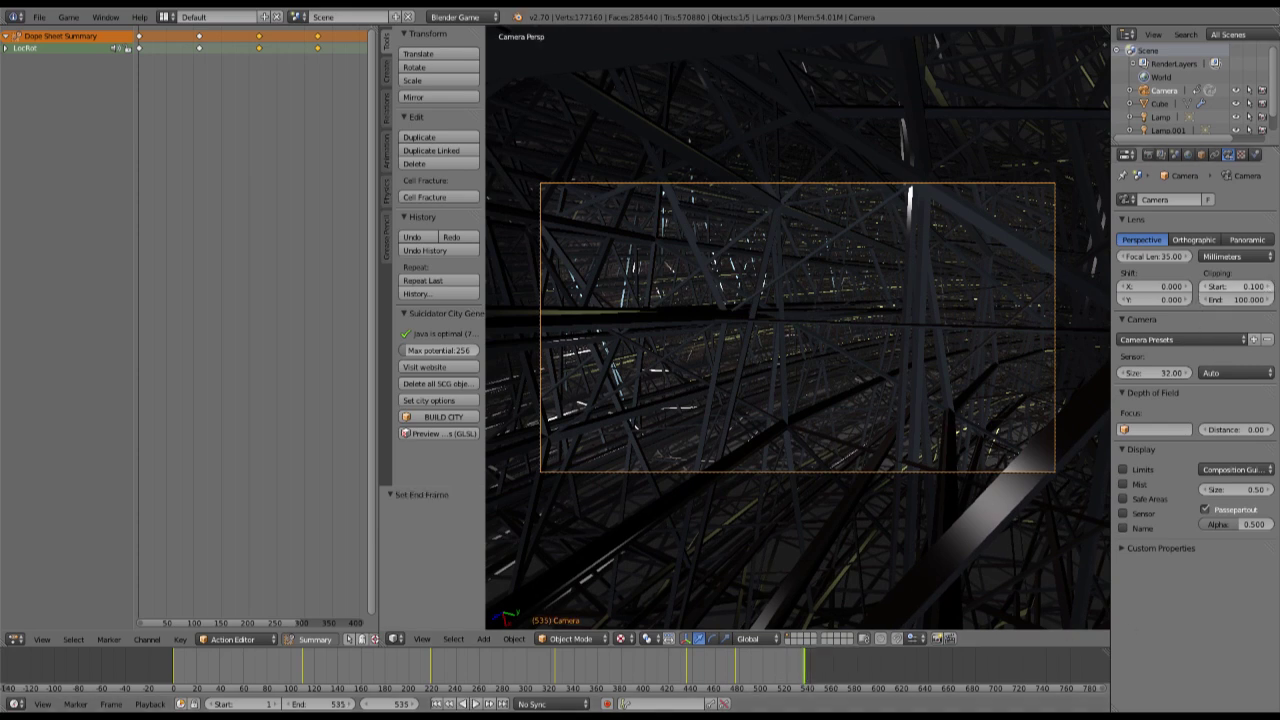
# Scrub the flight to frame 271, set the camera's clipping start to 0.001, and return to frame 1.
pyautogui.moveTo(174, 660); pyautogui.dragTo(491, 678)
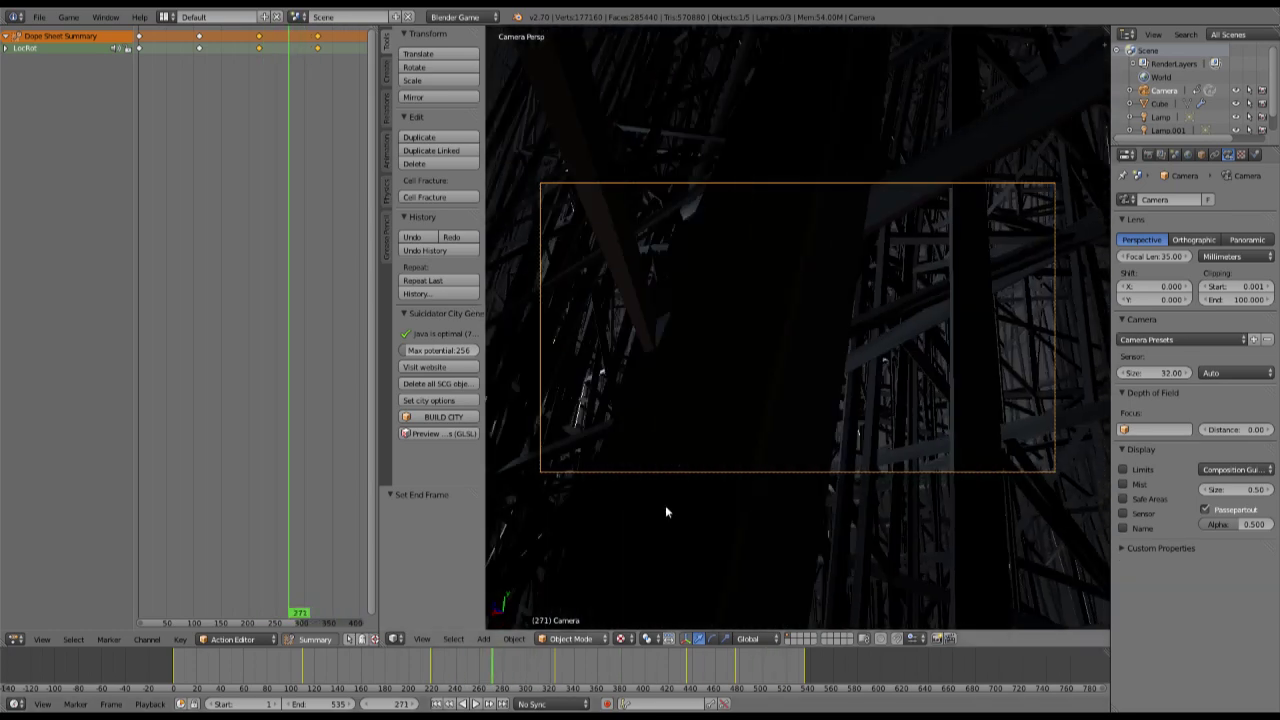
pyautogui.hotkey('shift', 'Left')
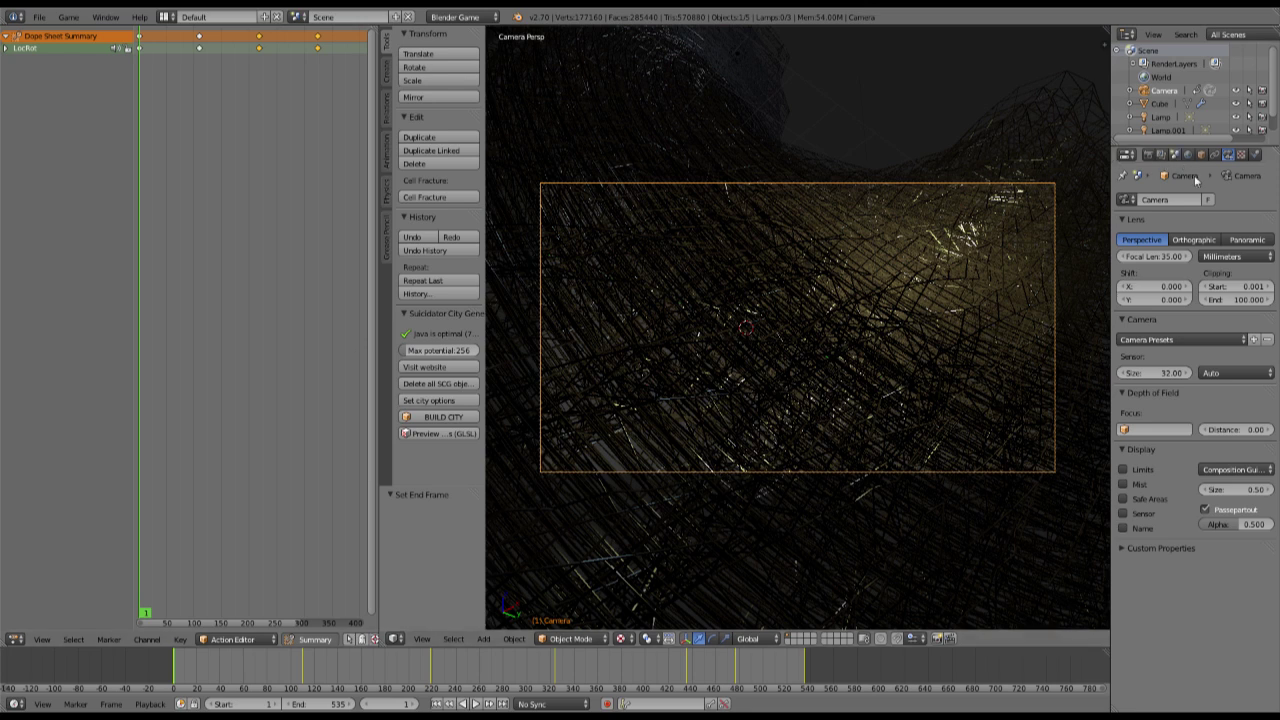
# Set the world's horizon colour to black.
pyautogui.click(1197, 155)
pyautogui.click(1173, 246)
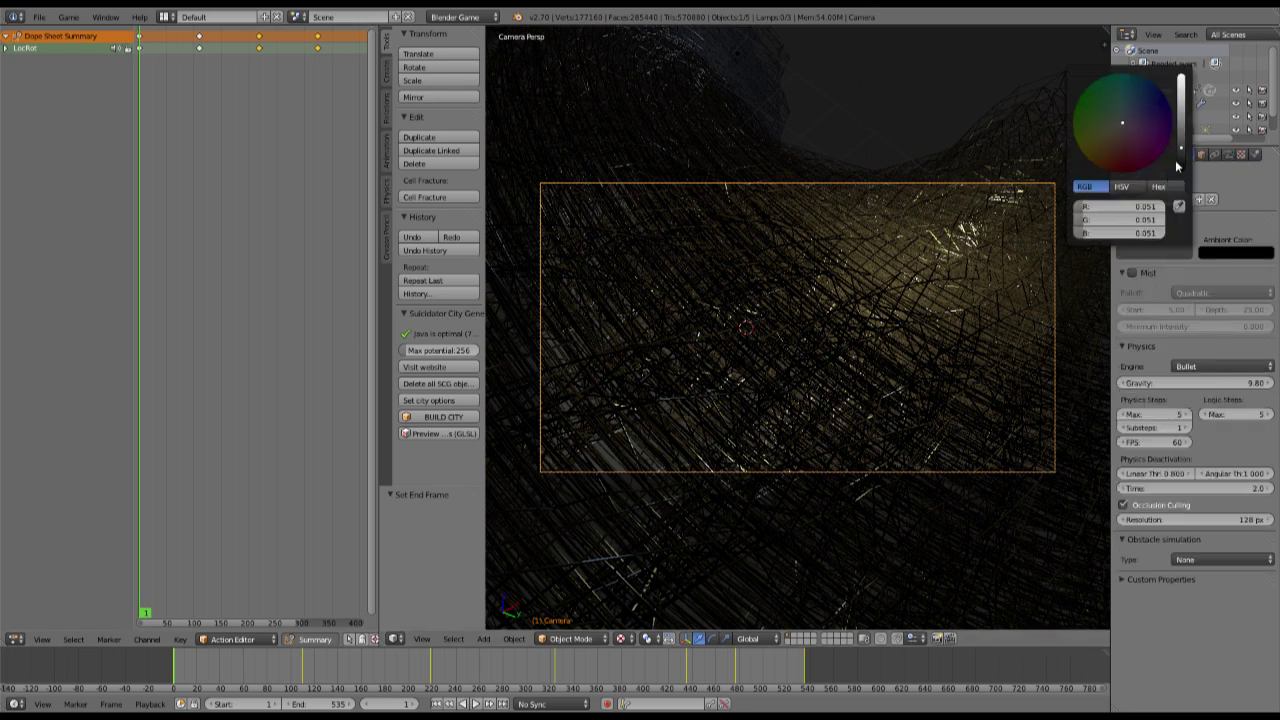
pyautogui.moveTo(1177, 166); pyautogui.dragTo(1180, 178)
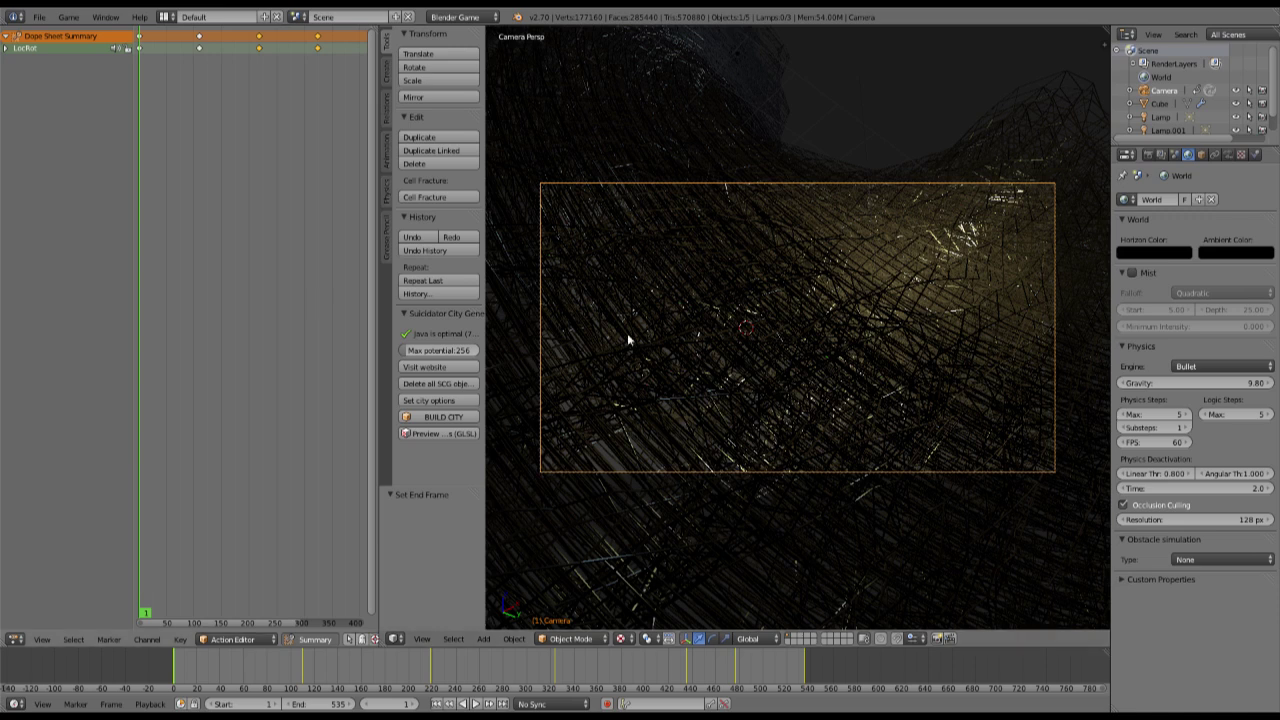
# Switch to the Game Logic layout and add an Always sensor to the camera.
pyautogui.hotkey('ctrl', 'Right')
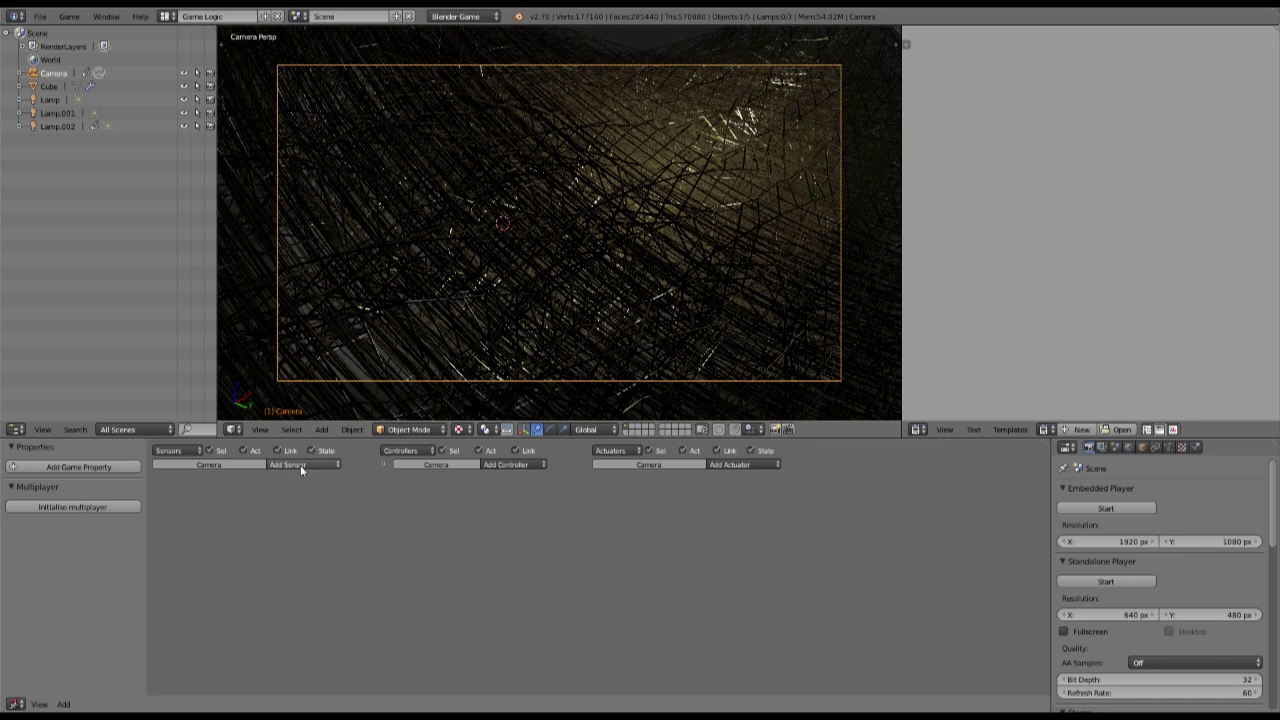
pyautogui.click(300, 467)
pyautogui.click(304, 477)
pyautogui.click(317, 484)
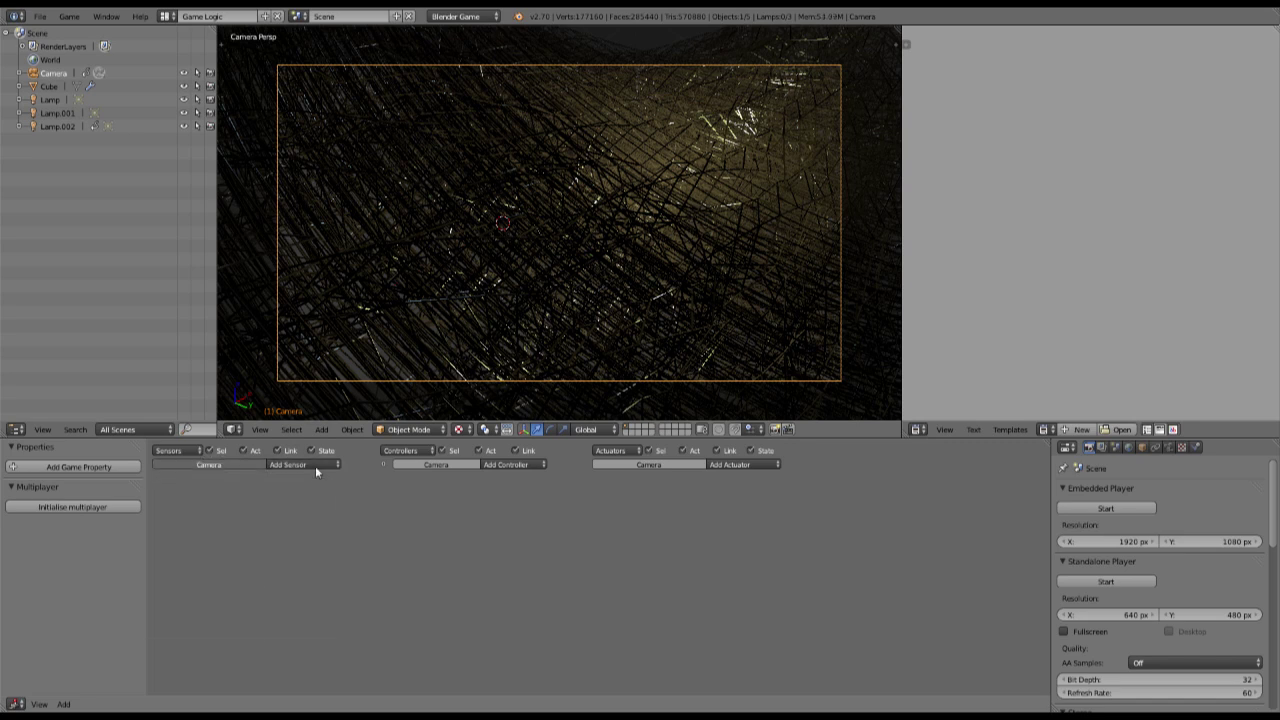
pyautogui.click(312, 466)
pyautogui.click(329, 488)
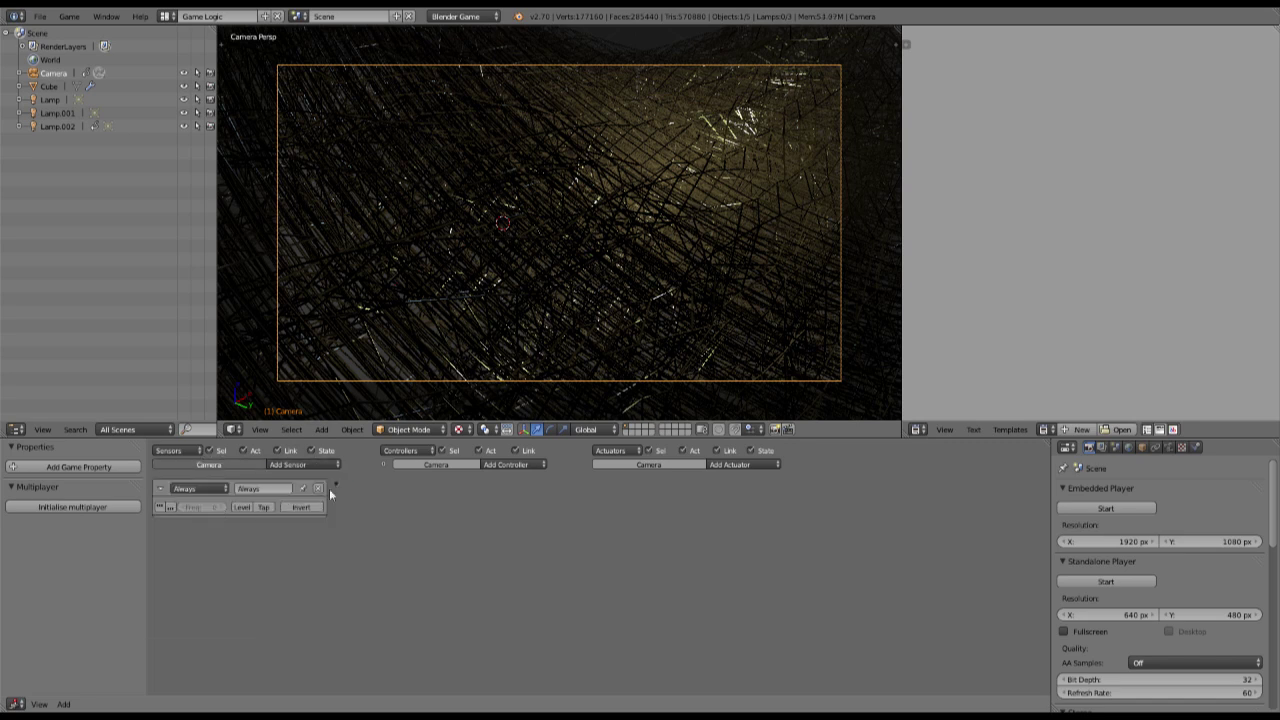
# Add an Action actuator wired to the Always sensor, assign CameraAction, and set its start frame to 1.
pyautogui.click(737, 463)
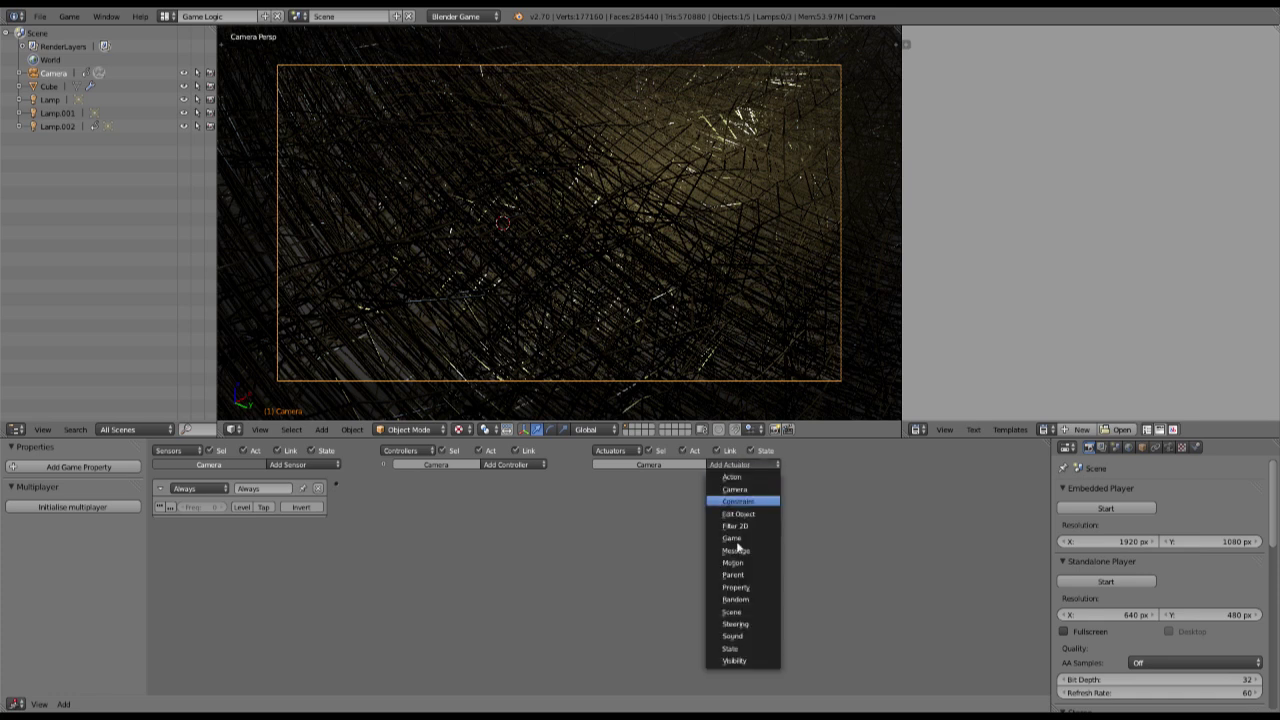
pyautogui.click(737, 478)
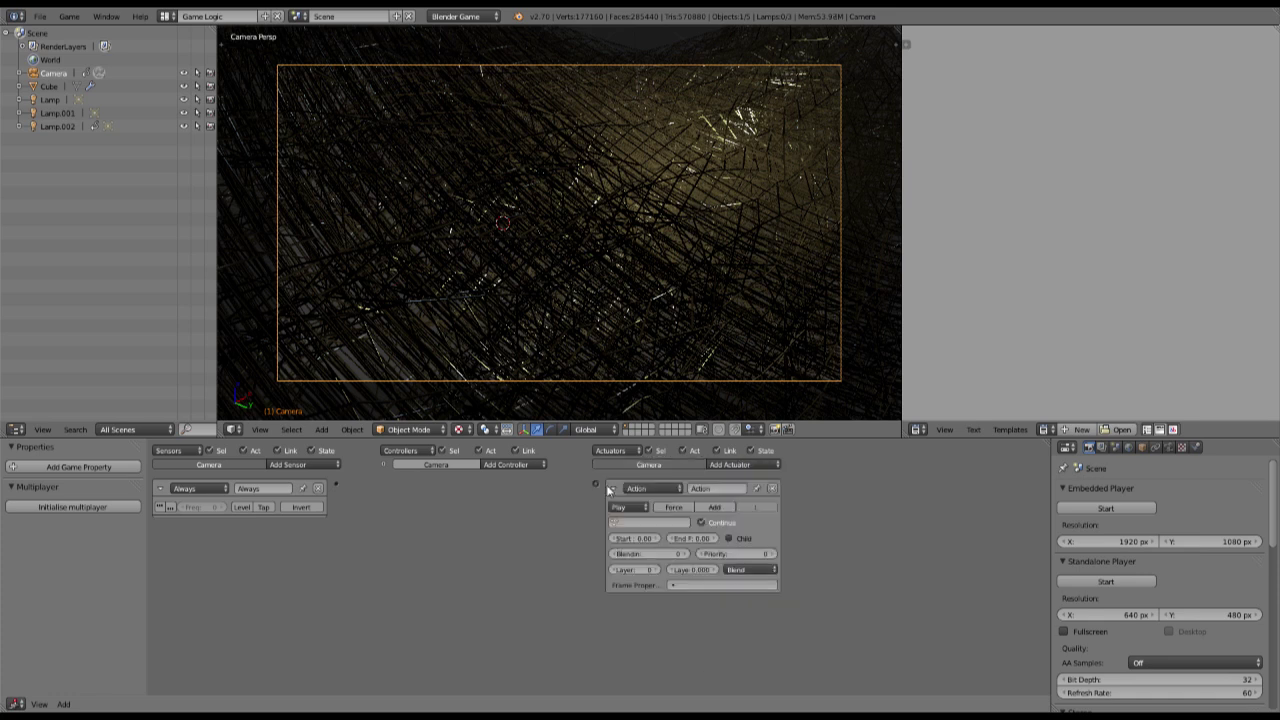
pyautogui.moveTo(302, 470); pyautogui.dragTo(337, 488)
pyautogui.click(648, 525)
pyautogui.click(649, 541)
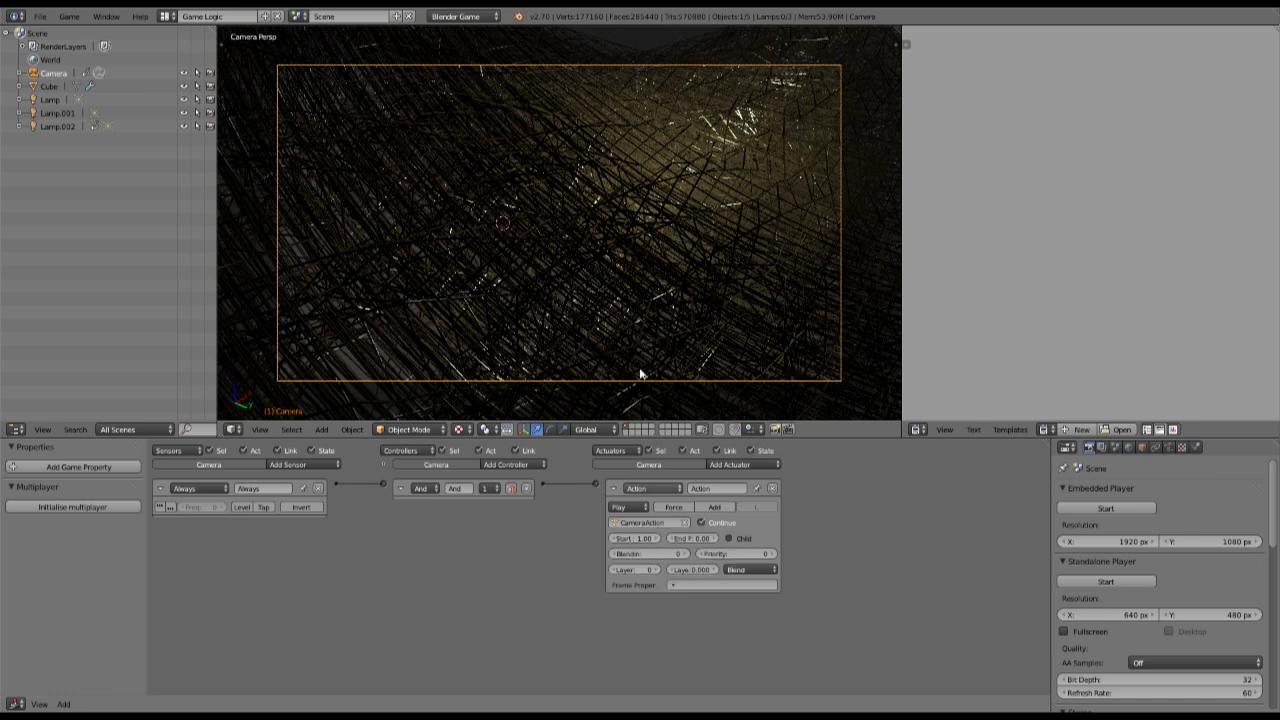
# Set the Action actuator's end frame to 535, return the timeline to frame 1, and collapse the actuator.
pyautogui.hotkey('alt', 'a')
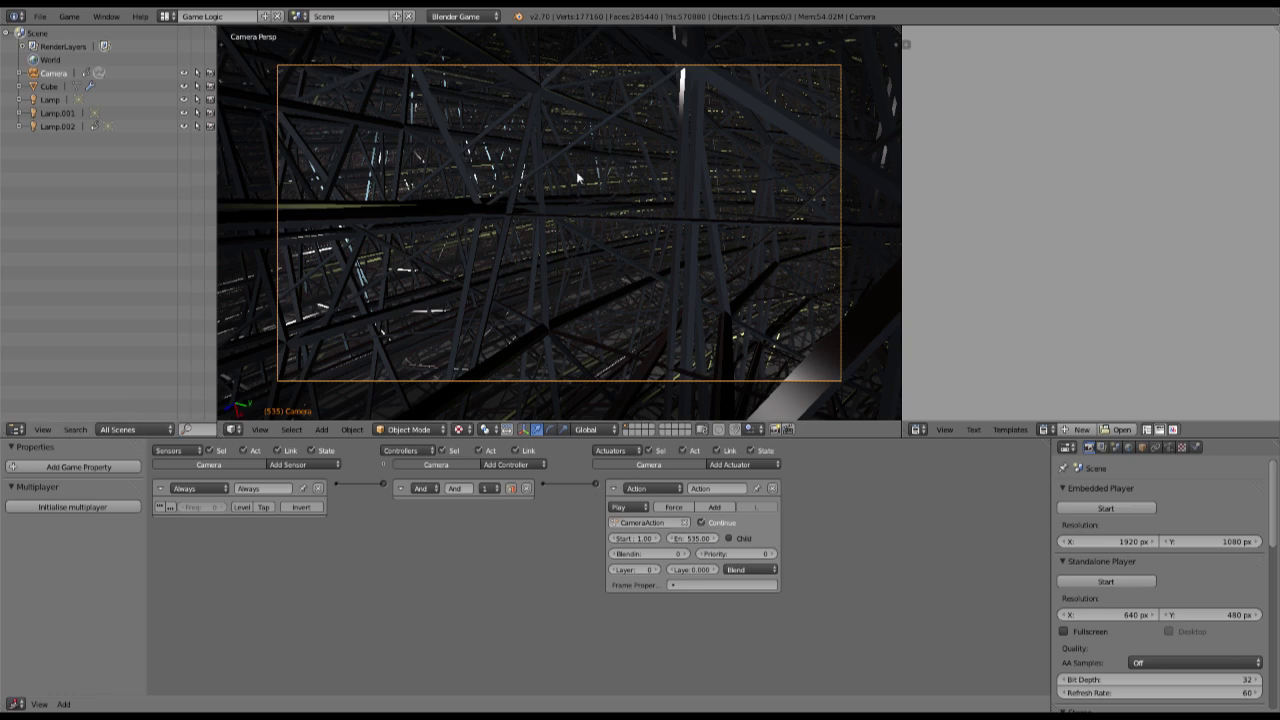
pyautogui.hotkey('shift', 'Left')
pyautogui.click(613, 488)
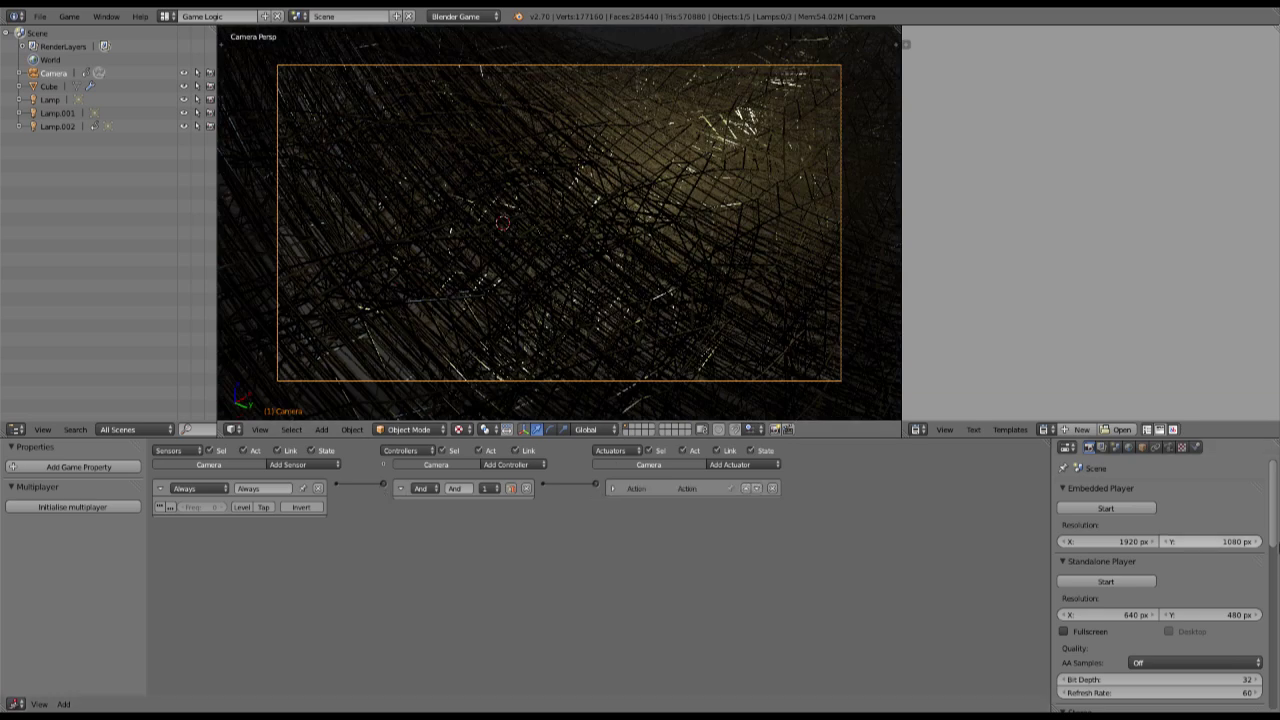
# Edit the embedded player's vertical resolution, then run the camera flight in the maximized game view and stop it.
pyautogui.click(1222, 542)
pyautogui.press('Return')
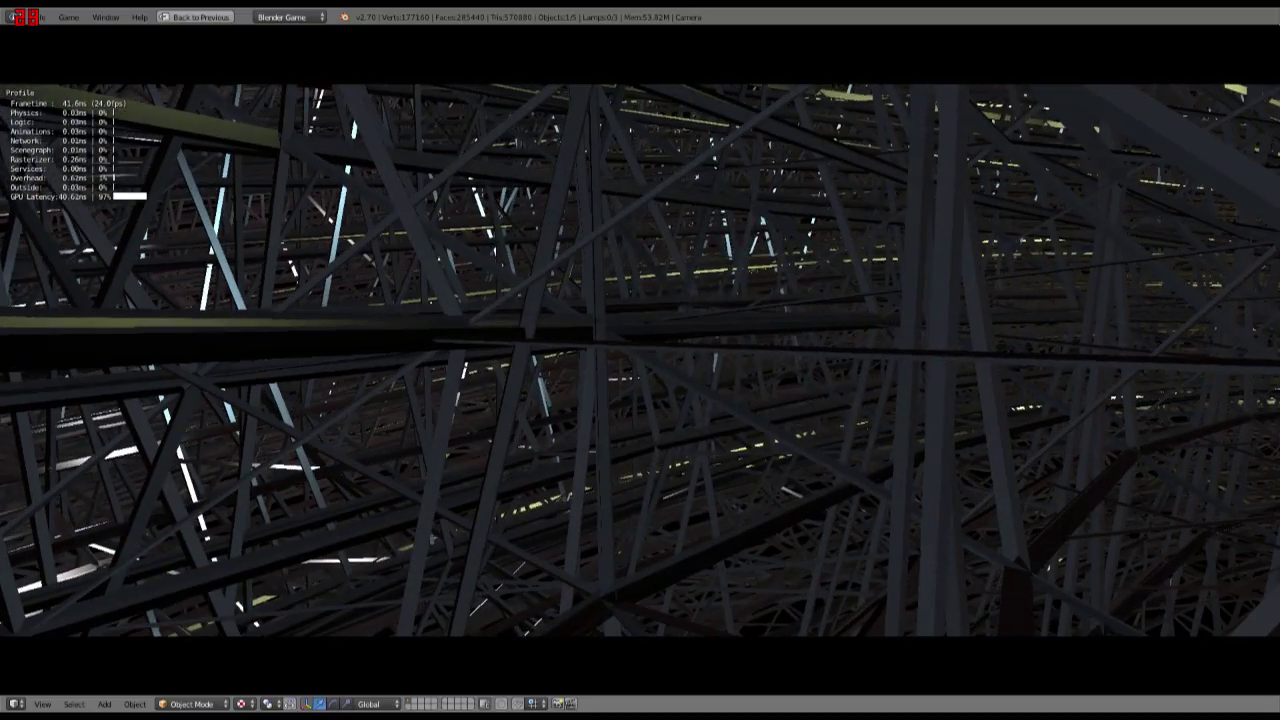
pyautogui.press('Escape')
# Select the wireframe Cube, add a texture to its material, and set the texture type to Image or Movie.
pyautogui.moveTo(557, 441); pyautogui.dragTo(586, 447, button='middle')
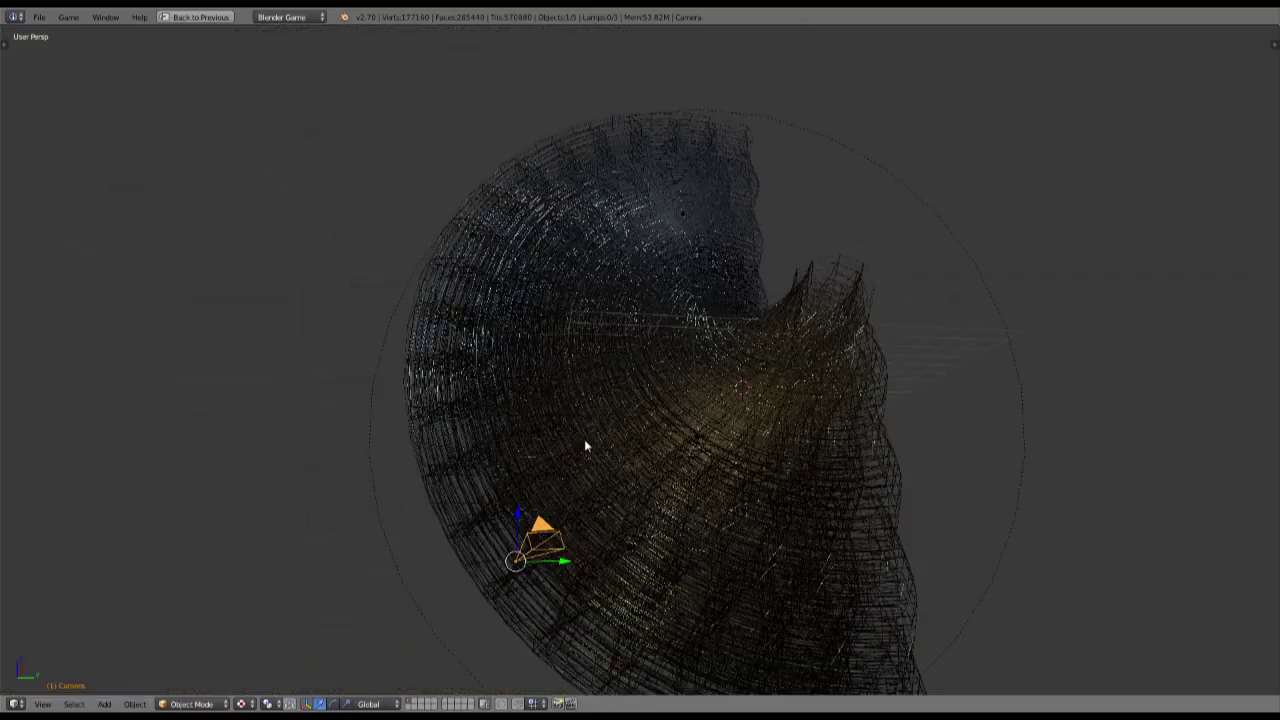
pyautogui.scroll(10, 586, 447)
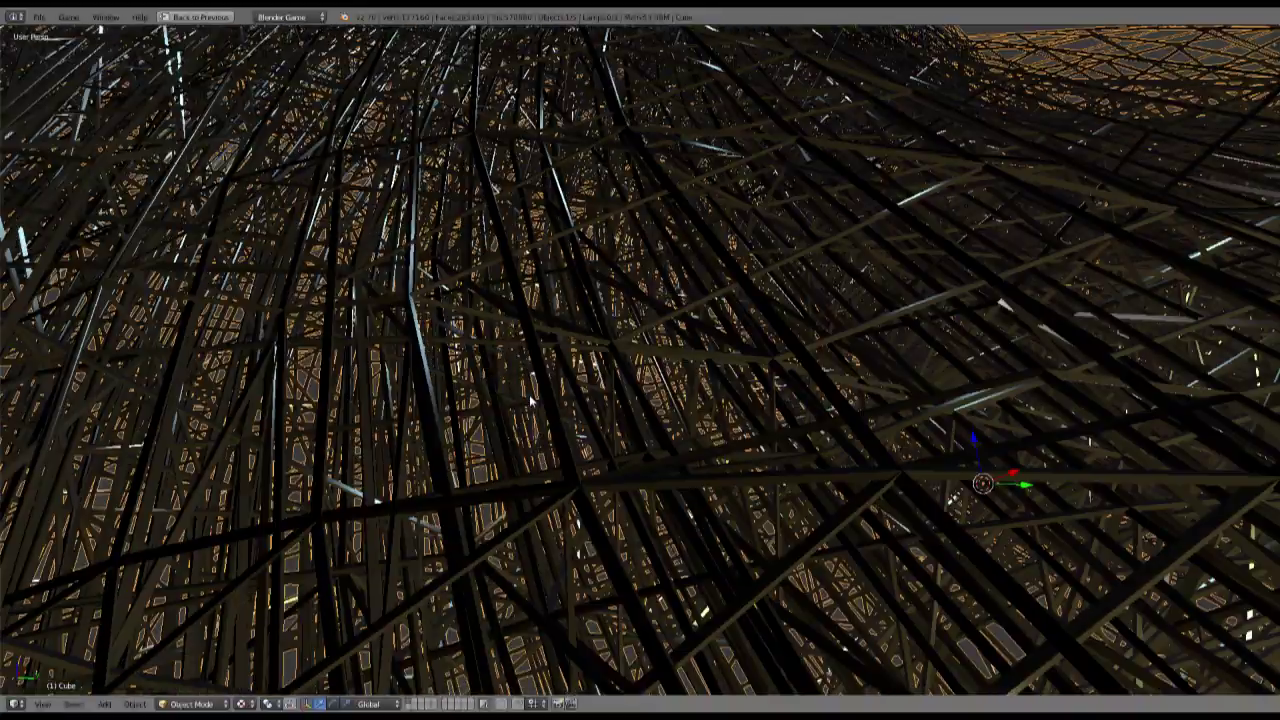
pyautogui.moveTo(531, 401); pyautogui.dragTo(528, 404, button='middle')
pyautogui.hotkey('shift', 'space')
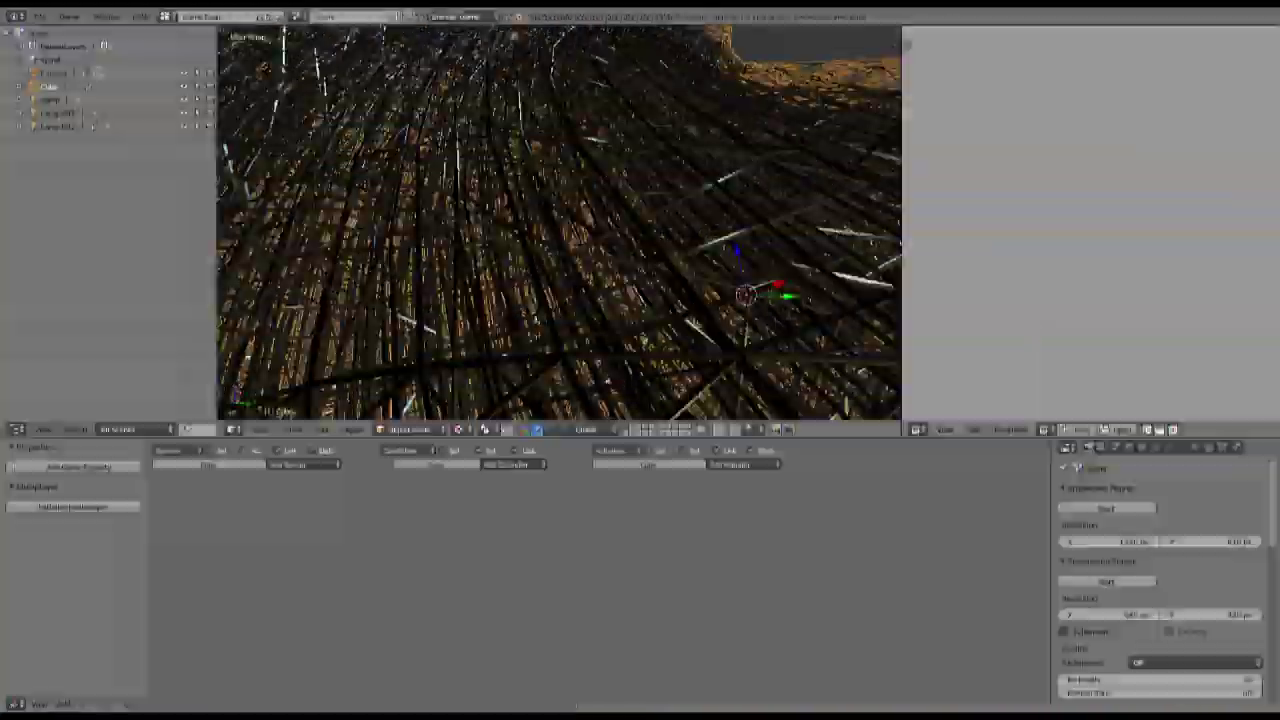
pyautogui.click(1207, 448)
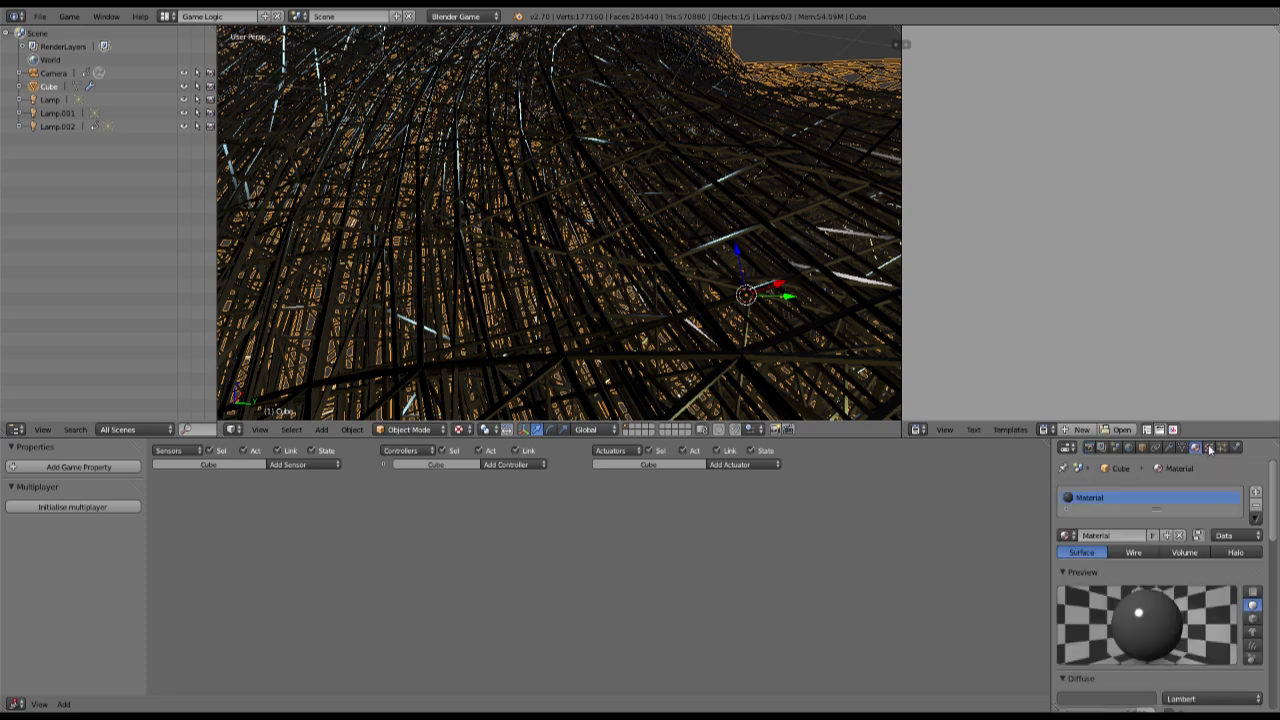
pyautogui.scroll(-2, 1170, 600)
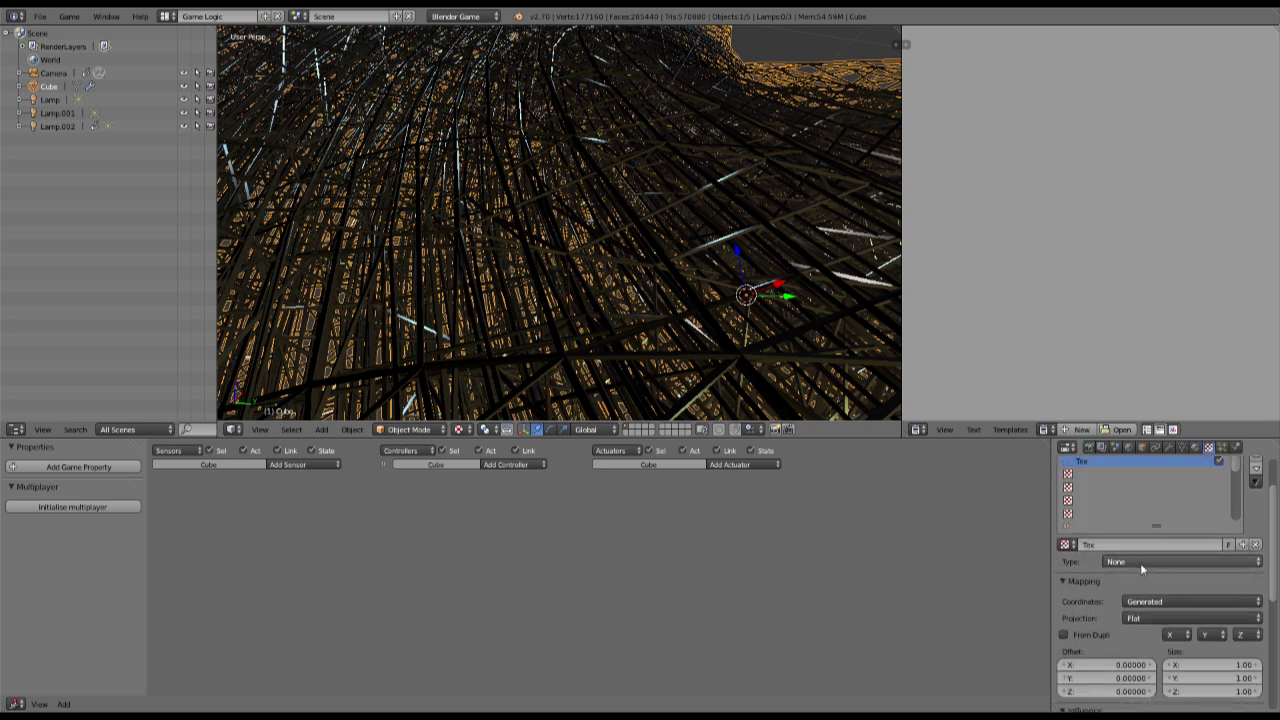
pyautogui.click(1143, 562)
pyautogui.click(1147, 471)
pyautogui.scroll(-4, 1171, 622)
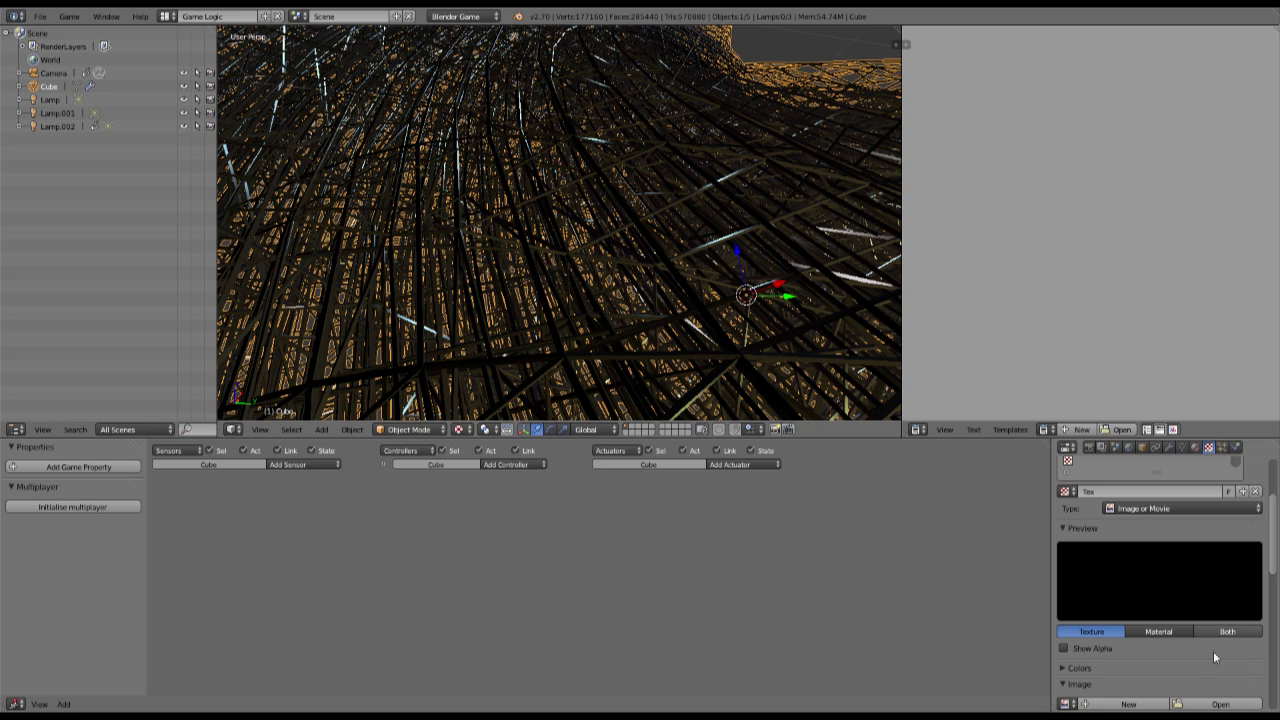
# Load MetalBase0121_9_S.jpg from the recent texture folder as the Cube texture's image.
pyautogui.click(1219, 651)
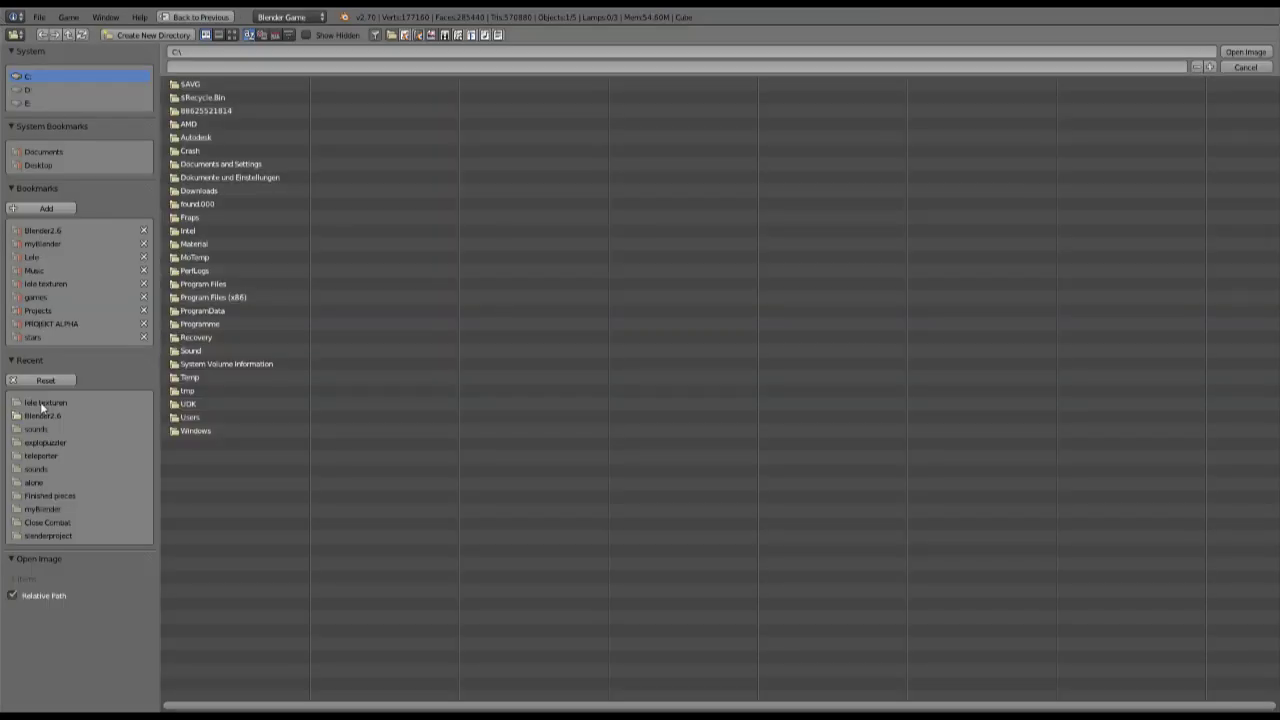
pyautogui.click(44, 403)
pyautogui.click(233, 35)
pyautogui.scroll(-10, 721, 510)
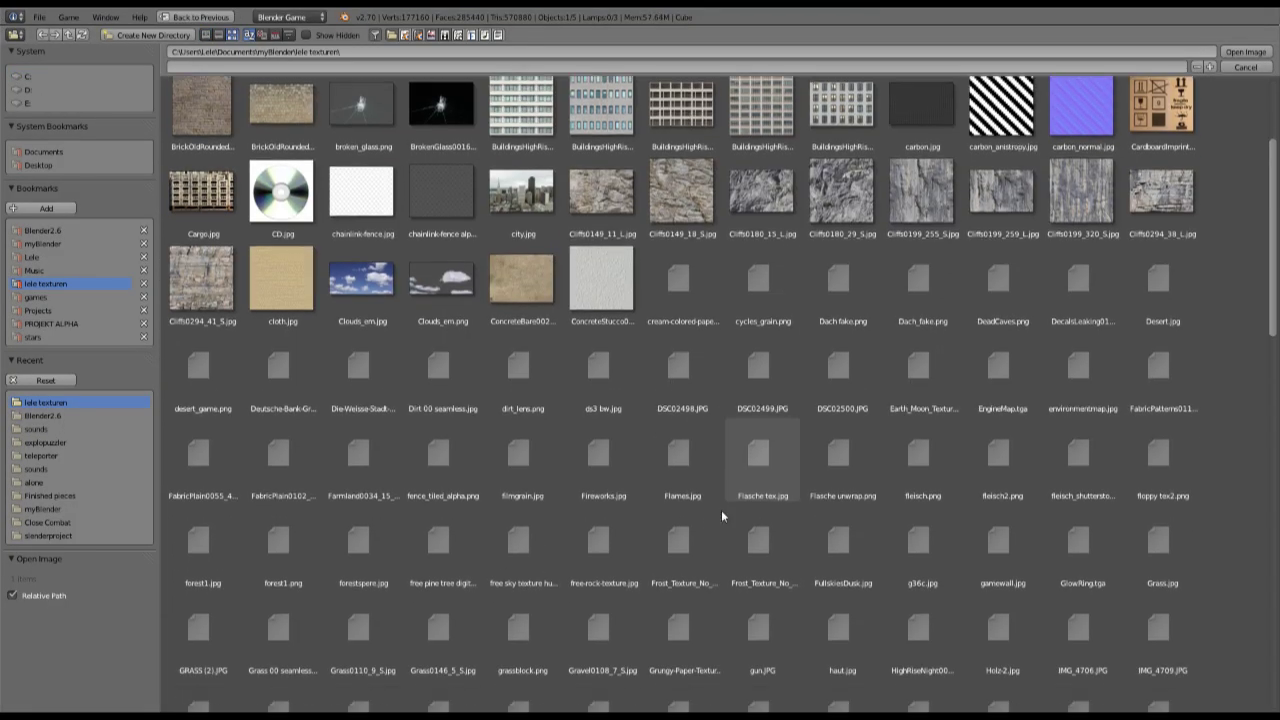
pyautogui.scroll(-5, 721, 510)
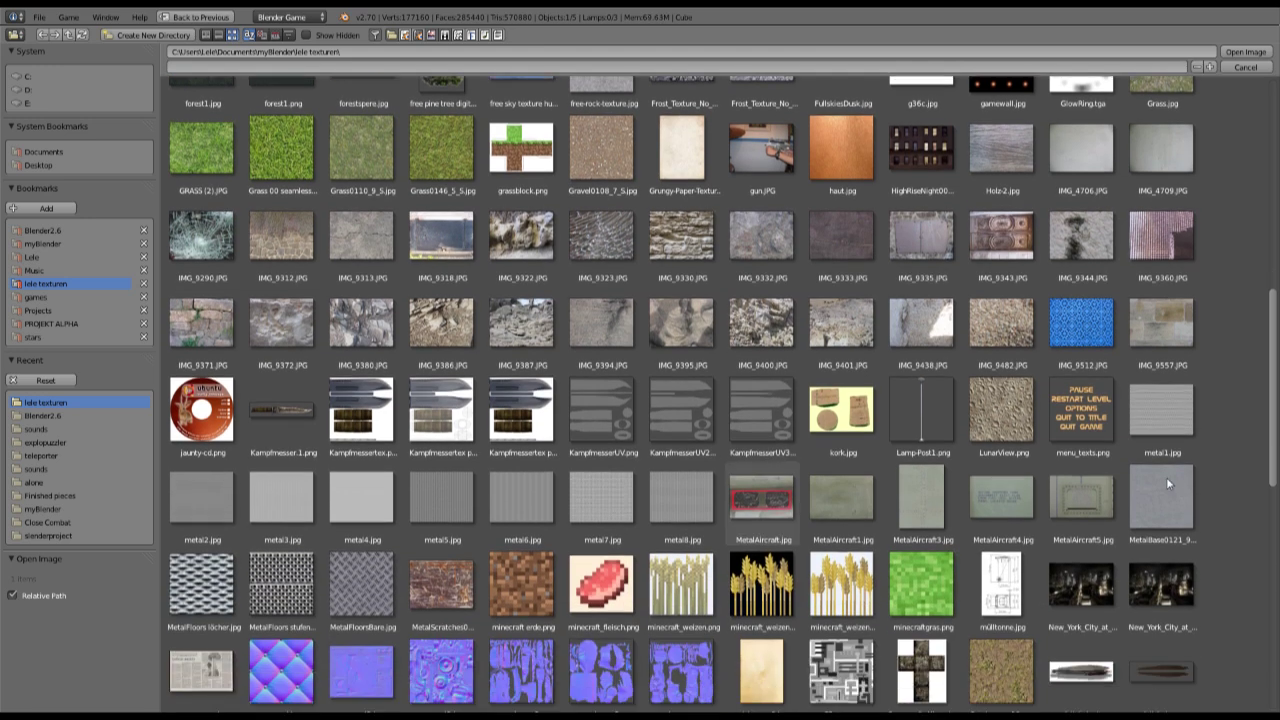
pyautogui.doubleClick(1158, 509)
pyautogui.scroll(6, 556, 334)
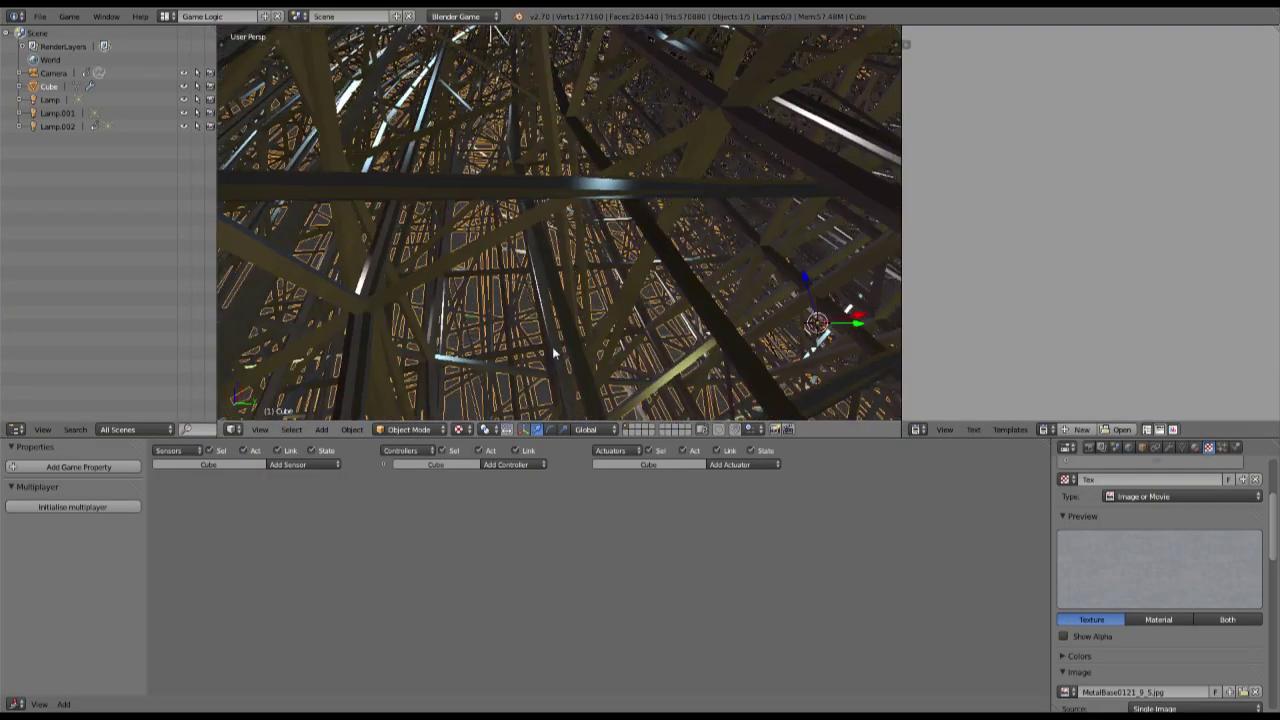
# Set the metal texture's mapping coordinates to Global.
pyautogui.scroll(-12, 1159, 620)
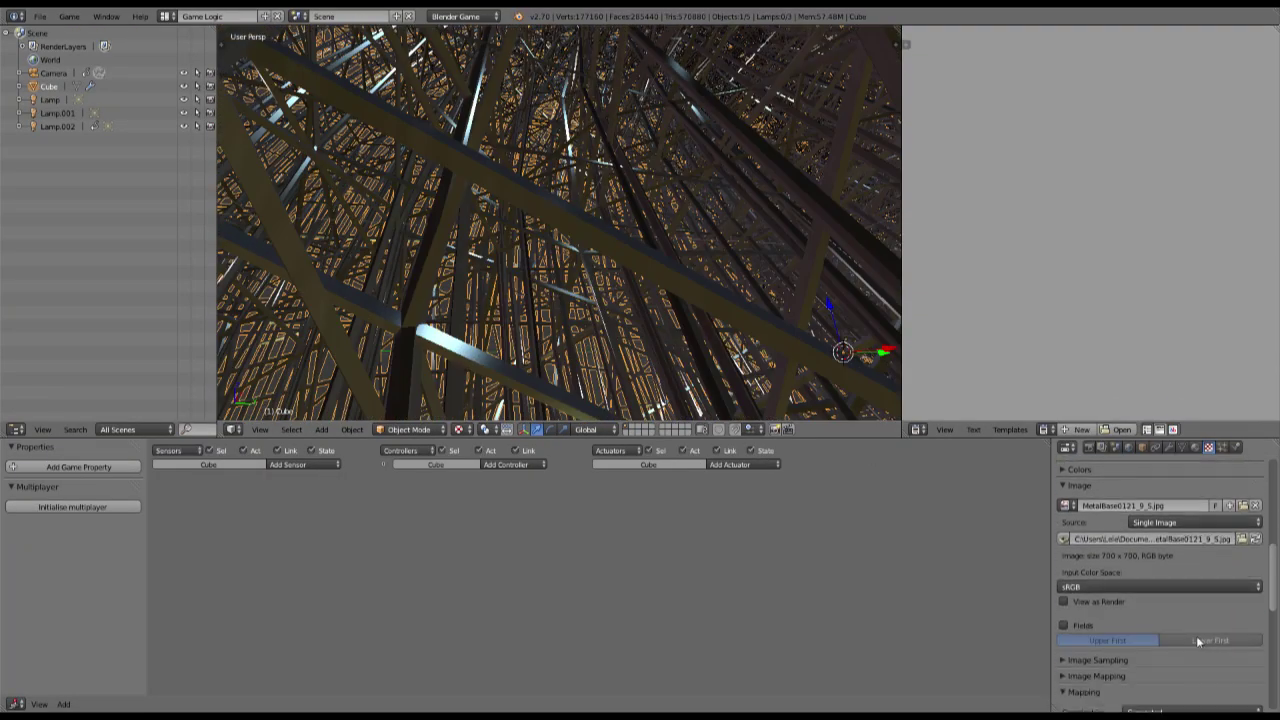
pyautogui.click(1160, 605)
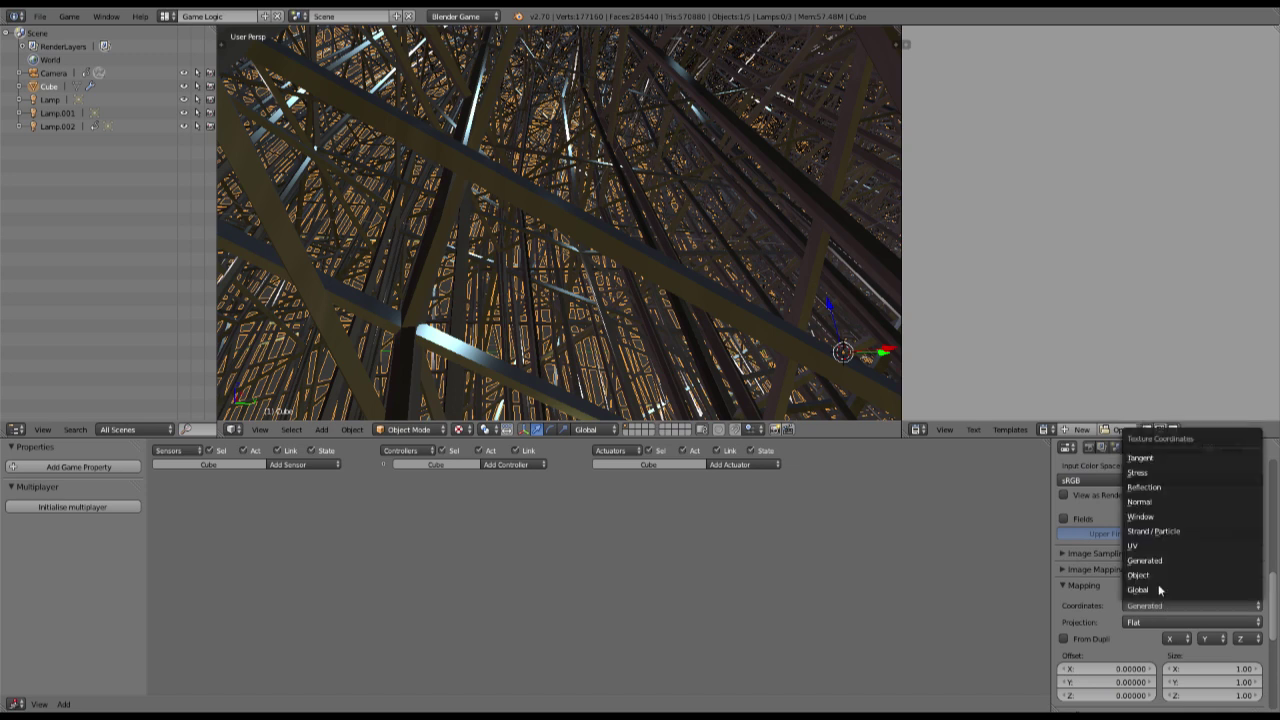
pyautogui.click(1158, 584)
pyautogui.click(1155, 605)
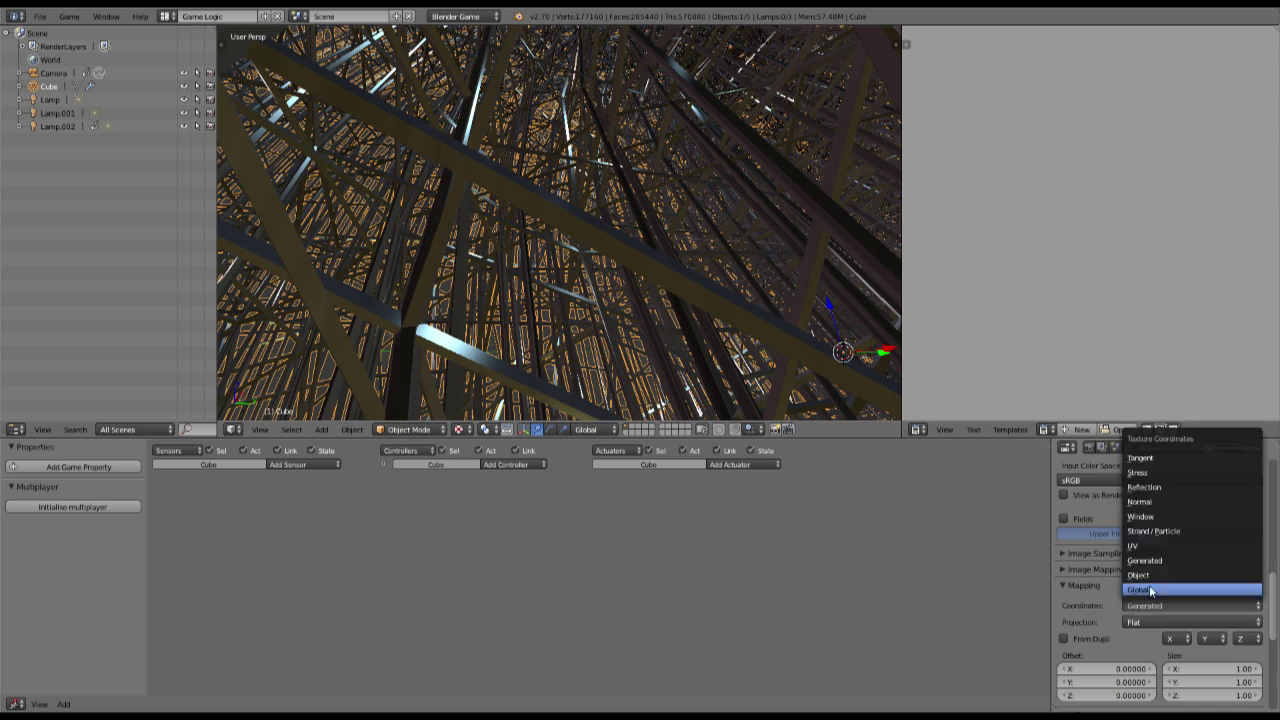
pyautogui.click(1149, 585)
pyautogui.scroll(-2, 1207, 645)
pyautogui.scroll(-1, 1207, 645)
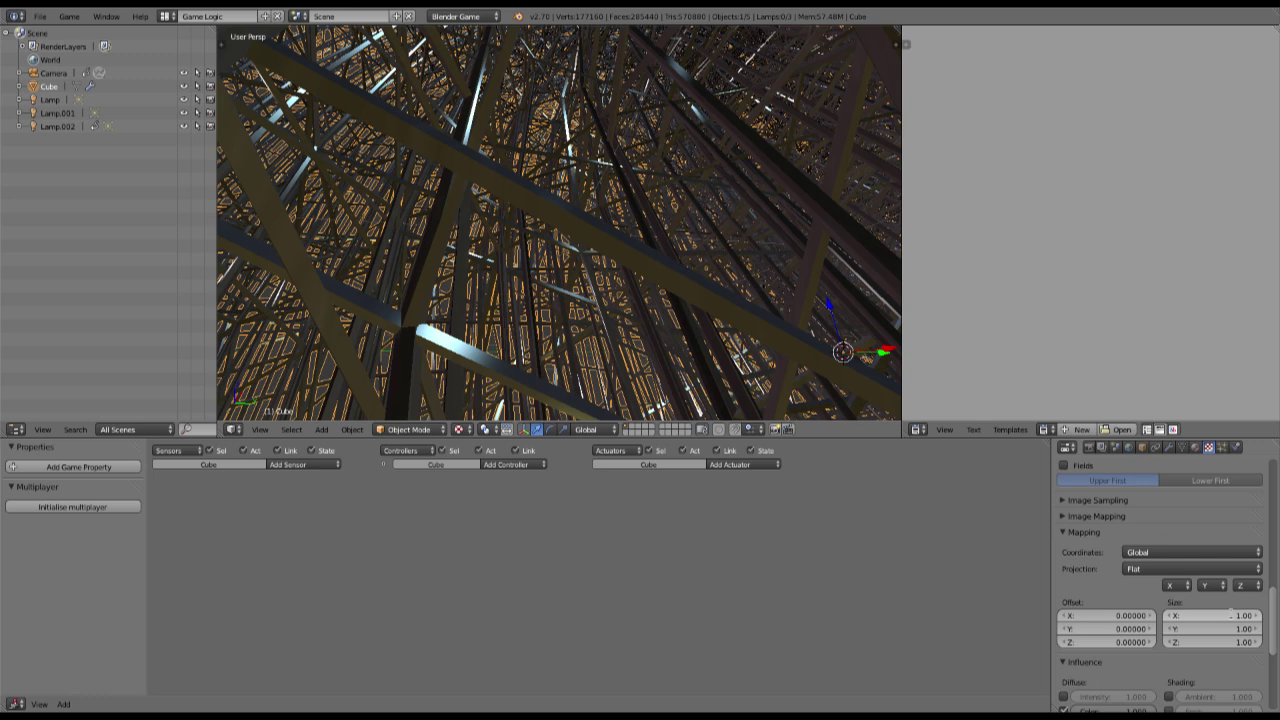
# Set the texture mapping size to 5 on the X, Y and Z axes.
pyautogui.click(1230, 614)
pyautogui.write('5')
pyautogui.press('Tab')
pyautogui.write('5')
pyautogui.press('Return')
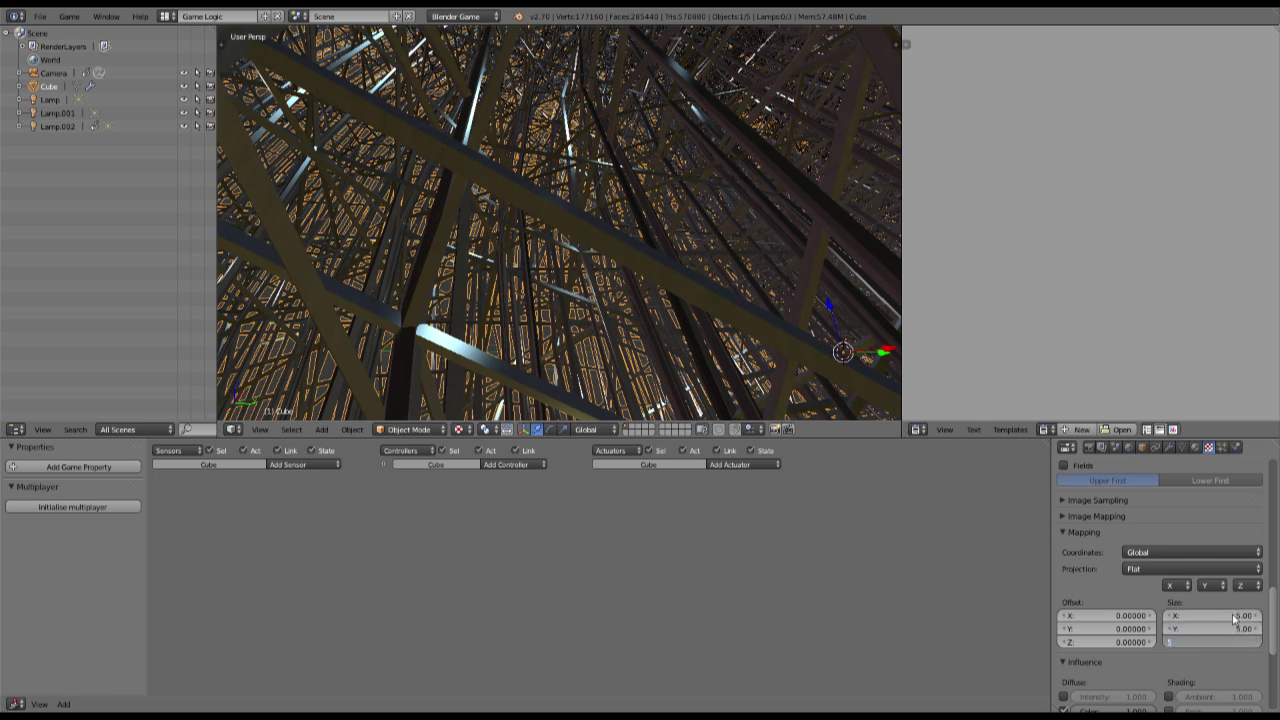
# Set the texture's blend type to Multiply, enable its Normal influence, and inspect the surface in the maximized 3D view.
pyautogui.scroll(-6, 1209, 619)
pyautogui.click(1110, 637)
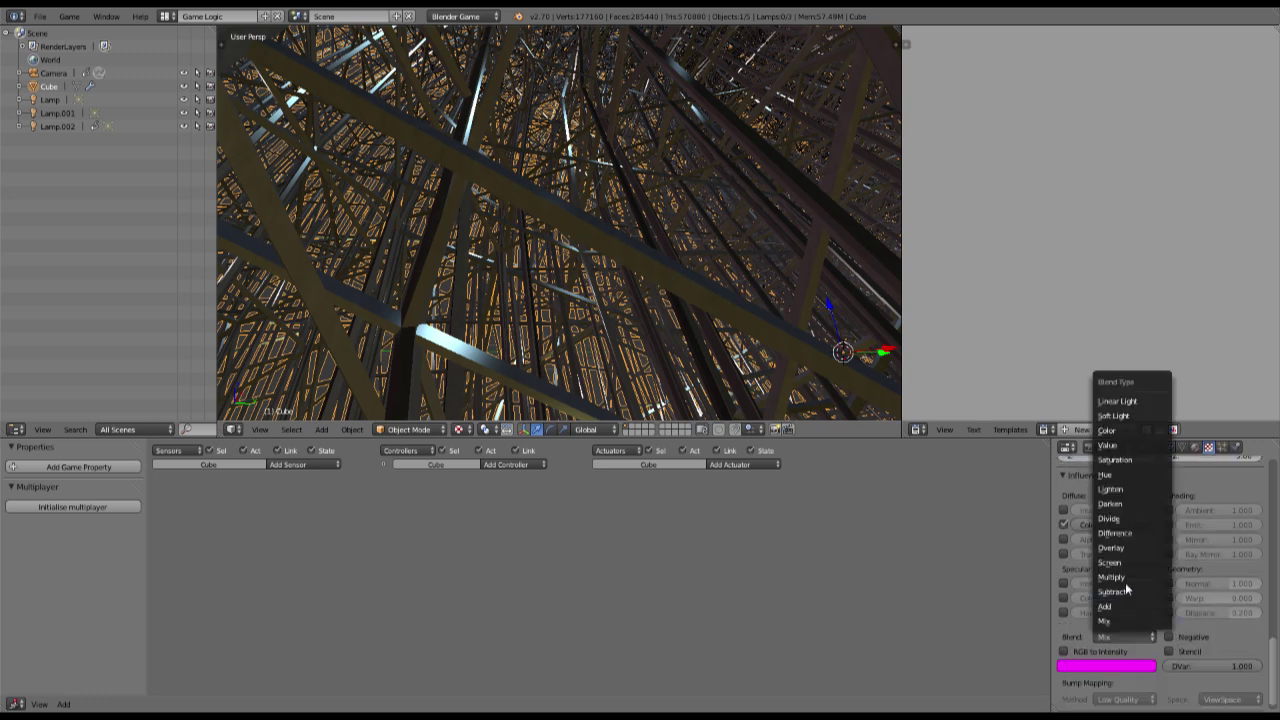
pyautogui.click(1112, 578)
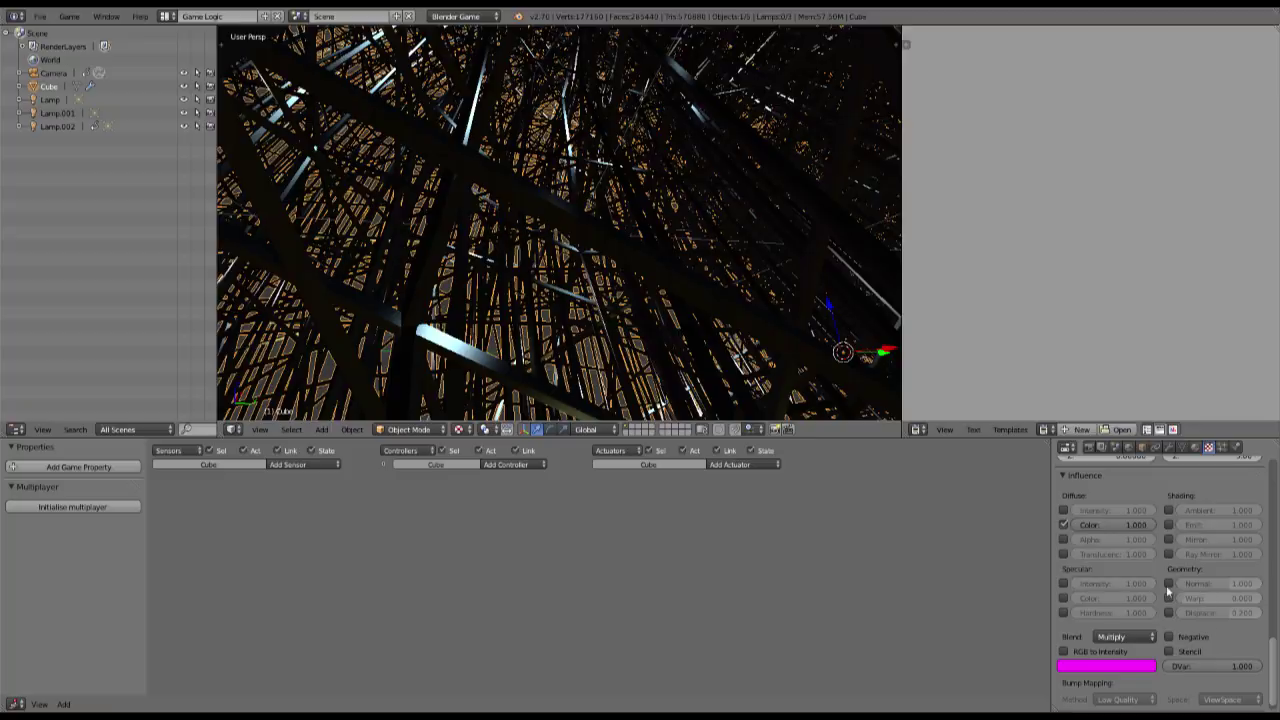
pyautogui.scroll(-6, 609, 286)
pyautogui.hotkey('ctrl', 'Up')
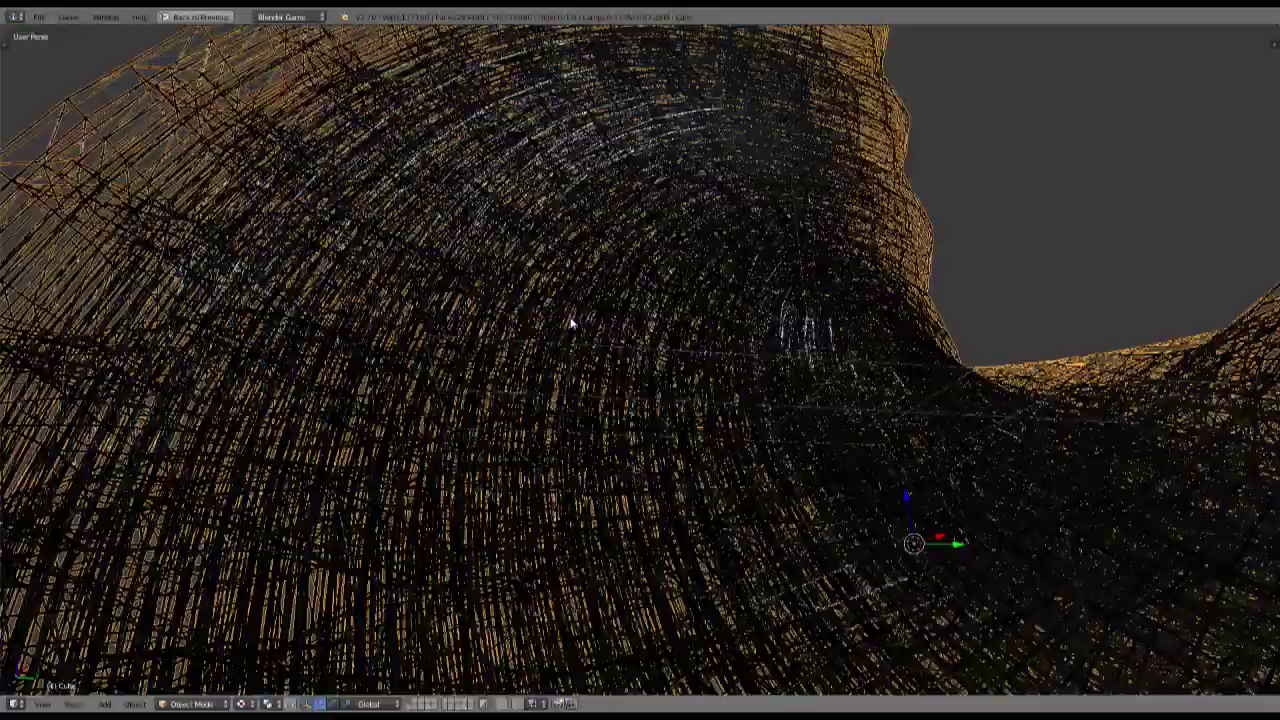
pyautogui.scroll(6, 572, 325)
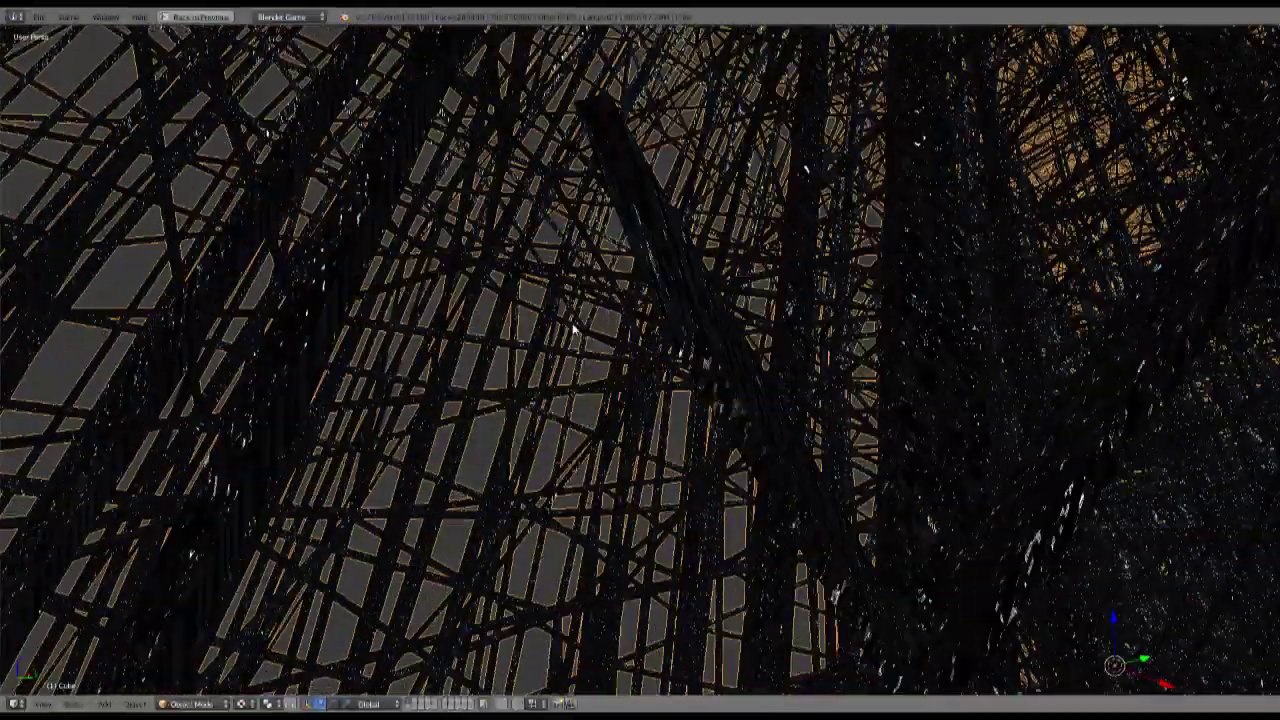
pyautogui.hotkey('ctrl', 'Up')
# Set the bump mapping space to TextureSpace, edit the Normal influence amount, and test the camera flight in the maximized game view.
pyautogui.scroll(-1, 1258, 666)
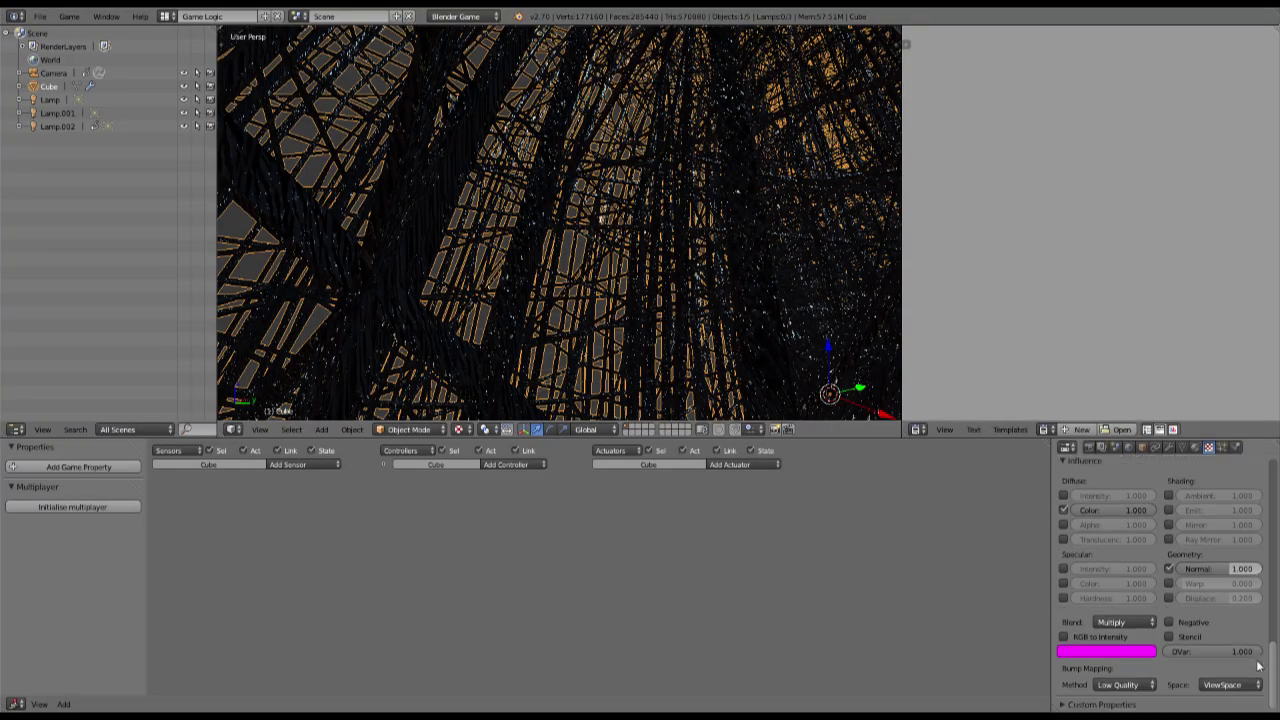
pyautogui.click(1212, 684)
pyautogui.click(1210, 640)
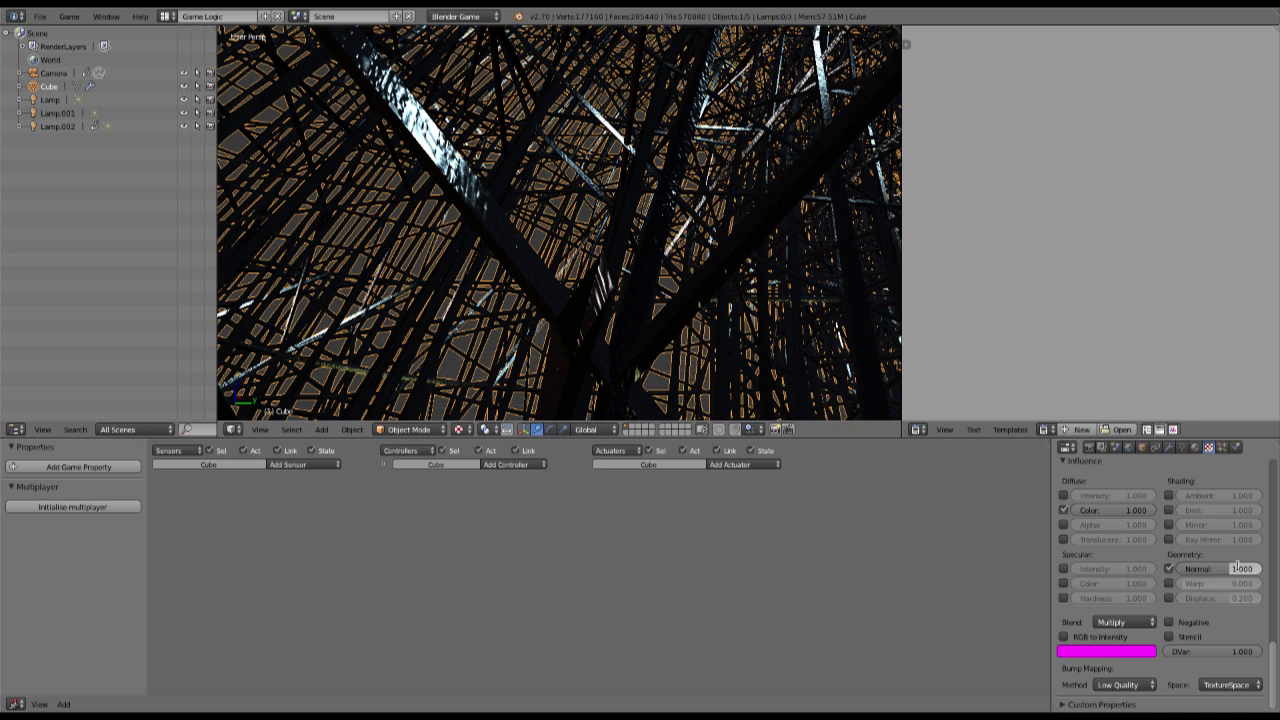
pyautogui.press('Return')
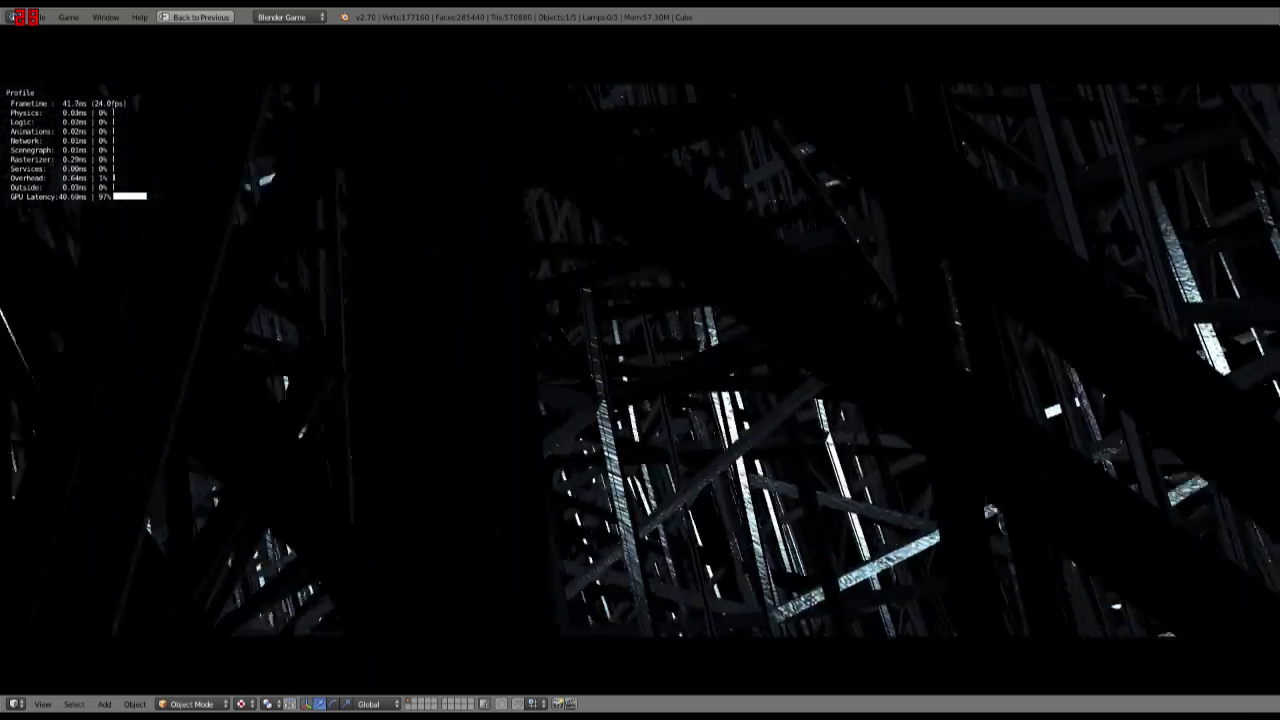
pyautogui.press('Escape')
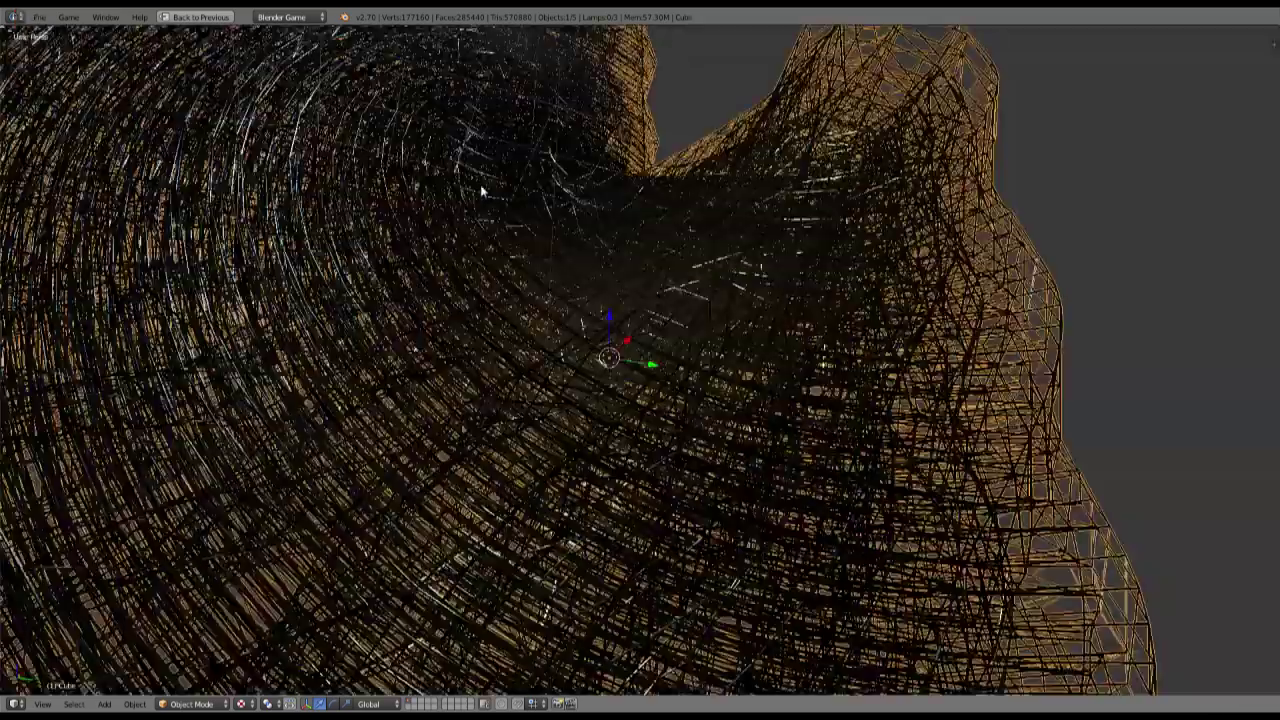
# Duplicate a lamp and place the copy outside the wireframe shape, beside its upper end.
pyautogui.scroll(-5, 480, 190)
pyautogui.moveTo(490, 200); pyautogui.dragTo(658, 373, button='middle')
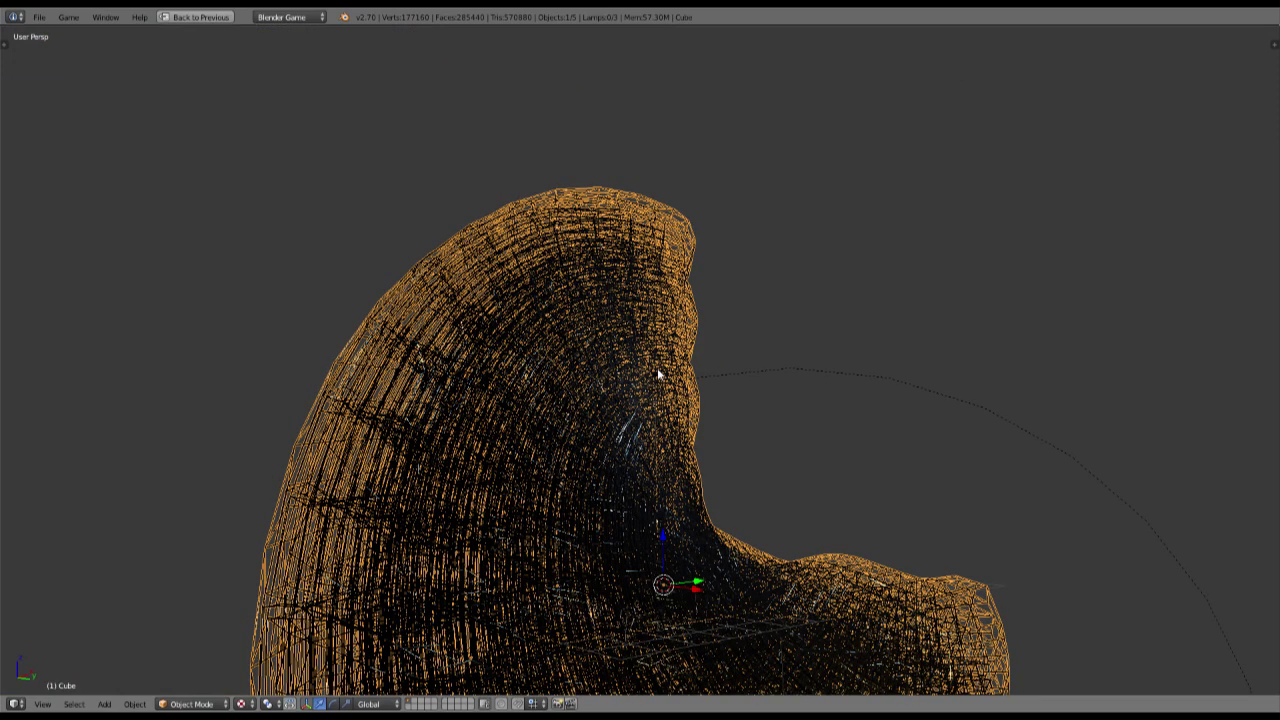
pyautogui.rightClick(658, 373)
pyautogui.moveTo(658, 373); pyautogui.dragTo(685, 468, button='middle')
pyautogui.hotkey('shift', 'd')
pyautogui.click(852, 306)
pyautogui.press('g')
pyautogui.click(864, 297)
pyautogui.hotkey('ctrl', 'Up')
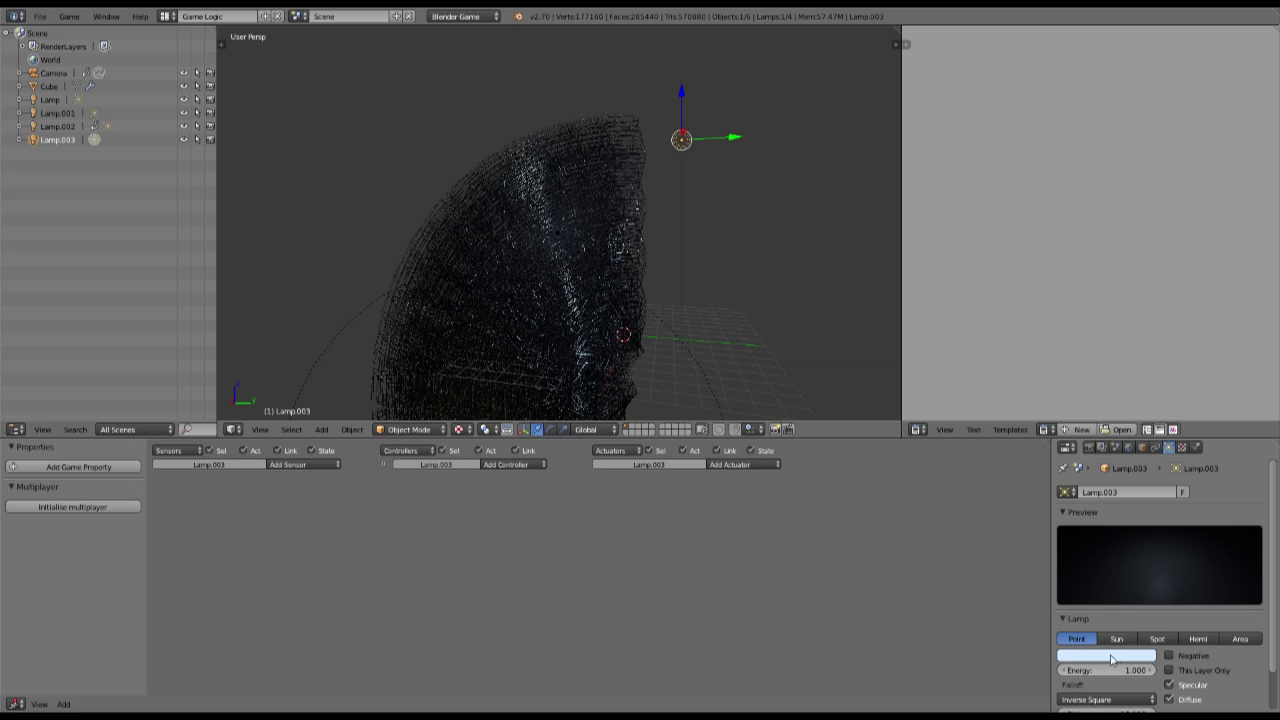
# Change the duplicated lamp's colour to pale yellow.
pyautogui.click(1111, 657)
pyautogui.click(1054, 523)
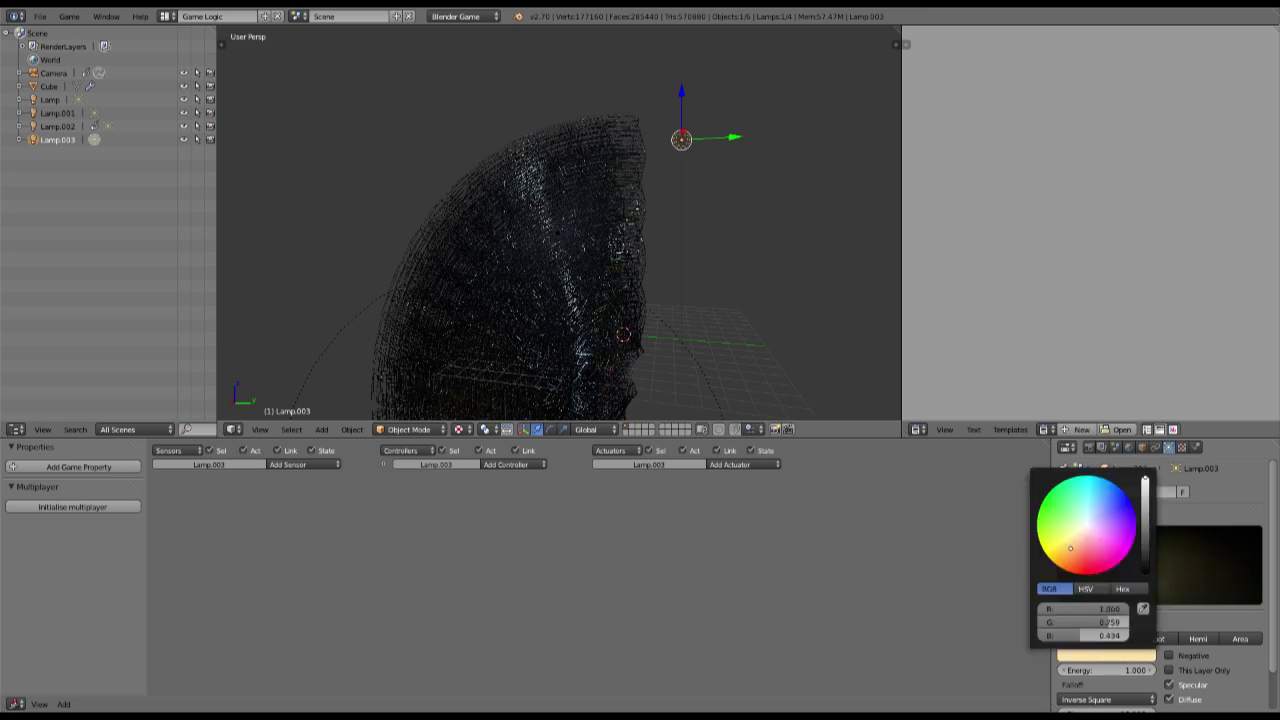
pyautogui.scroll(6, 454, 200)
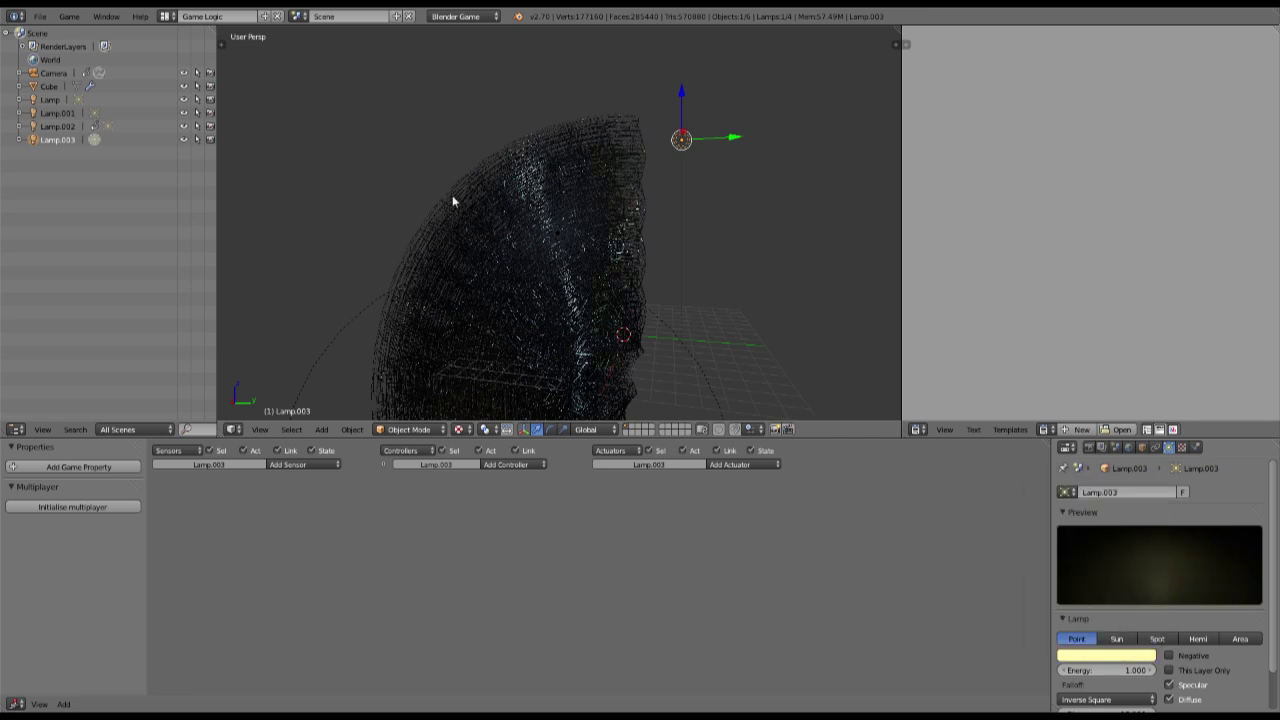
# Reposition the yellow lamp near the shape's upper rim, deselect everything, and check the lighting through the camera.
pyautogui.press('g')
pyautogui.click(681, 259)
pyautogui.moveTo(681, 259); pyautogui.dragTo(723, 172, button='middle')
pyautogui.press('g')
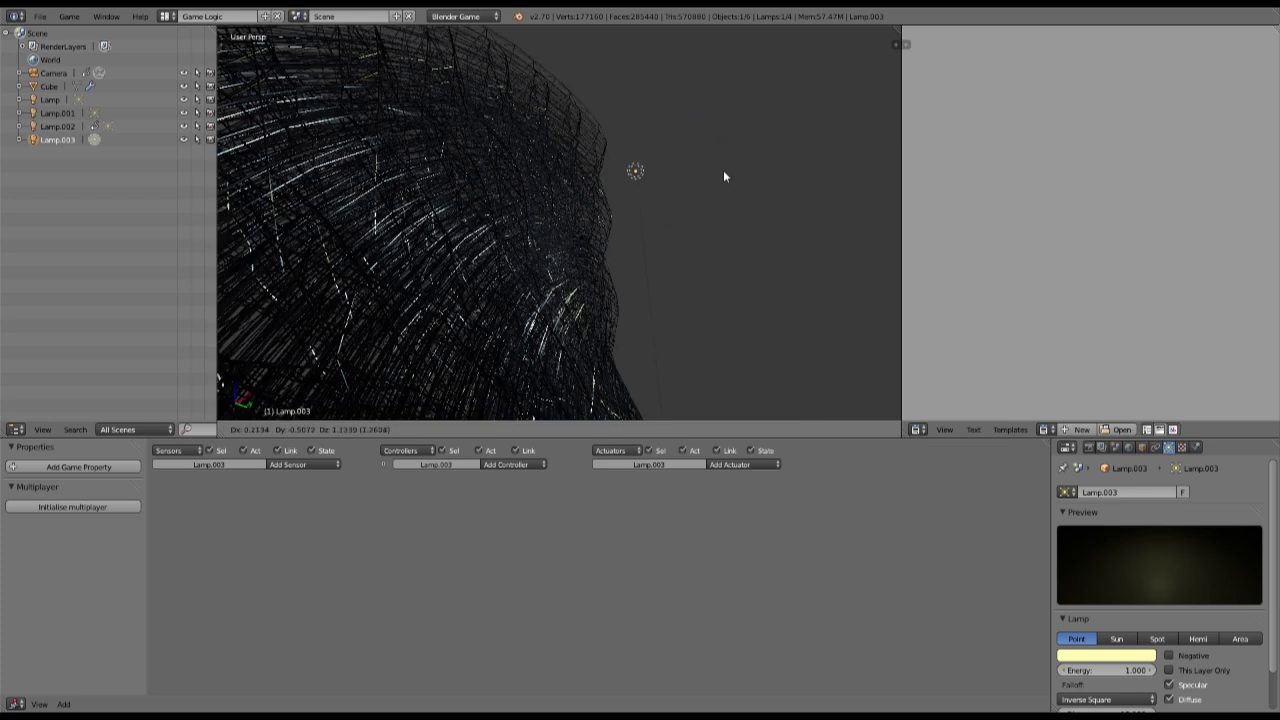
pyautogui.click(737, 183)
pyautogui.scroll(-1, 598, 296)
pyautogui.moveTo(598, 296); pyautogui.dragTo(592, 250, button='middle')
pyautogui.scroll(-4, 594, 298)
pyautogui.press('a')
pyautogui.scroll(5, 592, 250)
pyautogui.press('KP_0')
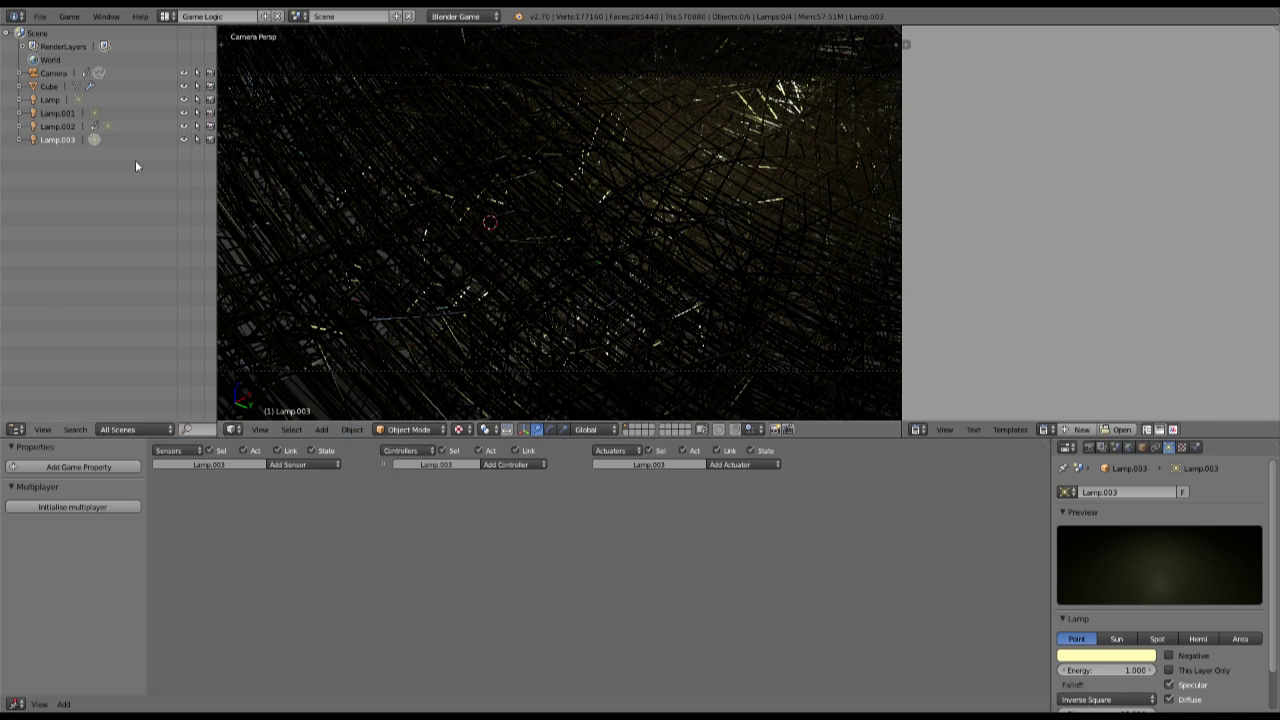
# Paste the copied controller object into the scene and review its bloom, film grain and filter_dof 2D filter actuators.
pyautogui.moveTo(463, 86); pyautogui.dragTo(439, 240, button='middle')
pyautogui.hotkey('ctrl', 'v')
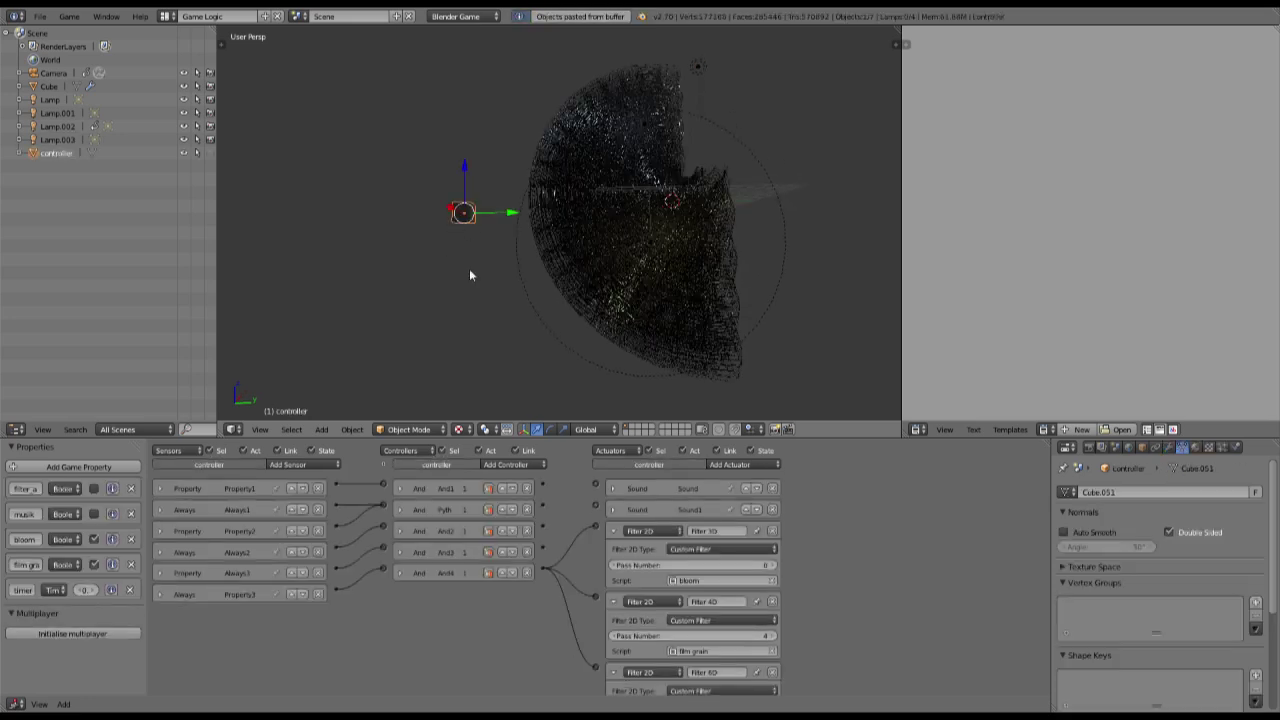
pyautogui.scroll(3, 629, 563)
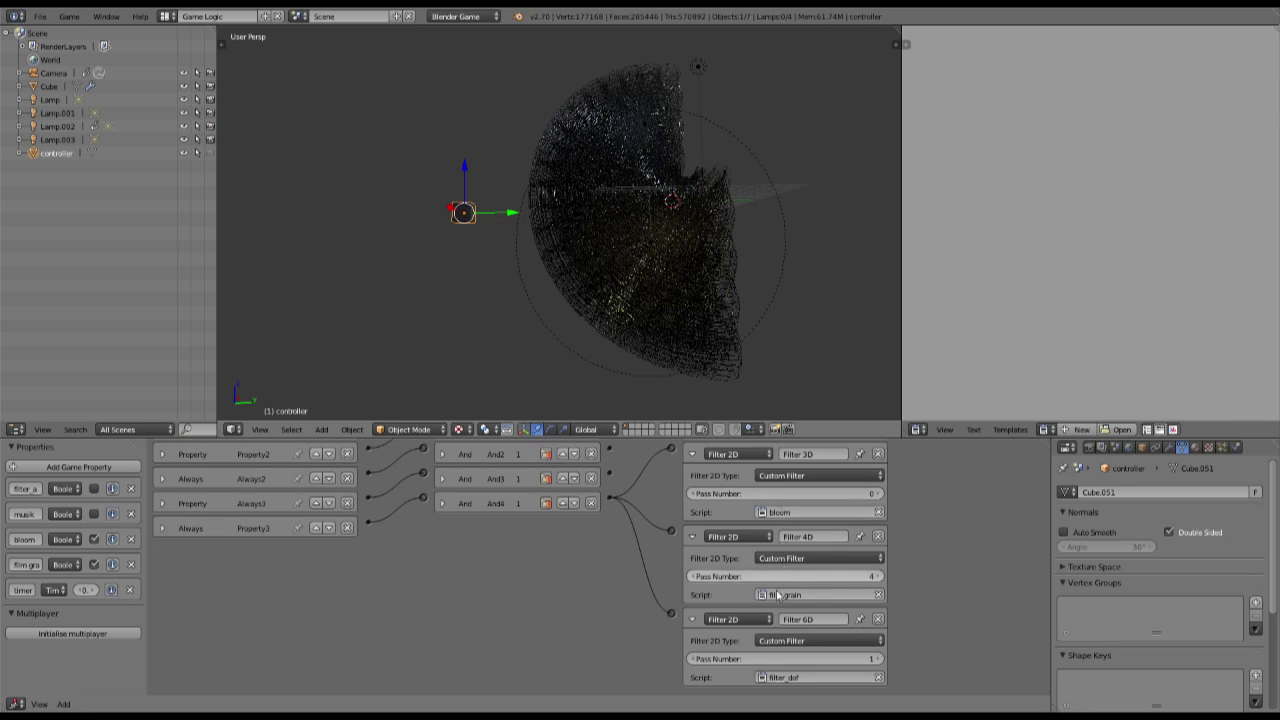
pyautogui.moveTo(672, 220); pyautogui.dragTo(603, 248, button='middle')
pyautogui.scroll(3, 606, 213)
pyautogui.scroll(2, 603, 248)
# Run the camera flight with the 2D filters from the maximized camera view and stop it.
pyautogui.press('KP_0')
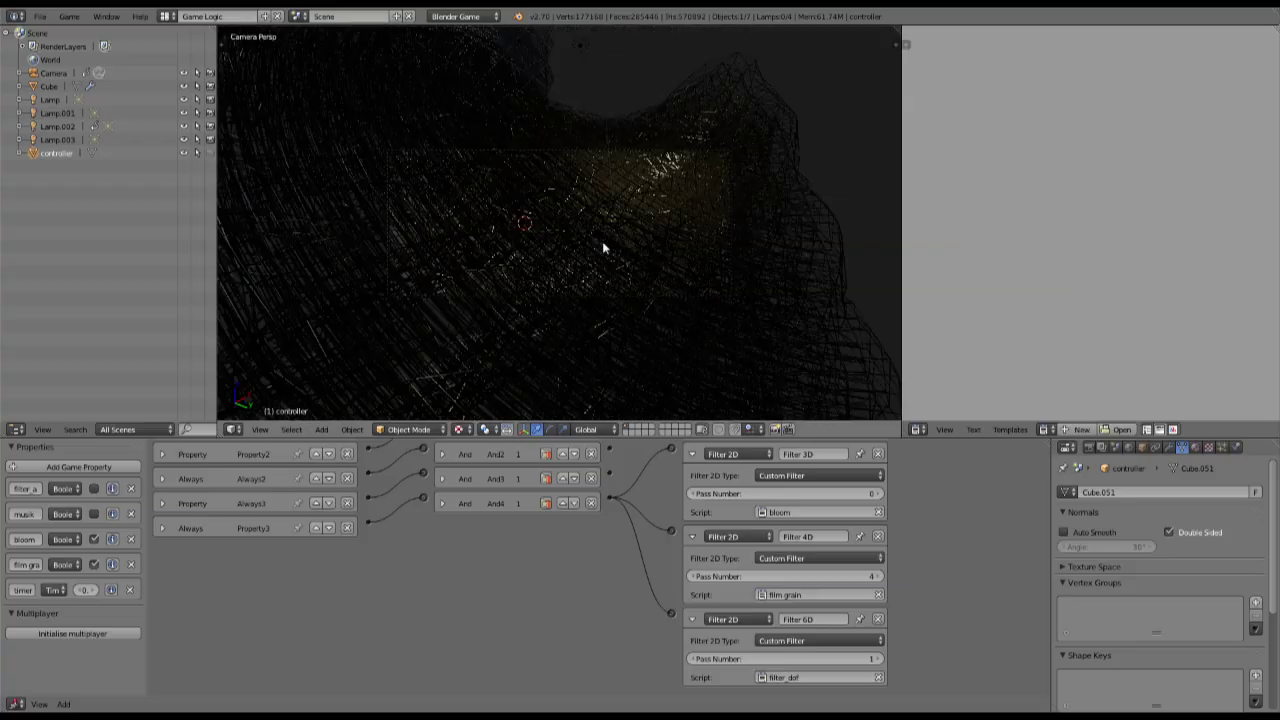
pyautogui.hotkey('ctrl', 'Up')
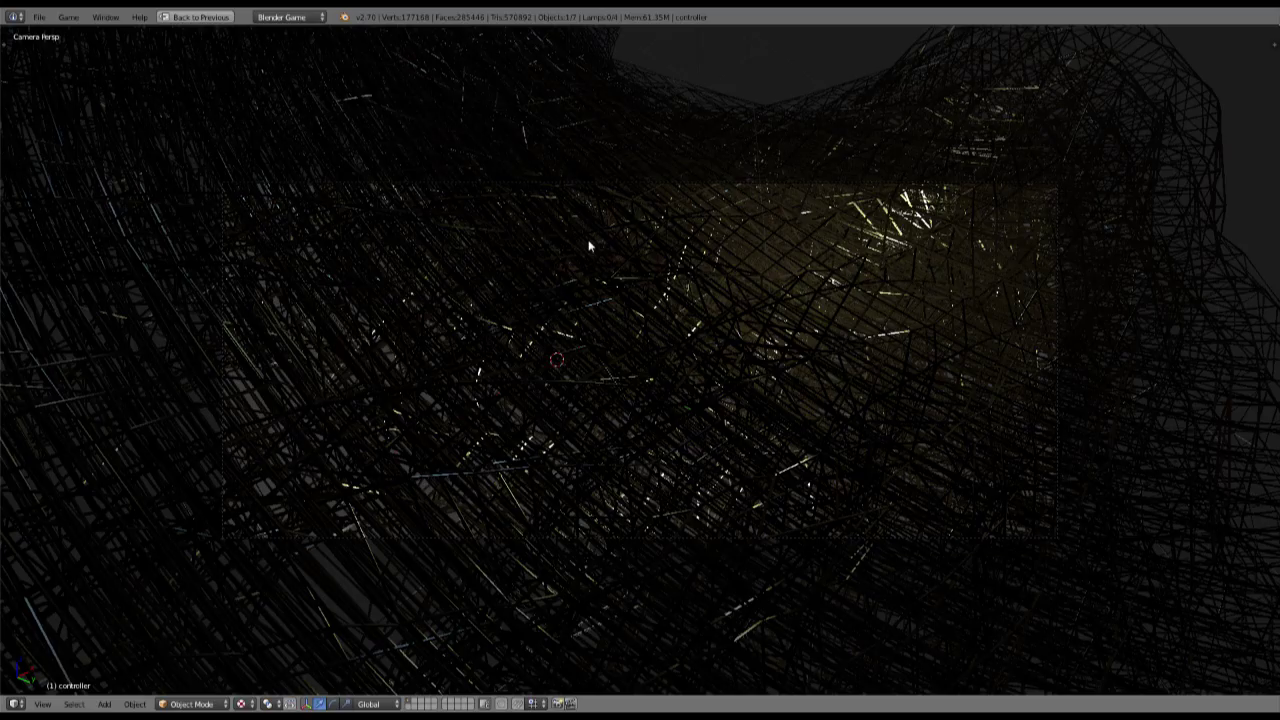
pyautogui.press('p')
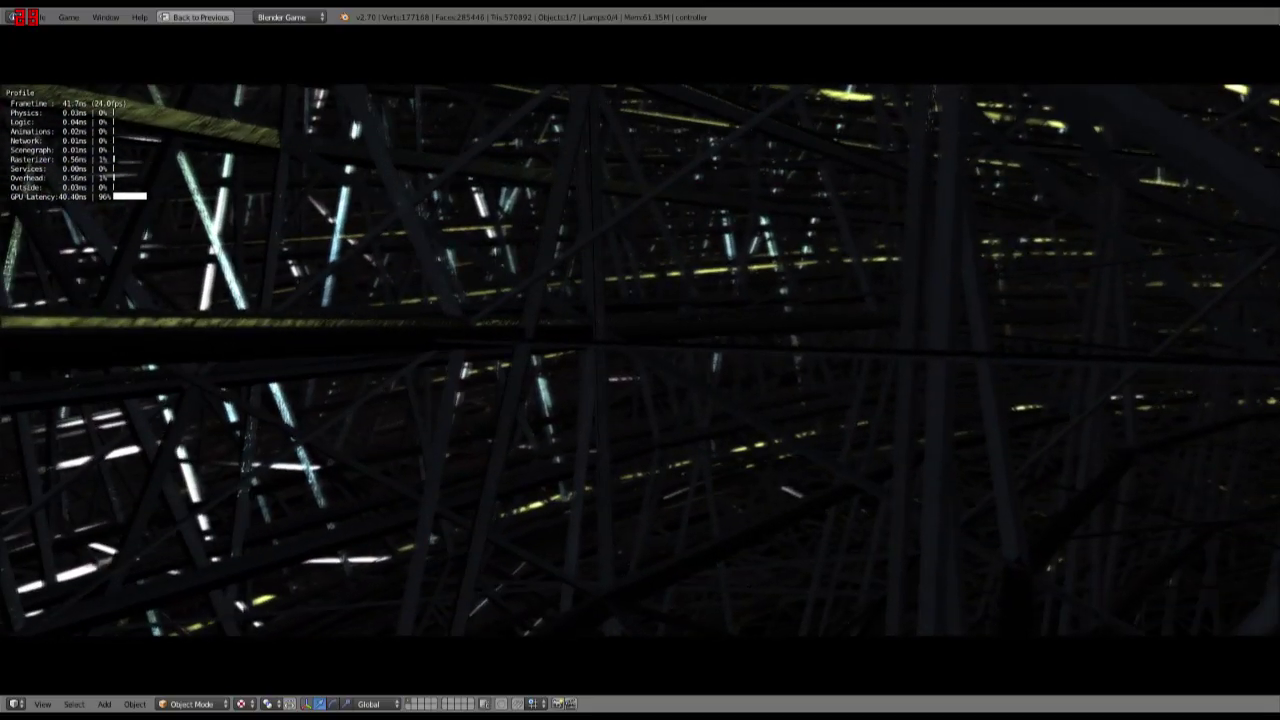
pyautogui.press('Escape')
# Import weltall.png from the recent texture folder as an image plane.
pyautogui.moveTo(523, 266); pyautogui.dragTo(614, 383, button='middle')
pyautogui.hotkey('shift', 'a')
pyautogui.moveTo(590, 380)
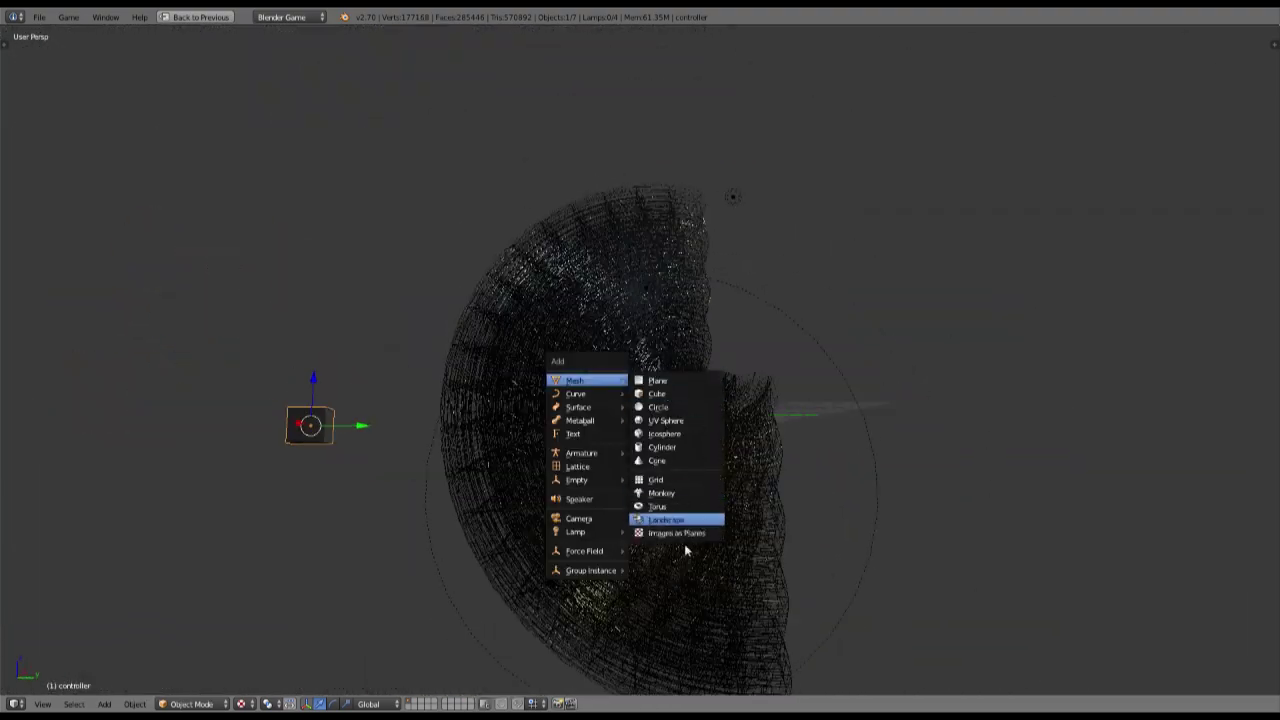
pyautogui.click(686, 533)
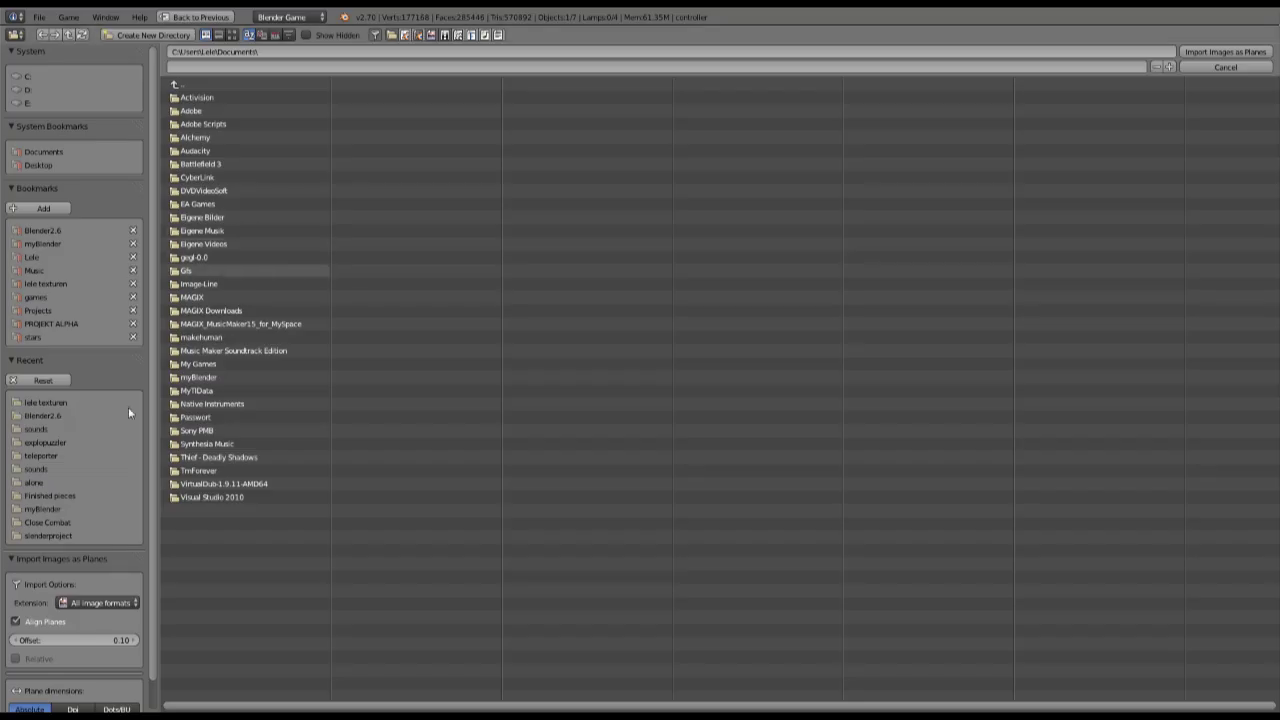
pyautogui.click(45, 402)
pyautogui.click(231, 35)
pyautogui.scroll(-10, 485, 424)
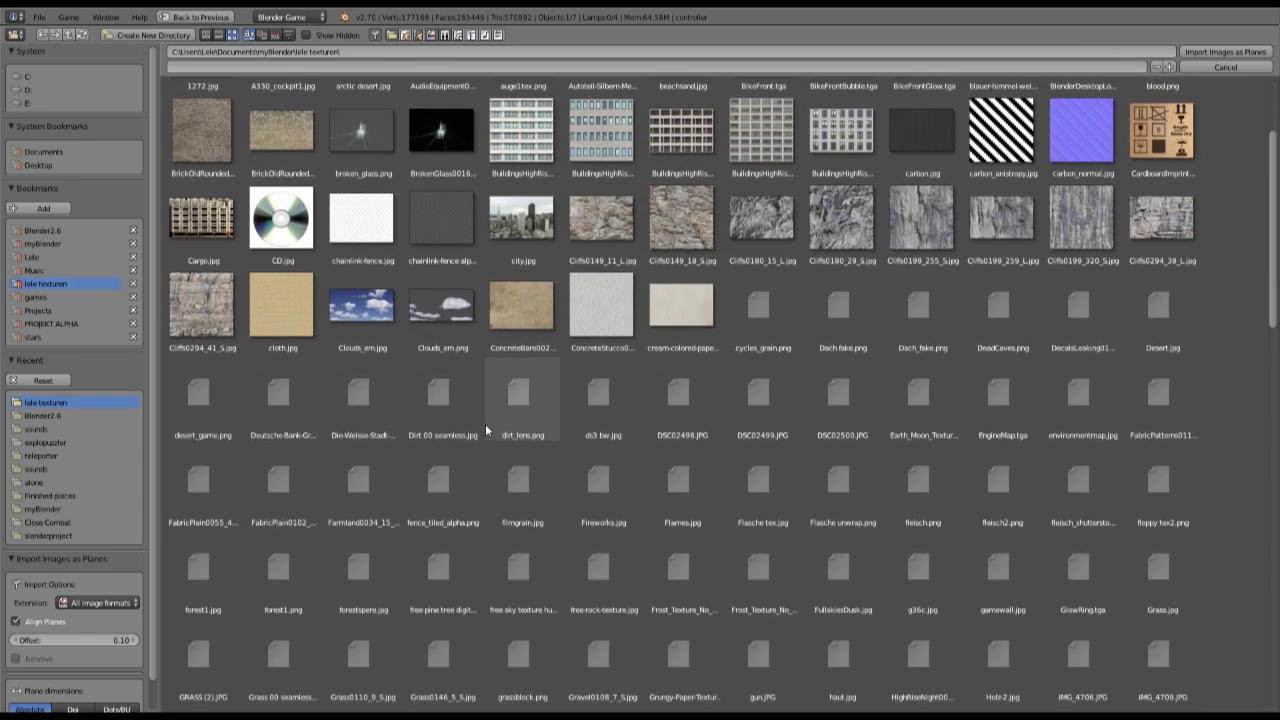
pyautogui.scroll(-8, 485, 424)
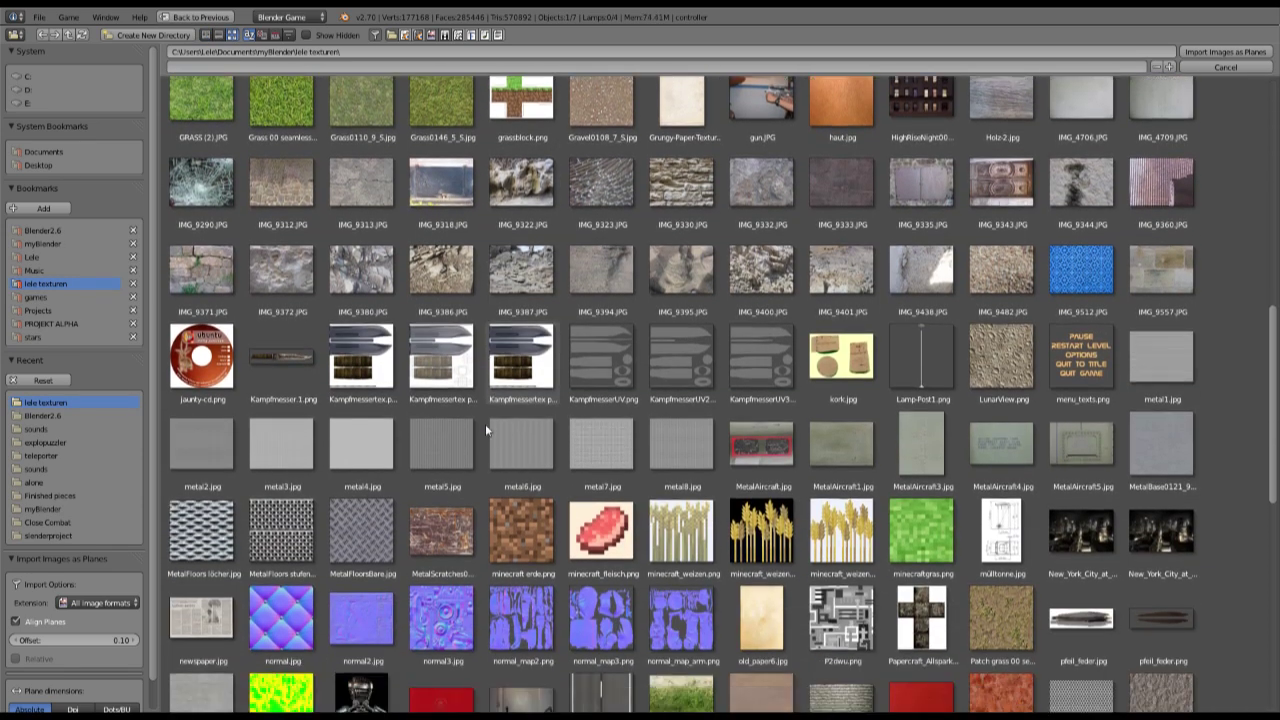
pyautogui.scroll(-6, 485, 424)
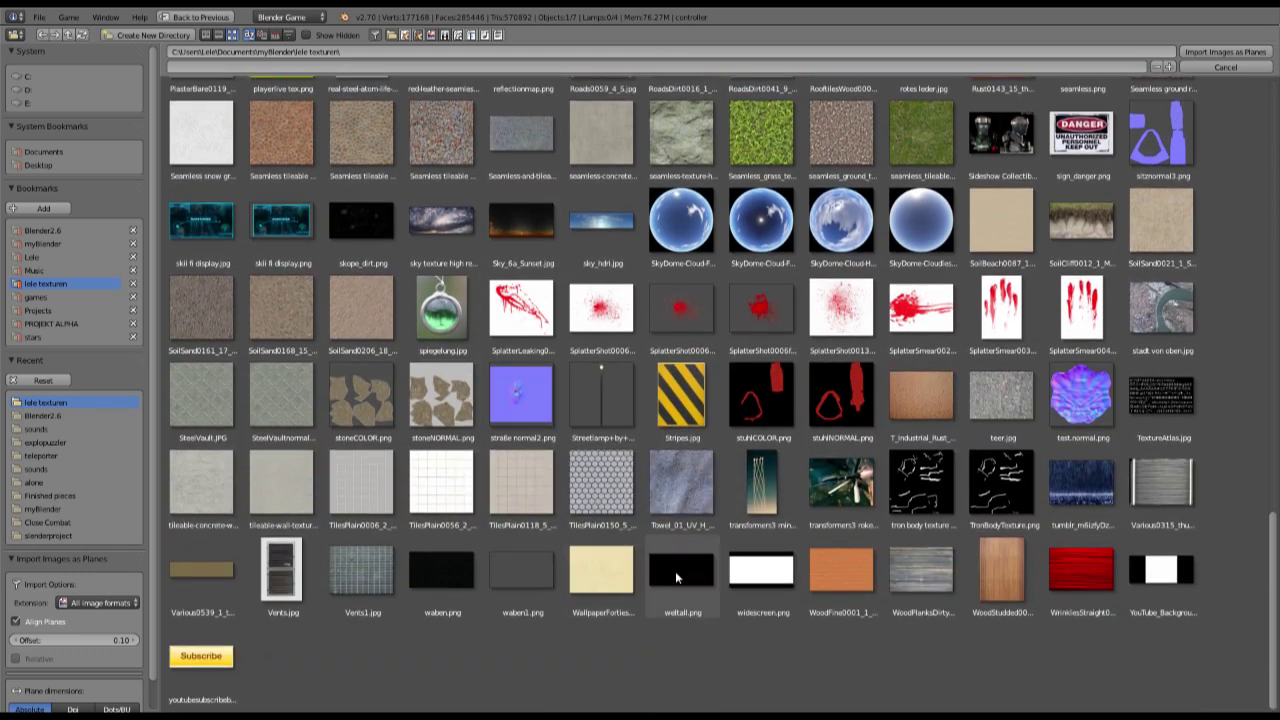
pyautogui.doubleClick(675, 571)
# Scale the star image plane up far beyond the wireframe shape and move it up and behind the shape.
pyautogui.press('s')
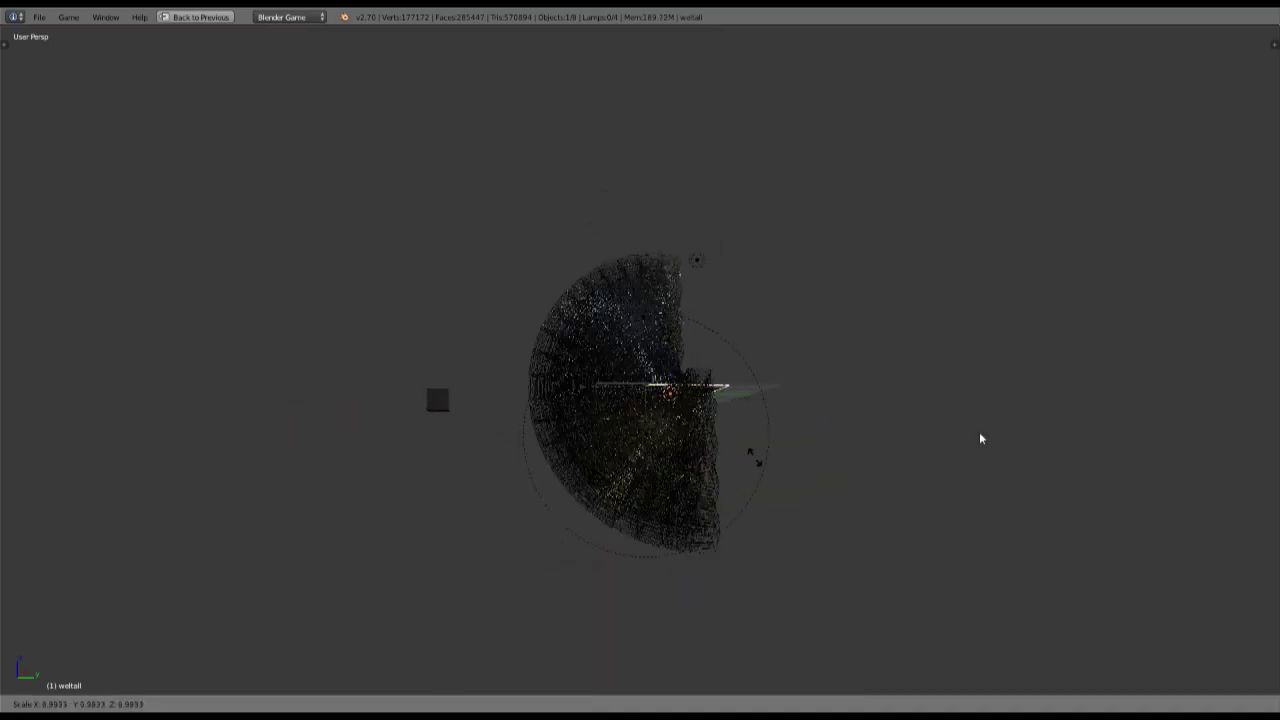
pyautogui.click(1106, 414)
pyautogui.press('s')
pyautogui.click(930, 466)
pyautogui.scroll(2, 723, 480)
pyautogui.moveTo(723, 482); pyautogui.dragTo(806, 499, button='middle')
pyautogui.press('s')
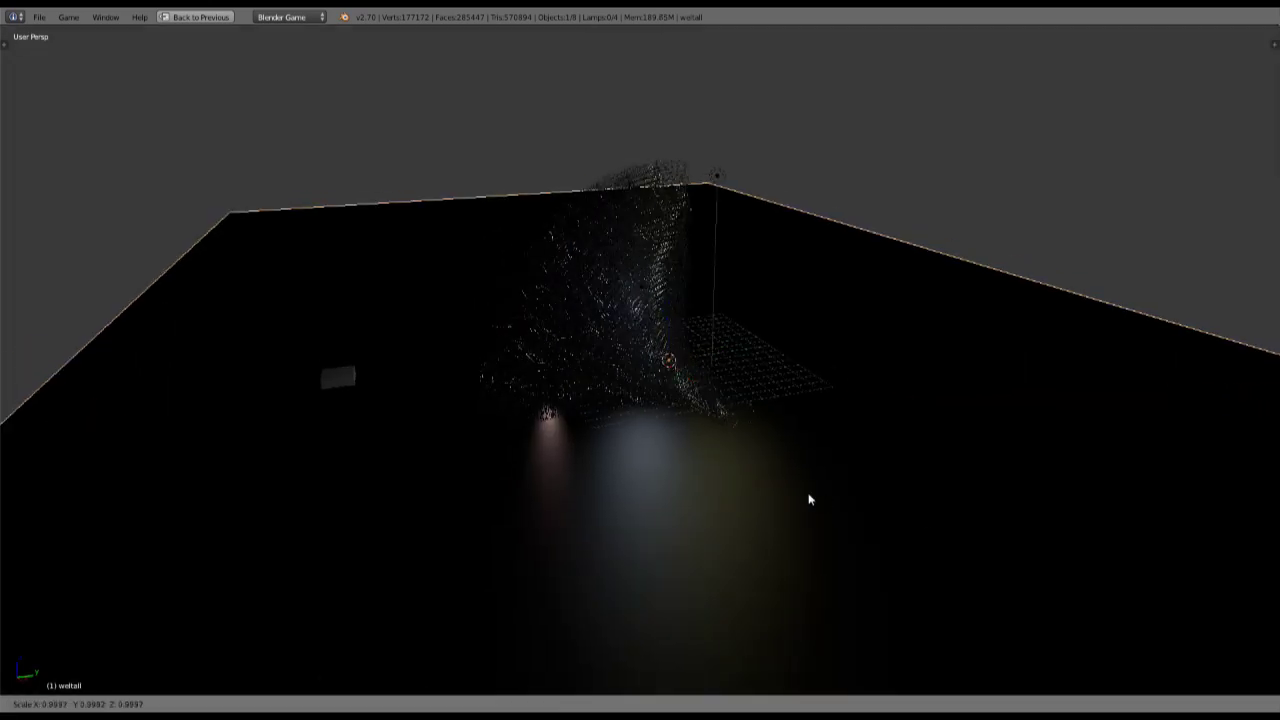
pyautogui.click(809, 496)
pyautogui.press('g')
pyautogui.click(1052, 245)
# Make the star plane's material shadeless.
pyautogui.hotkey('shift', 'space')
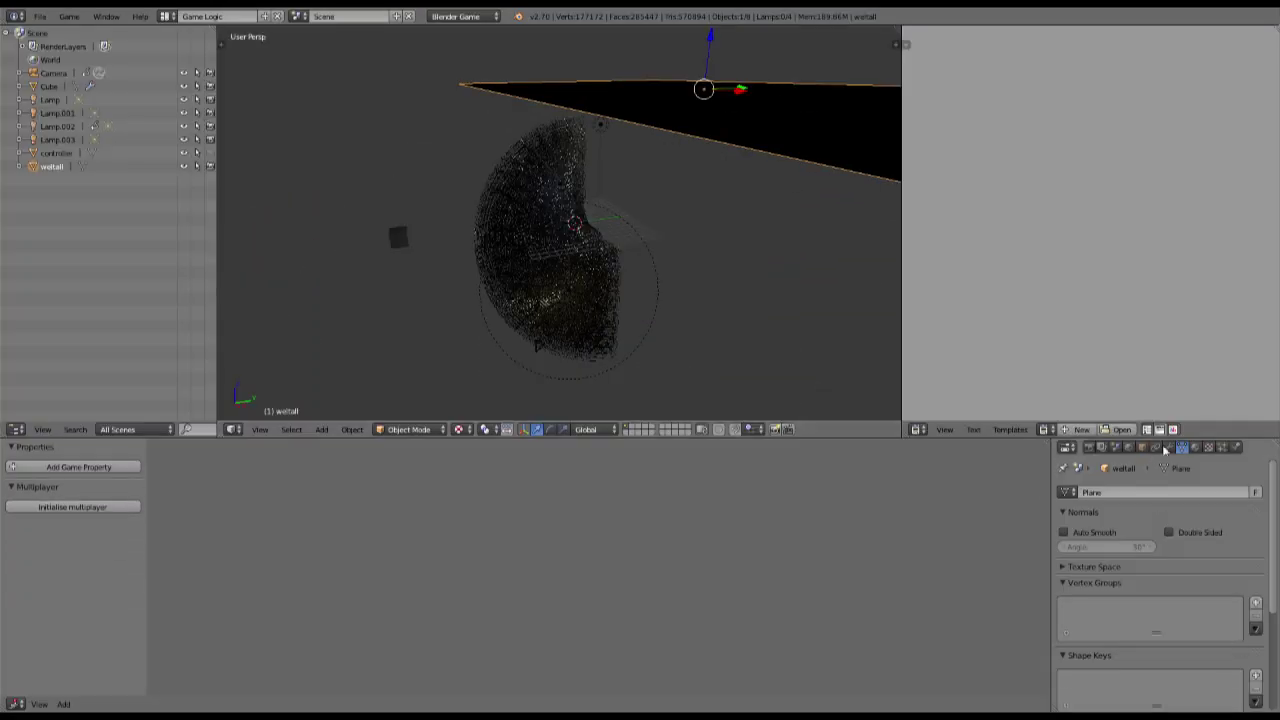
pyautogui.click(1197, 450)
pyautogui.scroll(-6, 1175, 630)
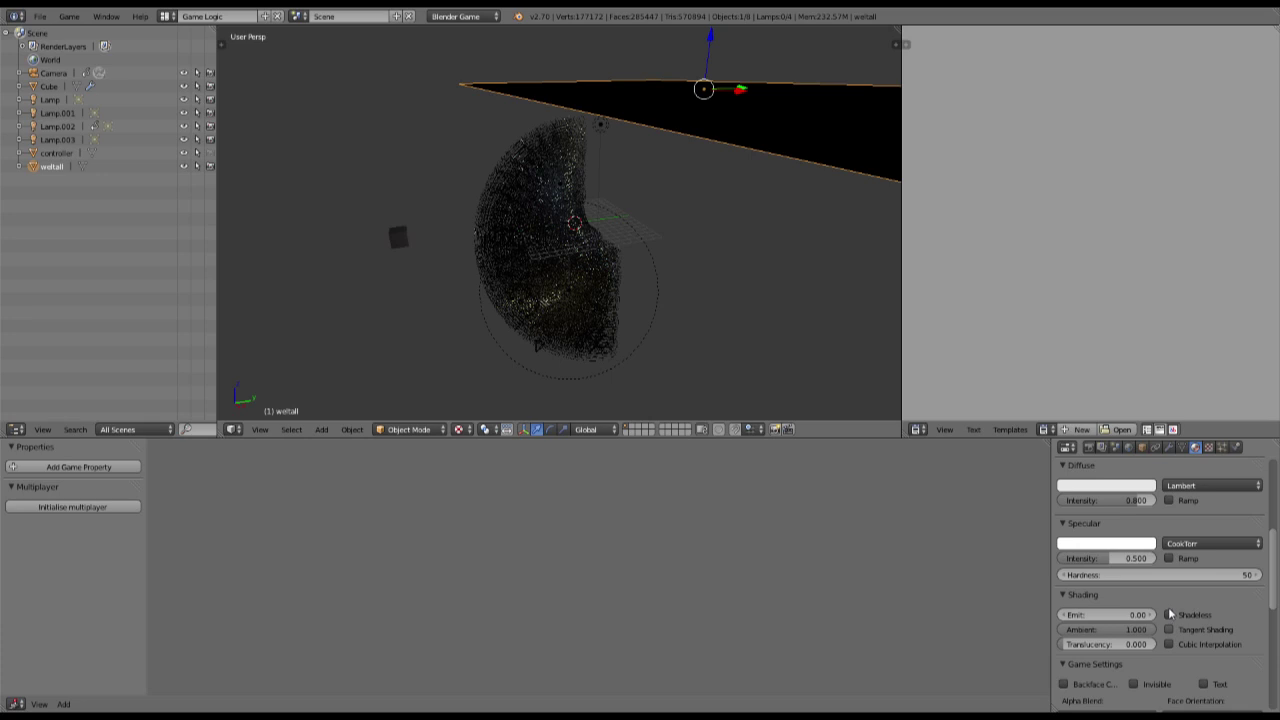
# Tilt the star plane freely so it stands upright as a backdrop behind the wireframe shape.
pyautogui.hotkey('ctrl', 'Up')
pyautogui.press('r')
pyautogui.press('r')
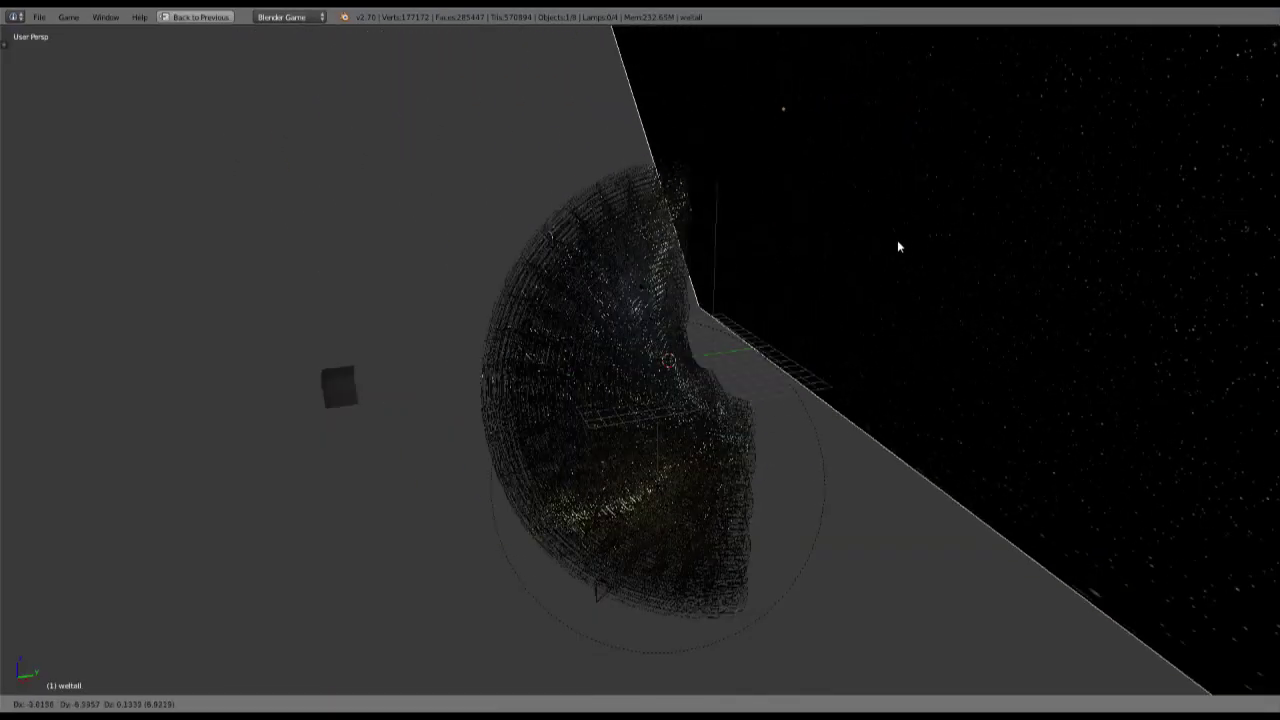
pyautogui.click(948, 261)
# Reposition and rotate the star plane while looking through the camera so it fills the background of the opening shot.
pyautogui.press('KP_0')
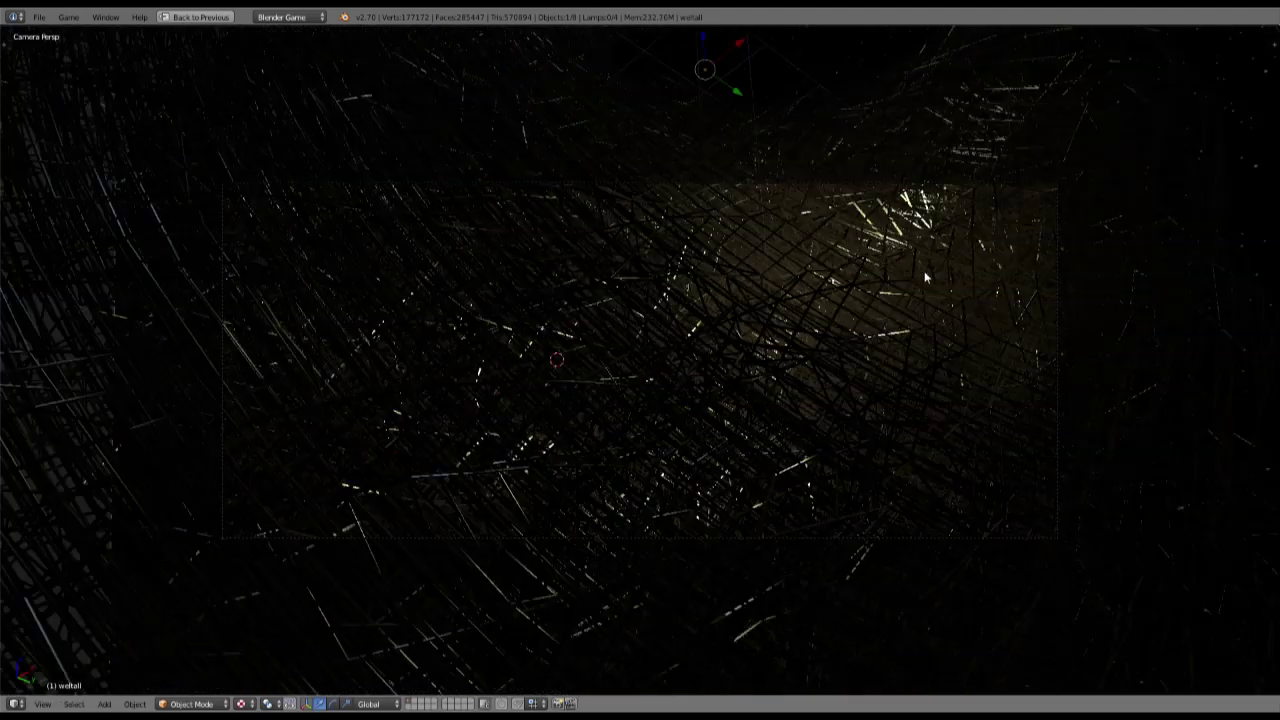
pyautogui.scroll(-2, 923, 277)
pyautogui.press('g')
pyautogui.press('r')
pyautogui.press('r')
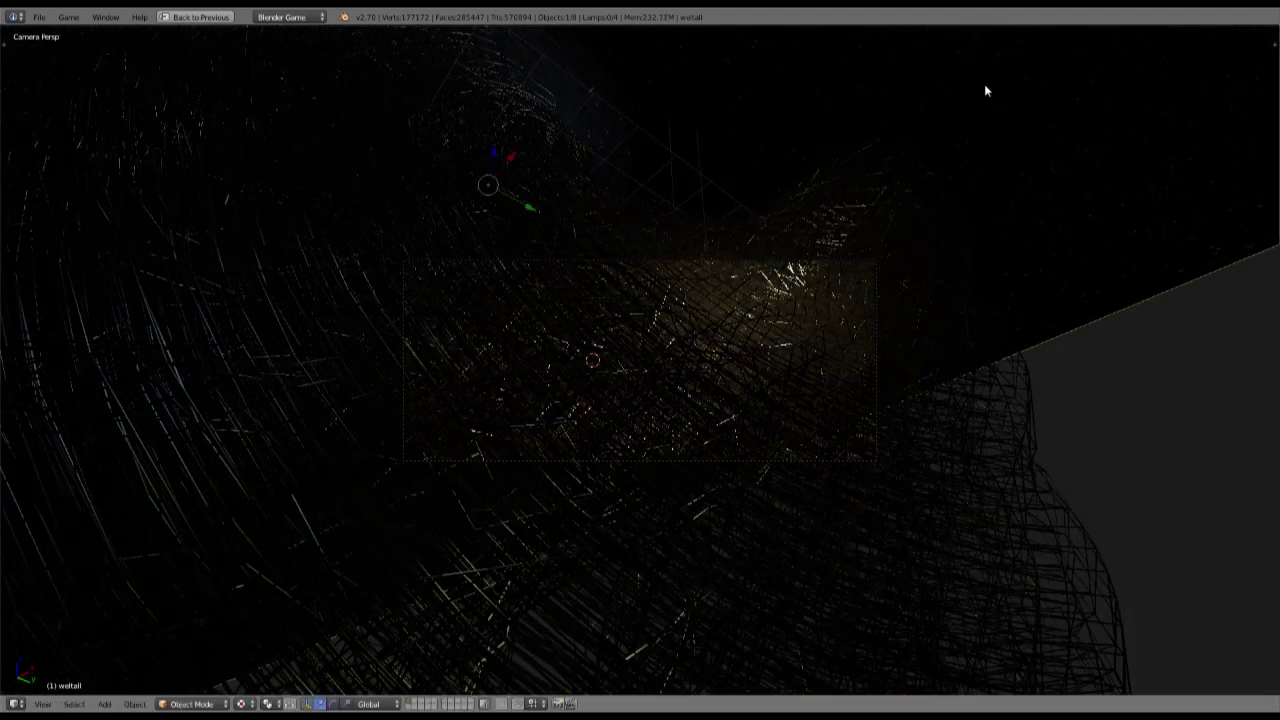
pyautogui.press('r')
pyautogui.press('r')
pyautogui.click(1026, 236)
pyautogui.scroll(1, 1030, 243)
pyautogui.press('r')
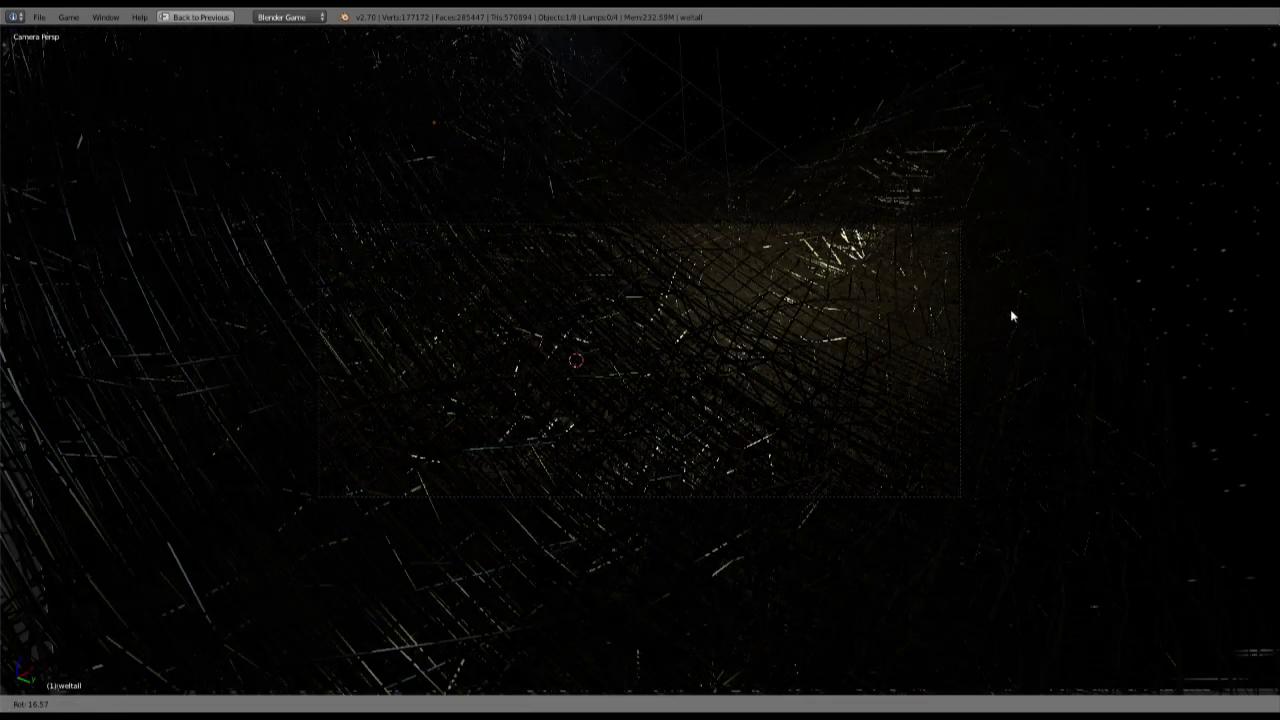
# Play the camera animation to about frame 301 and place a duplicate of the star plane on the shape's uncovered side.
pyautogui.hotkey('ctrl', 'Up')
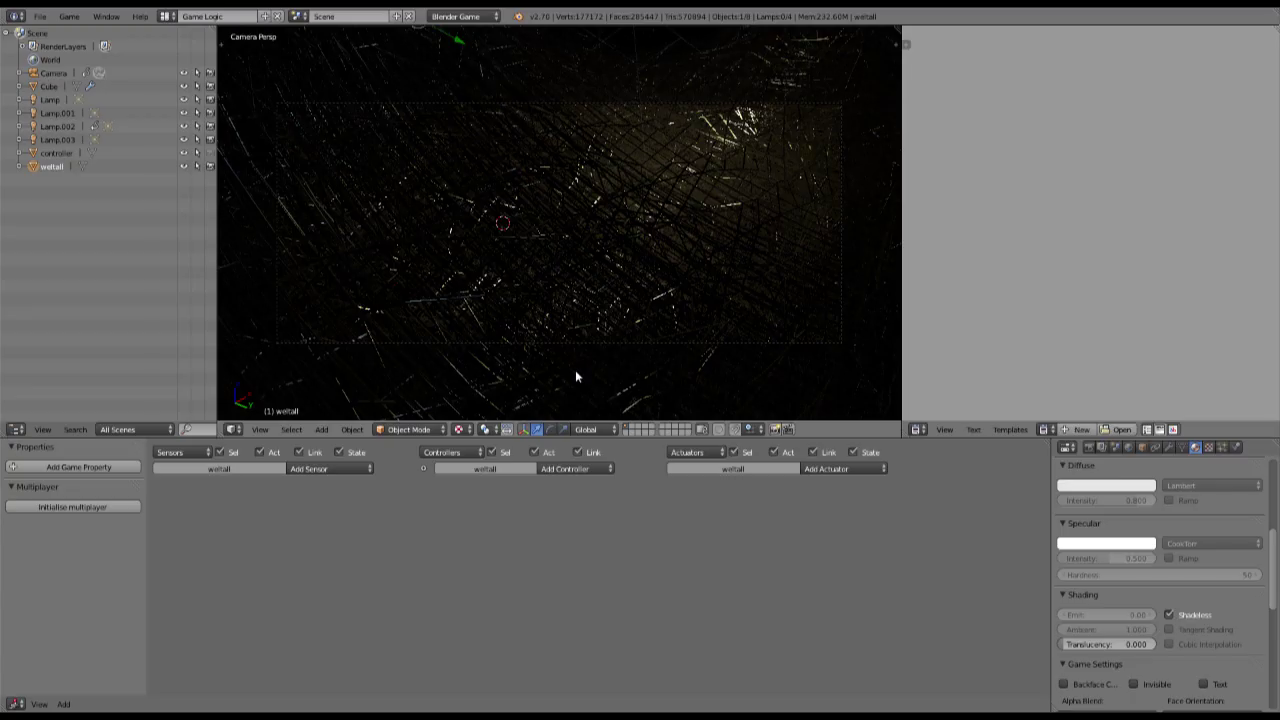
pyautogui.hotkey('alt', 'a')
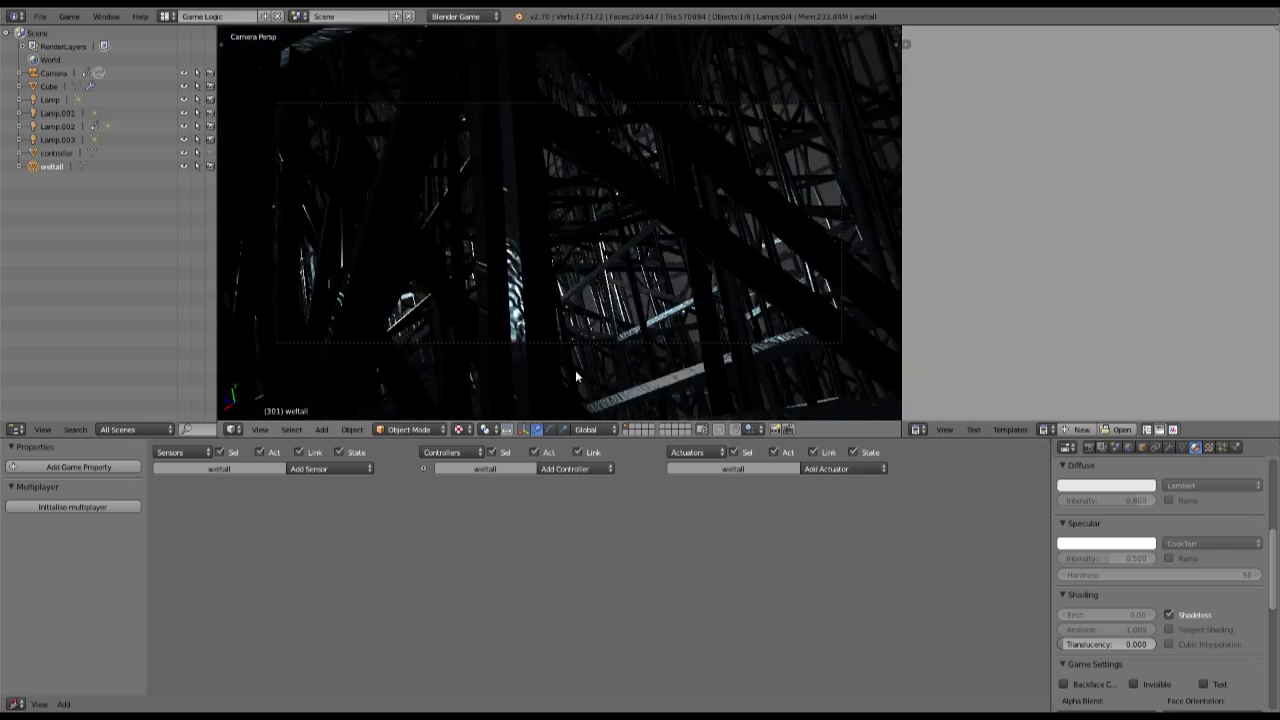
pyautogui.moveTo(575, 376); pyautogui.dragTo(654, 265, button='middle')
pyautogui.hotkey('ctrl', 'Up')
pyautogui.hotkey('shift', 'd')
pyautogui.click(905, 567)
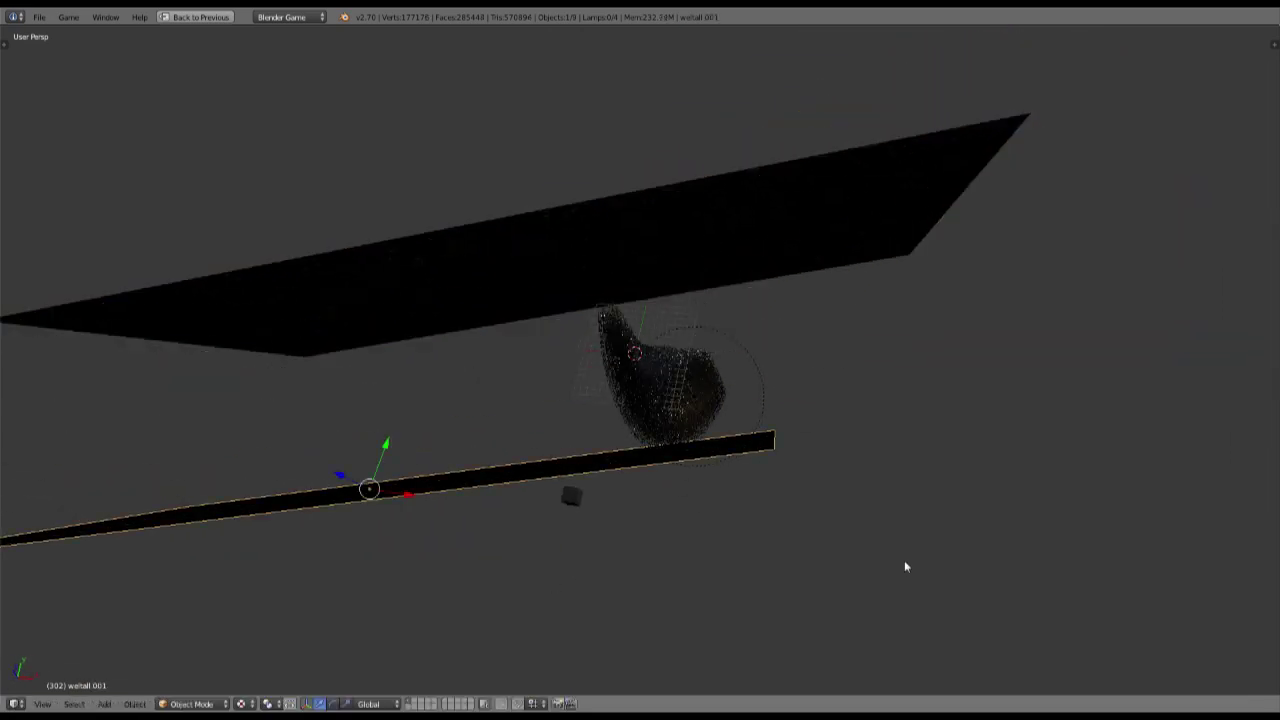
# Tilt the duplicated star plane freely so it faces the wireframe shape.
pyautogui.press('r')
pyautogui.press('r')
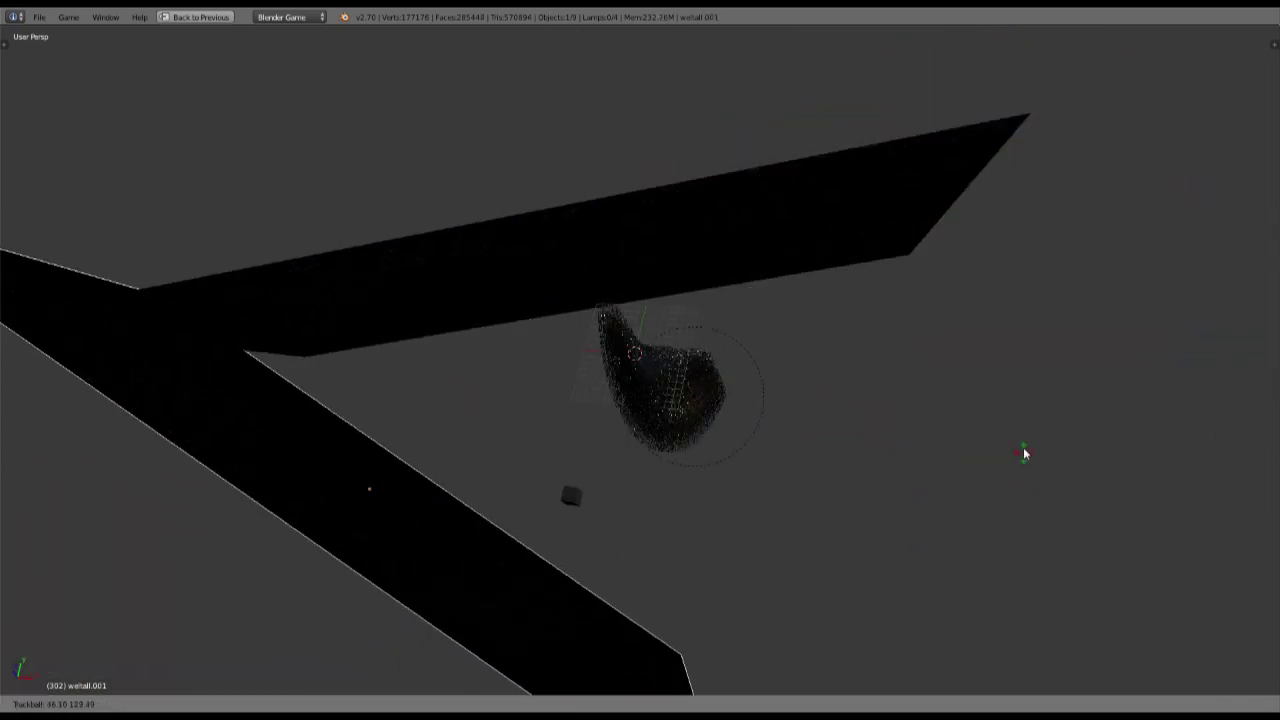
pyautogui.click(1018, 477)
pyautogui.moveTo(841, 467); pyautogui.dragTo(817, 457, button='middle')
pyautogui.scroll(7, 808, 460)
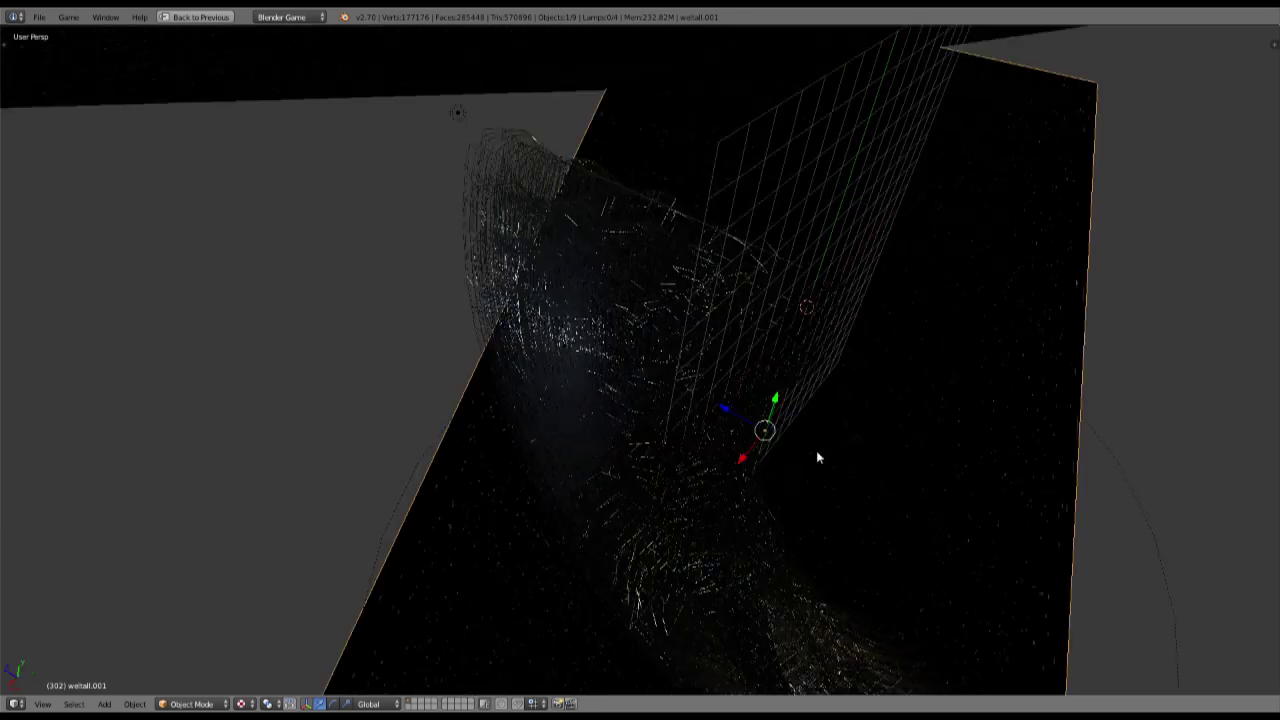
# Rotate the duplicated star plane from the camera's viewpoint to cover the empty background.
pyautogui.press('KP_0')
pyautogui.press('r')
pyautogui.press('r')
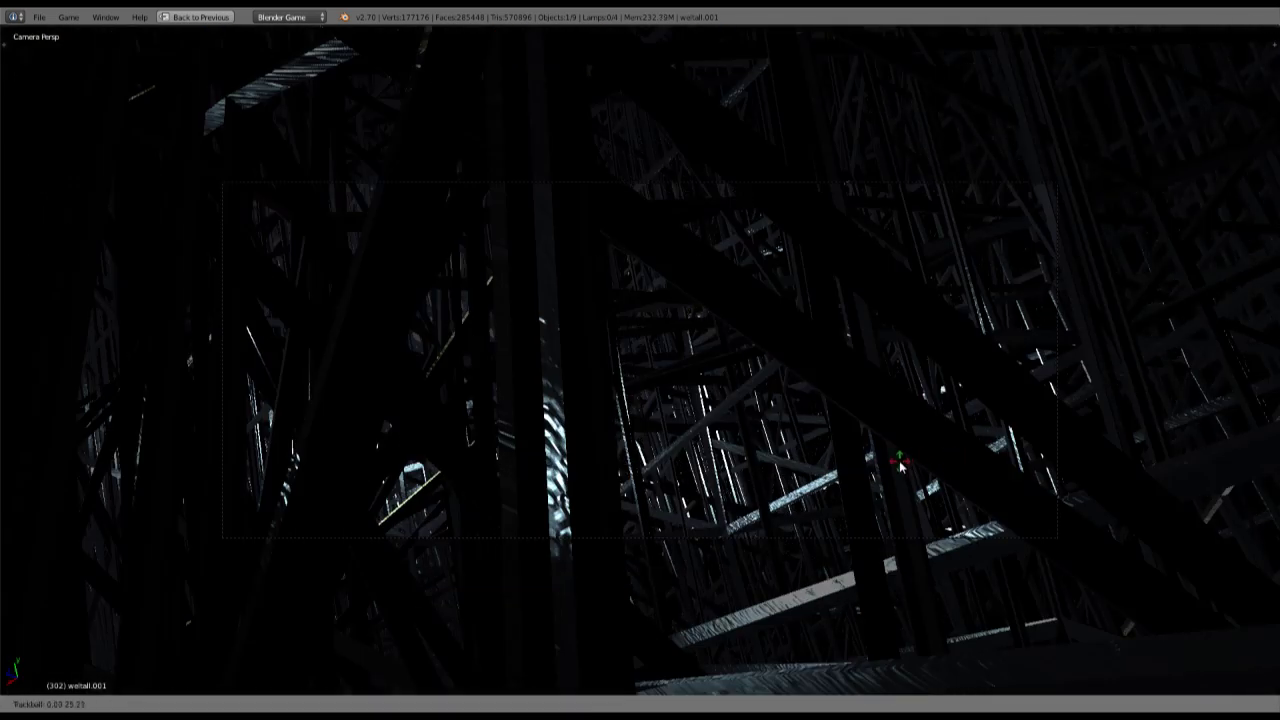
pyautogui.press('r')
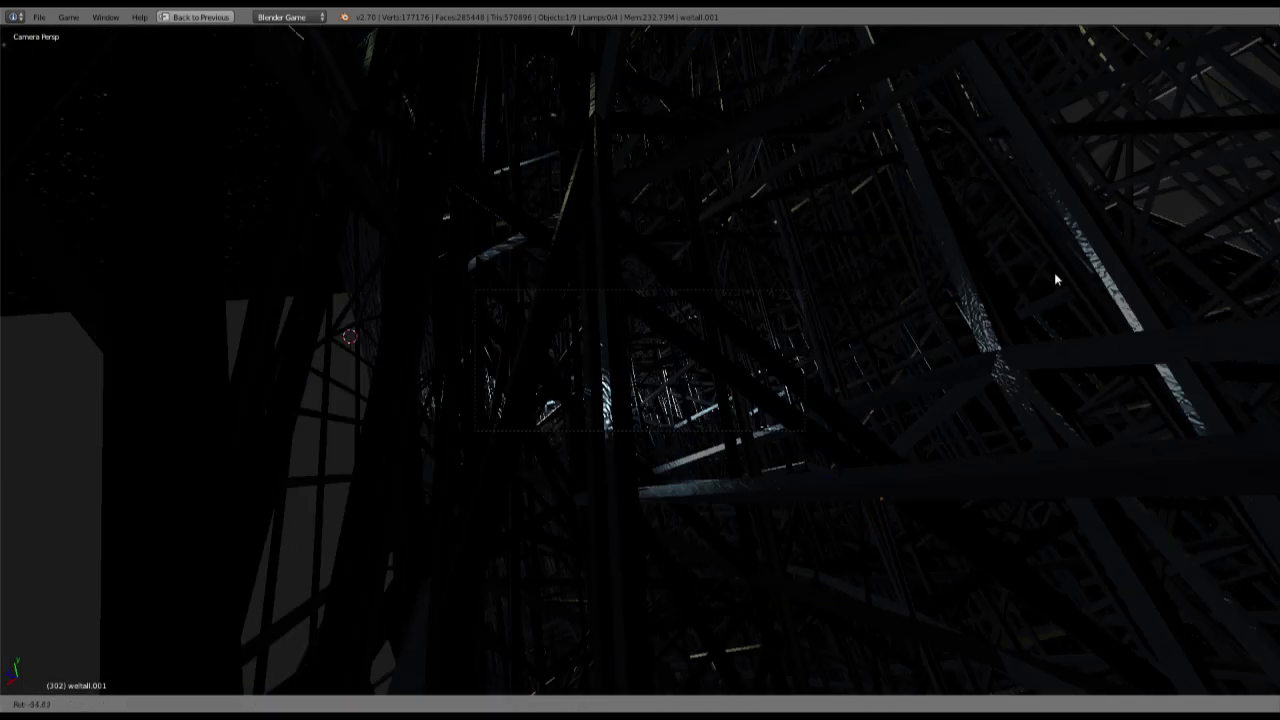
pyautogui.click(1054, 273)
# Rotate the duplicated star plane again from a distant view showing both planes.
pyautogui.moveTo(740, 392); pyautogui.dragTo(688, 391, button='middle')
pyautogui.scroll(8, 693, 403)
pyautogui.scroll(-15, 693, 403)
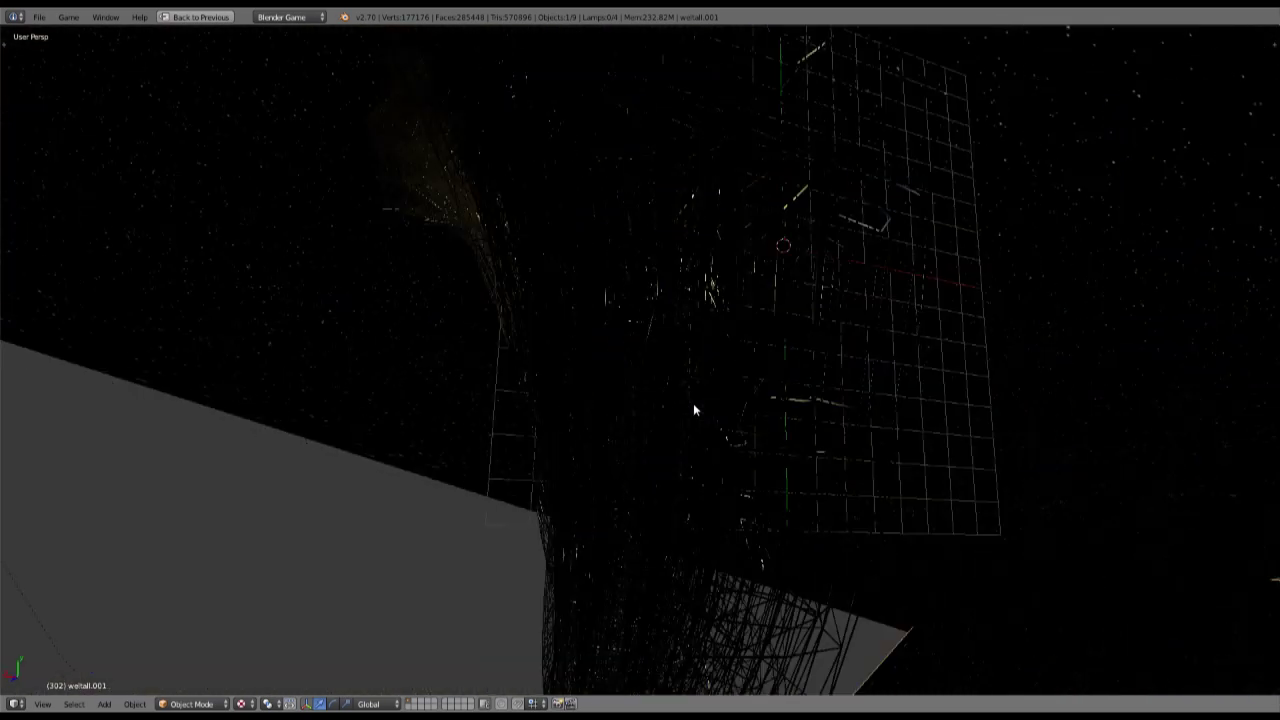
pyautogui.press('r')
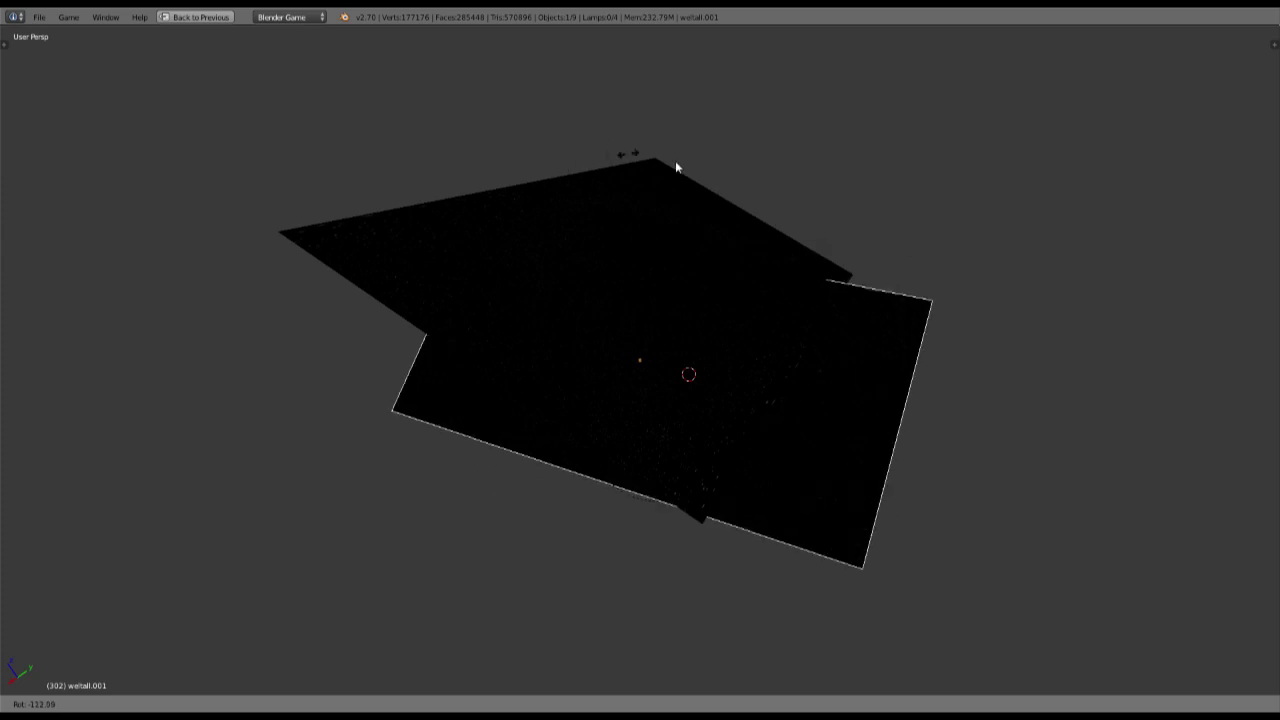
pyautogui.click(719, 176)
# Fine-tune the duplicated star plane's tilt and position through the camera until it covers the gaps behind the beams.
pyautogui.press('KP_0')
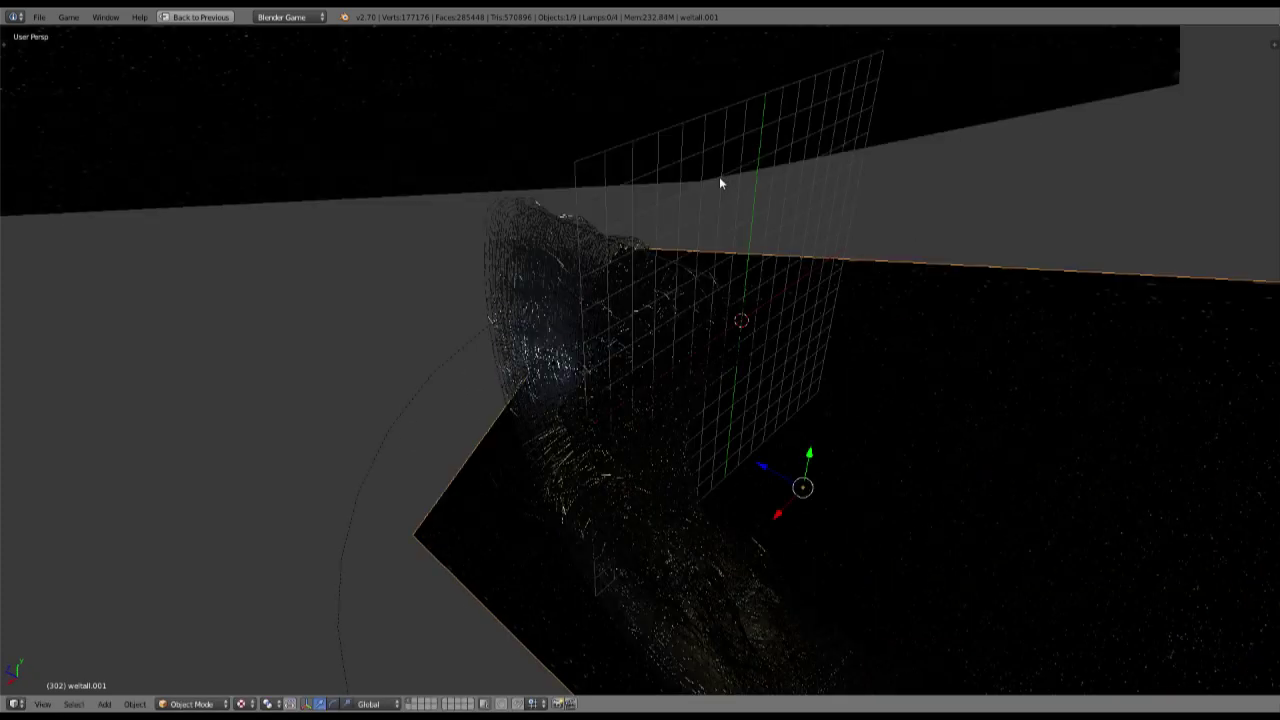
pyautogui.press('KP_0')
pyautogui.press('r')
pyautogui.press('r')
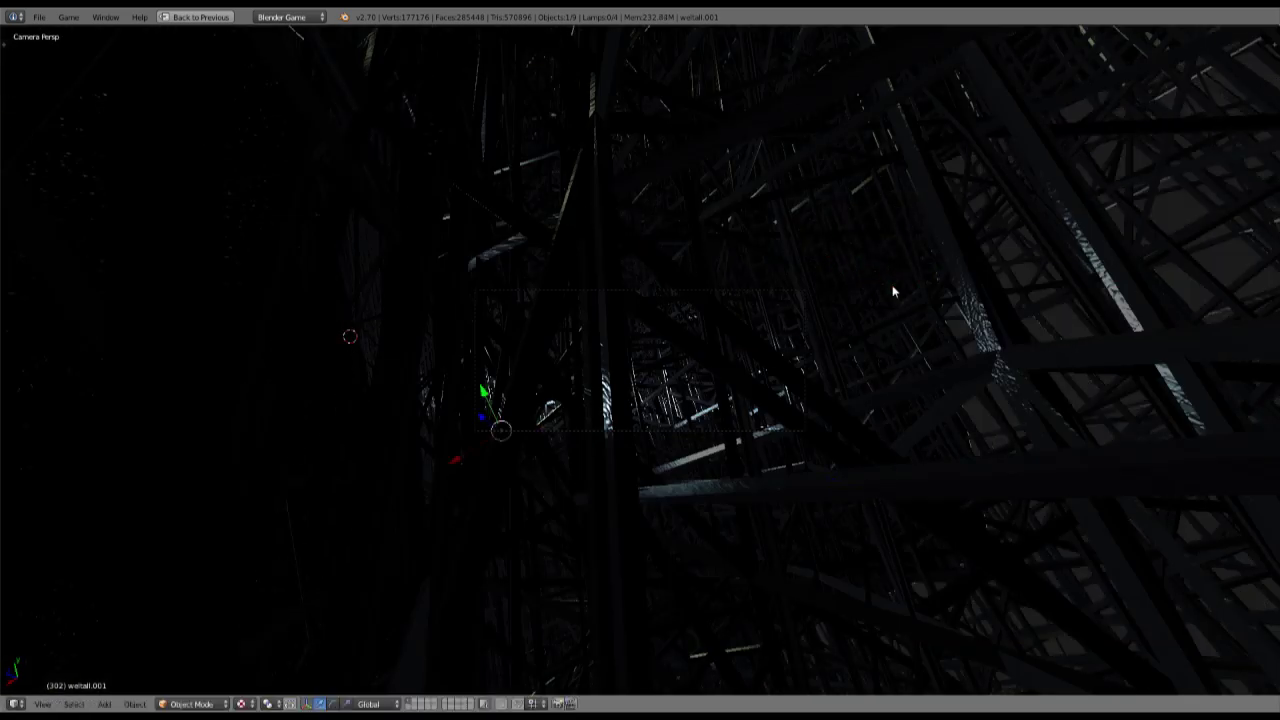
pyautogui.press('r')
pyautogui.press('r')
pyautogui.click(866, 280)
pyautogui.press('g')
pyautogui.click(907, 292)
pyautogui.scroll(3, 903, 292)
pyautogui.press('g')
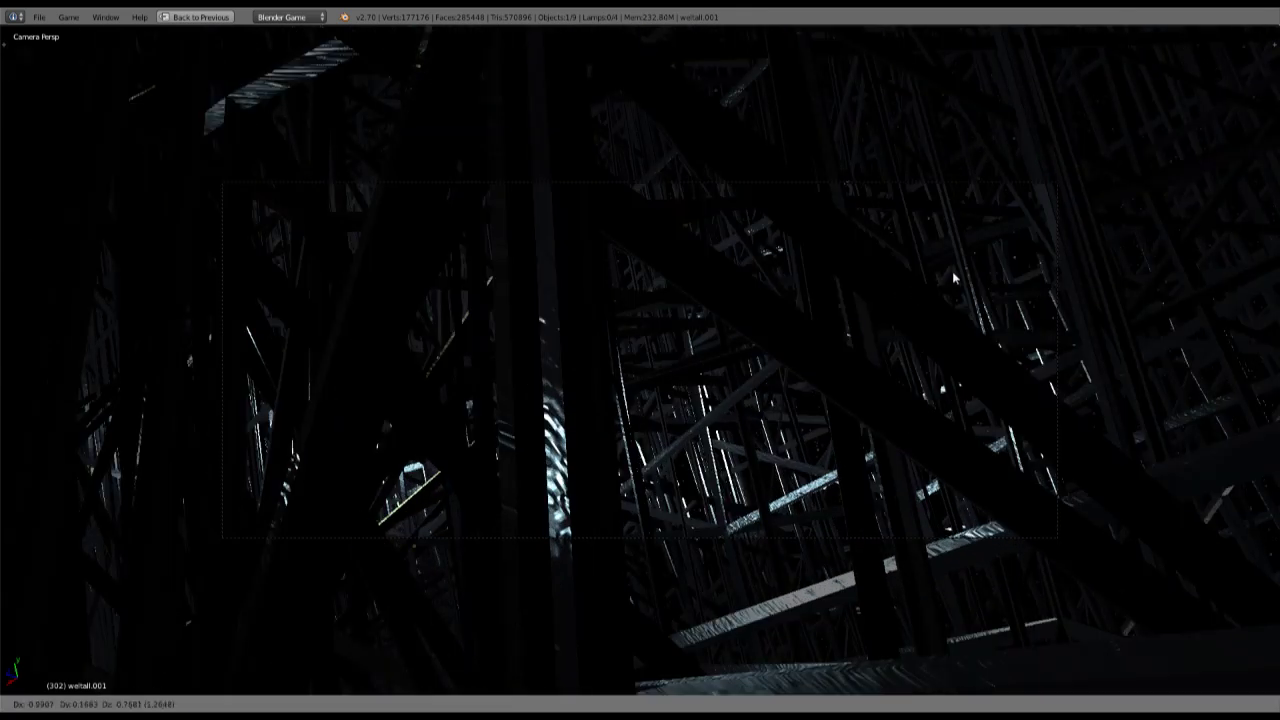
pyautogui.click(965, 276)
# Advance the camera animation to frame 423 and place a second duplicate of the star plane on the remaining open side.
pyautogui.hotkey('shift', 'space')
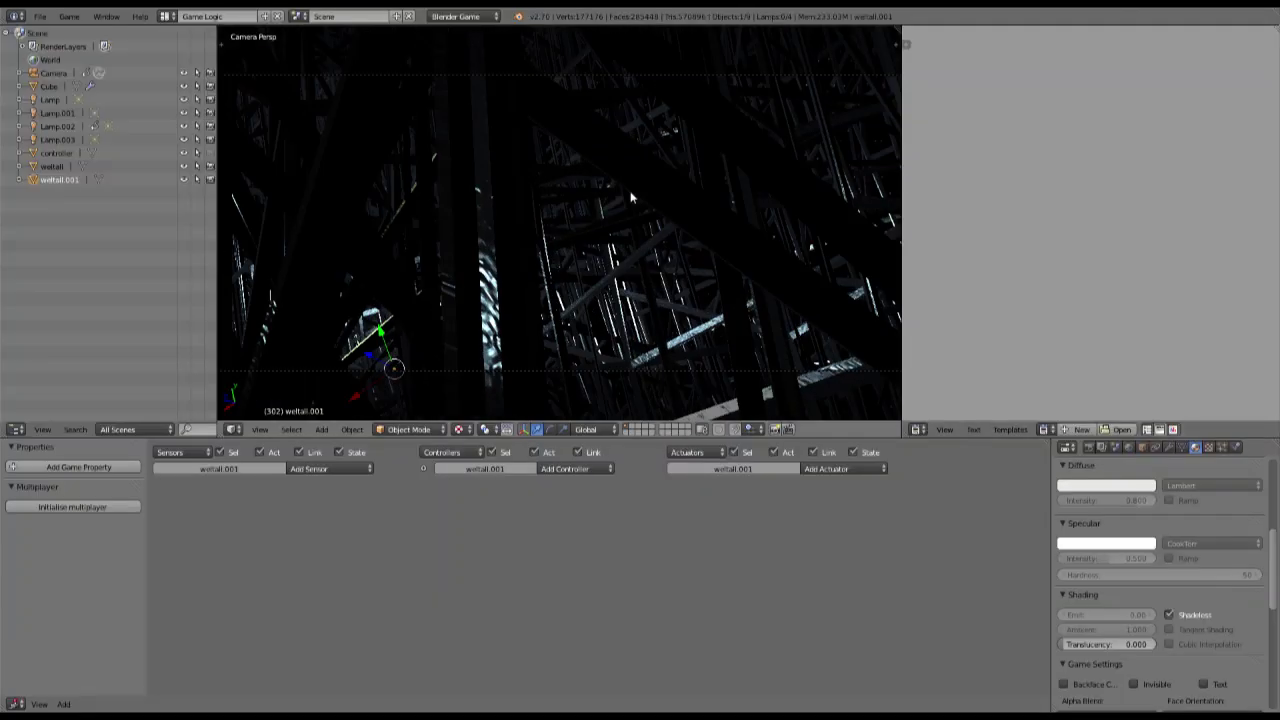
pyautogui.hotkey('ctrl', 'Up')
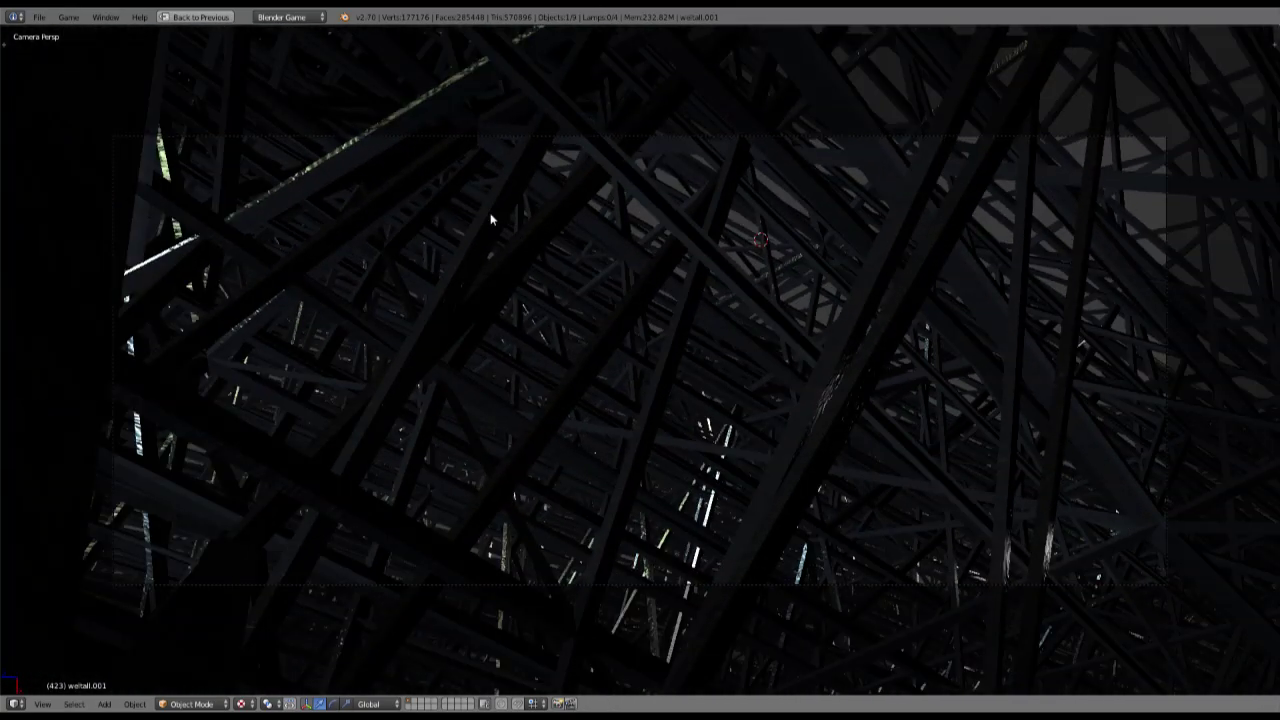
pyautogui.moveTo(490, 215); pyautogui.dragTo(703, 451, button='middle')
pyautogui.scroll(-15, 570, 315)
pyautogui.scroll(5, 602, 409)
pyautogui.press('KP_Decimal')
pyautogui.hotkey('shift', 'd')
pyautogui.click(911, 382)
# Tilt and rotate the second duplicate plane so it spans the open area beside the wireframe shape.
pyautogui.press('r')
pyautogui.press('r')
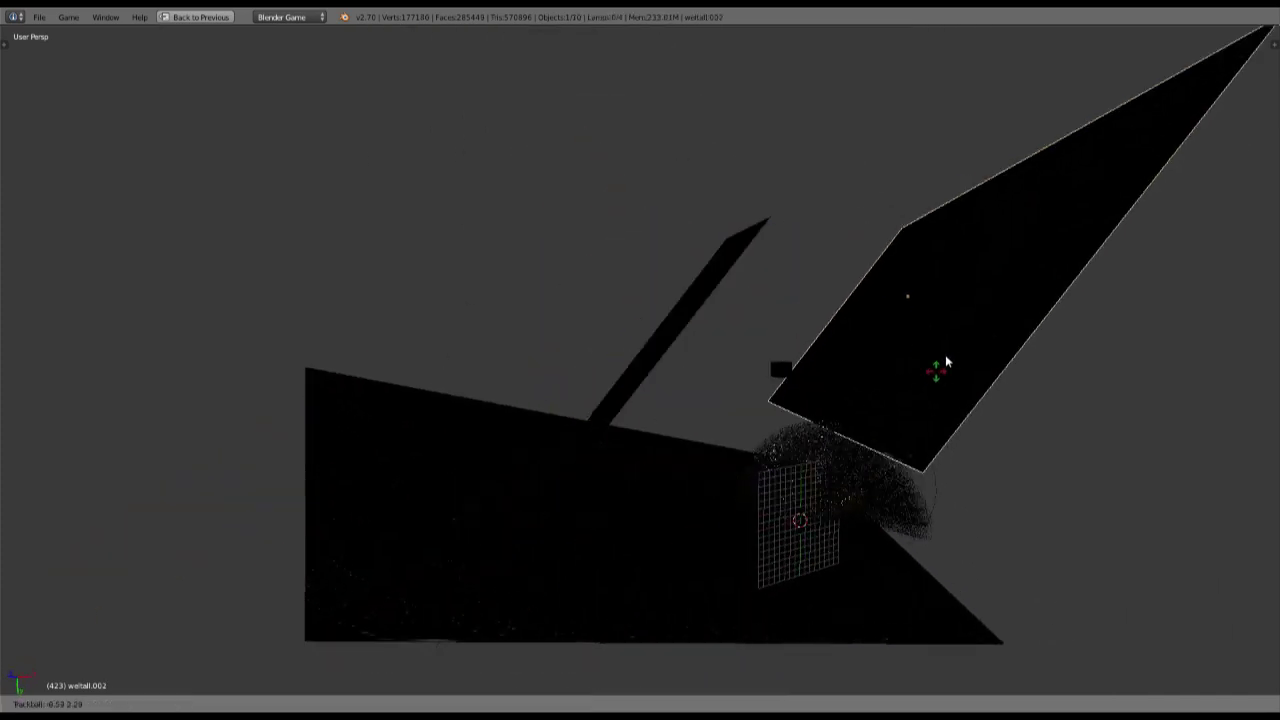
pyautogui.press('r')
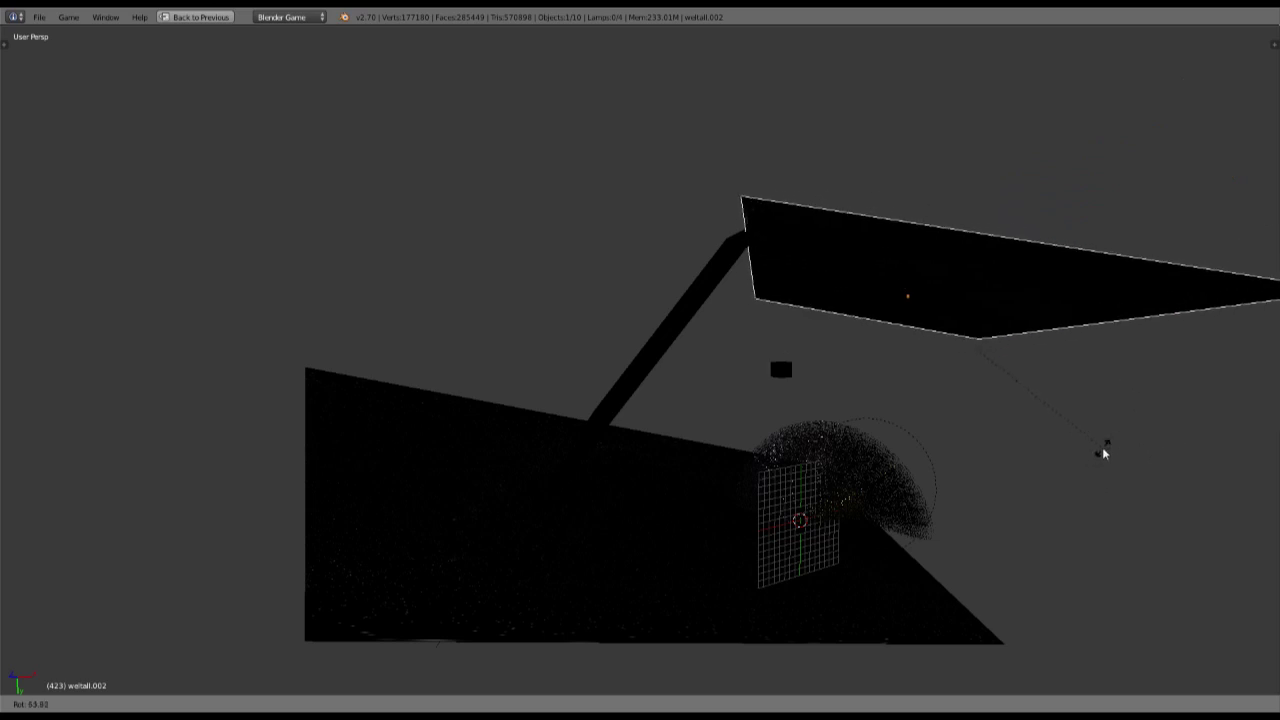
pyautogui.click(1102, 453)
# Adjust the second duplicate plane's position and tilt through the camera, checking it further along the flight.
pyautogui.press('KP_0')
pyautogui.press('g')
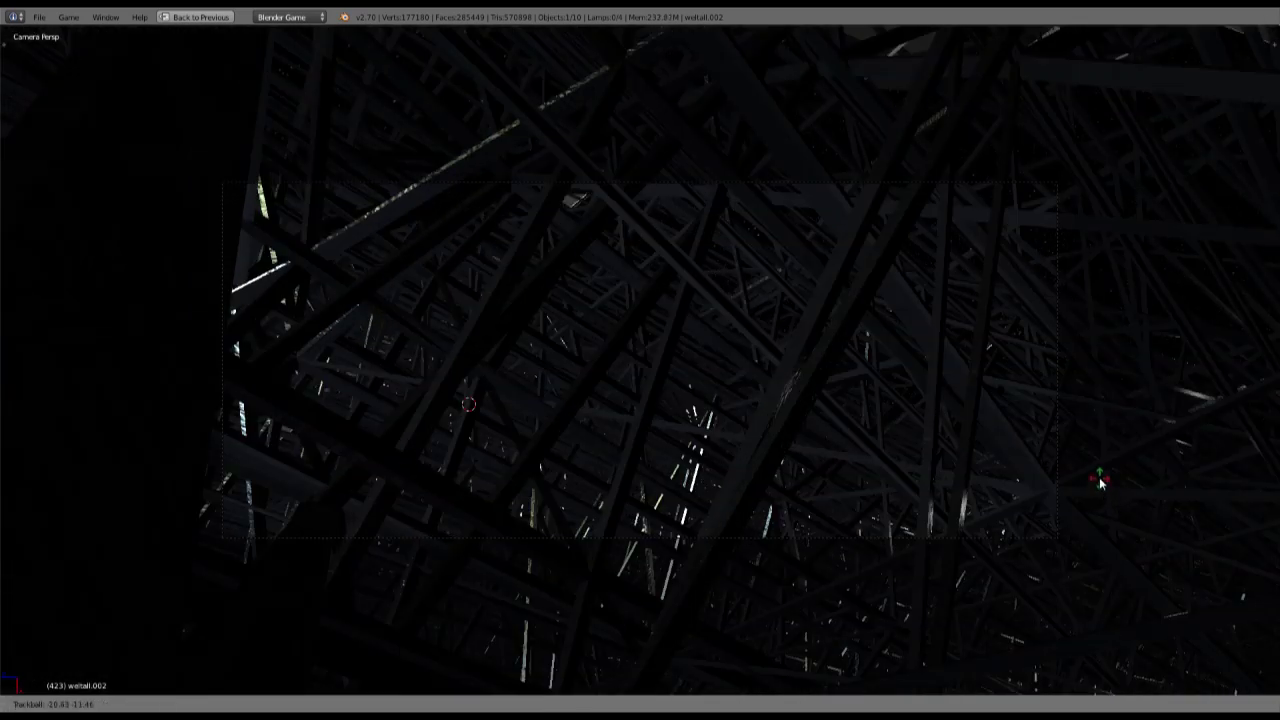
pyautogui.click(995, 364)
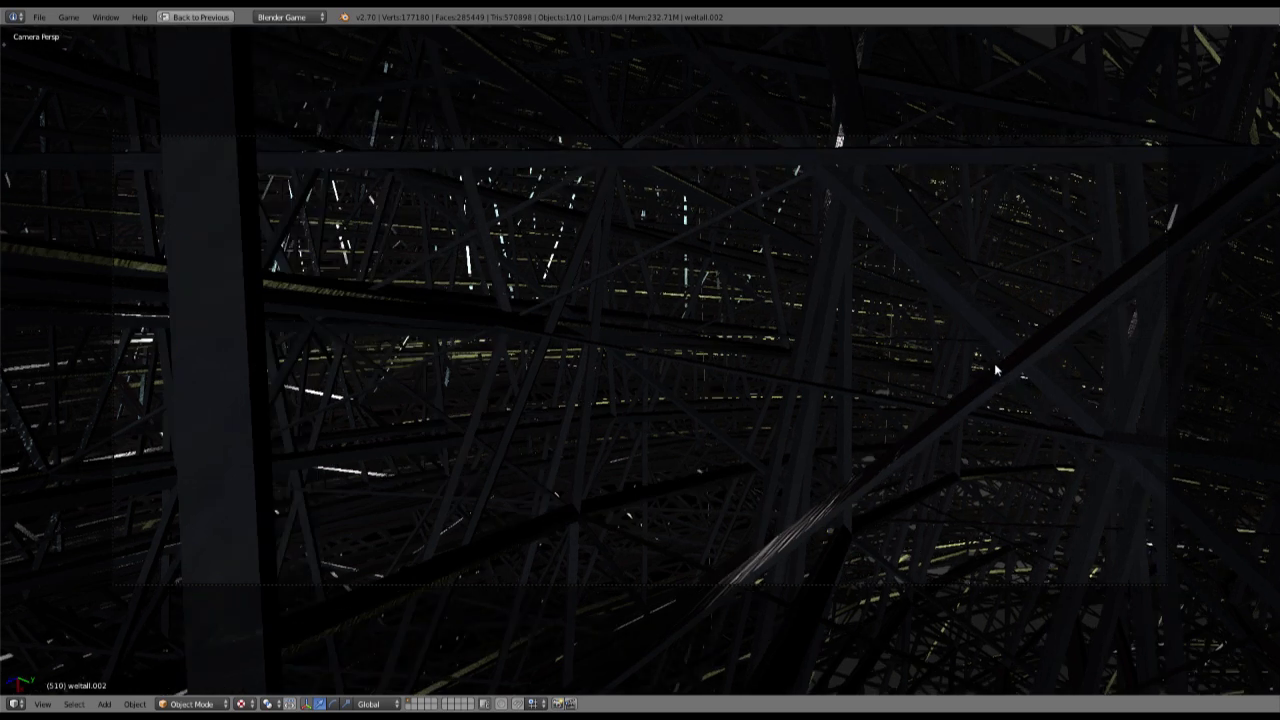
pyautogui.press('r')
pyautogui.press('r')
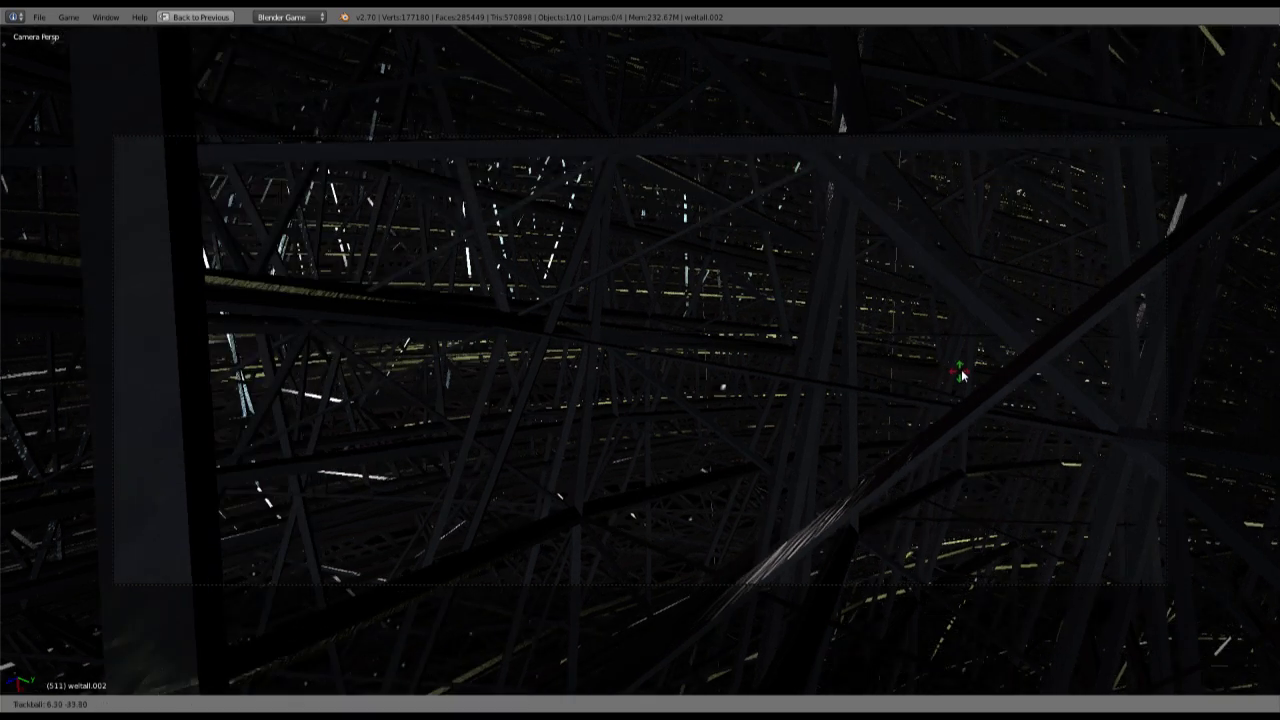
# Move the second duplicate plane to the lower side of the wireframe shape from an outside view.
pyautogui.moveTo(967, 375); pyautogui.dragTo(866, 283, button='middle')
pyautogui.press('g')
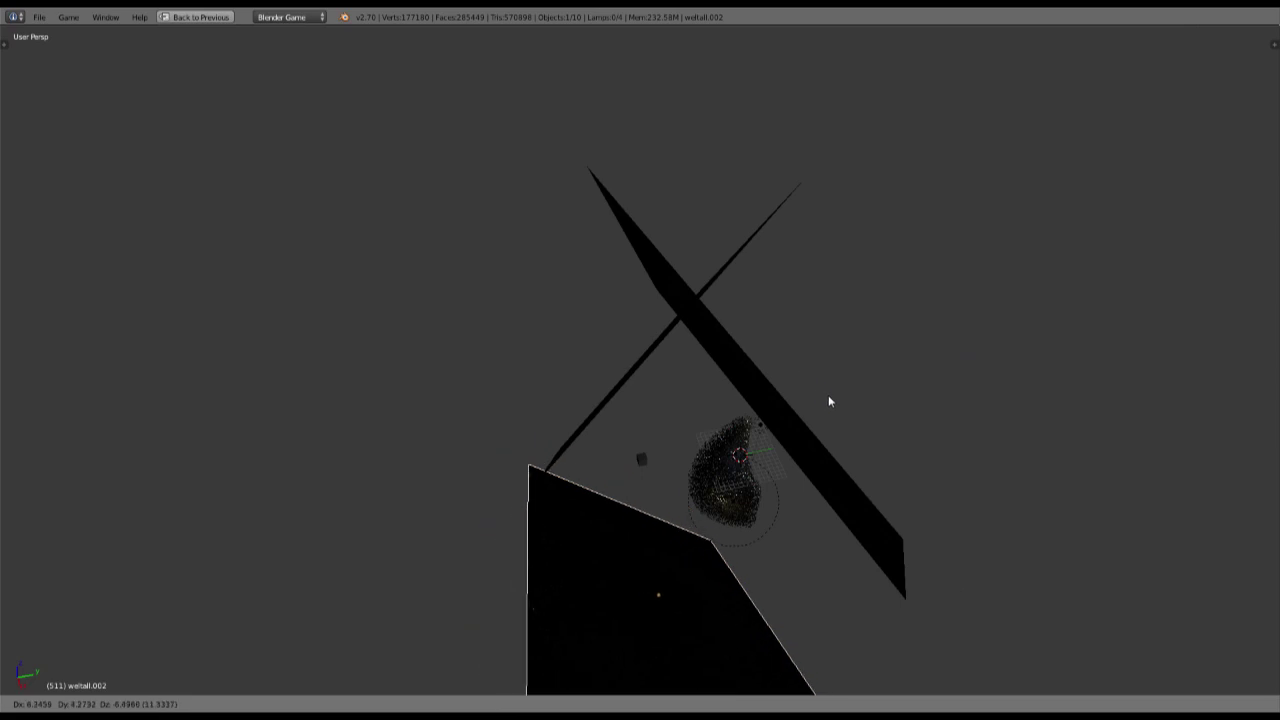
pyautogui.click(828, 401)
# Step back through the camera flight to about frame 403 and check the star background for gaps.
pyautogui.press('KP_0')
pyautogui.press('KP_0')
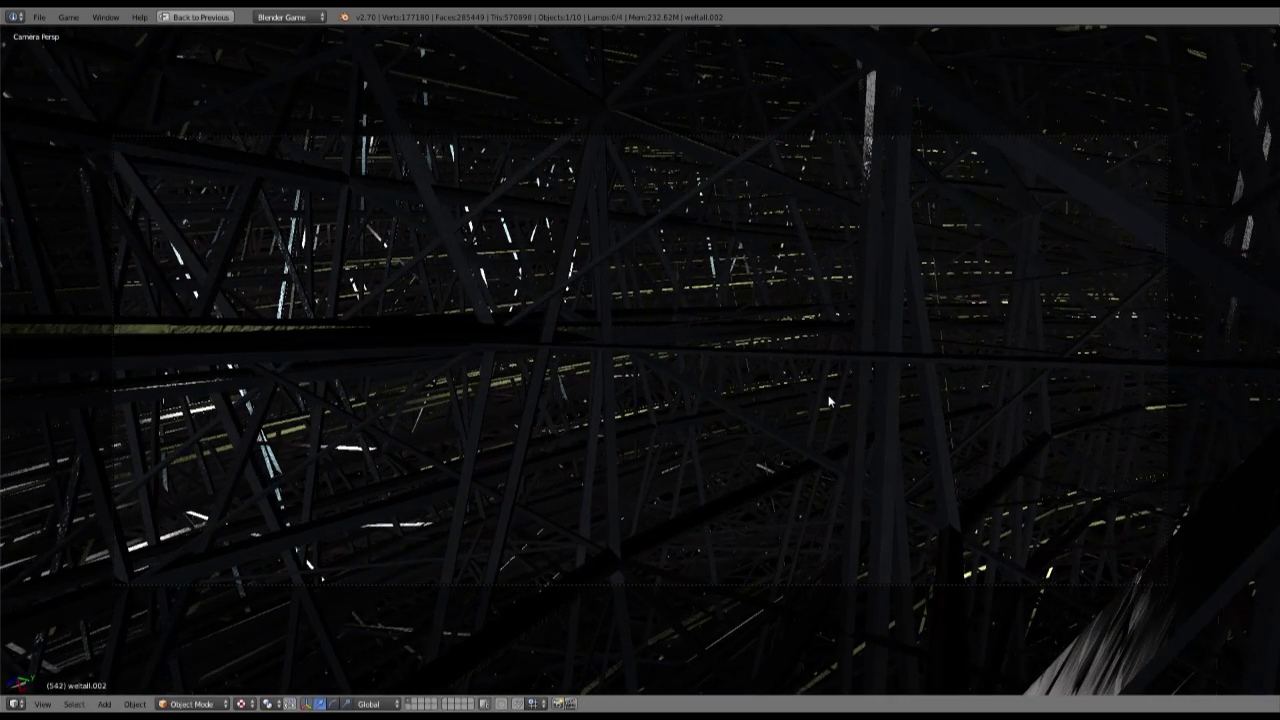
pyautogui.press('Left')
pyautogui.press('Left')
pyautogui.press('Left')
pyautogui.press('Left')
pyautogui.press('Left')
pyautogui.press('Left')
pyautogui.press('Left')
pyautogui.press('Left')
pyautogui.press('Left')
pyautogui.press('Left')
pyautogui.press('Left')
pyautogui.press('Left')
pyautogui.press('Left')
pyautogui.press('Left')
pyautogui.press('Left')
pyautogui.press('Left')
pyautogui.press('Left')
pyautogui.press('Left')
pyautogui.press('Left')
pyautogui.press('Left')
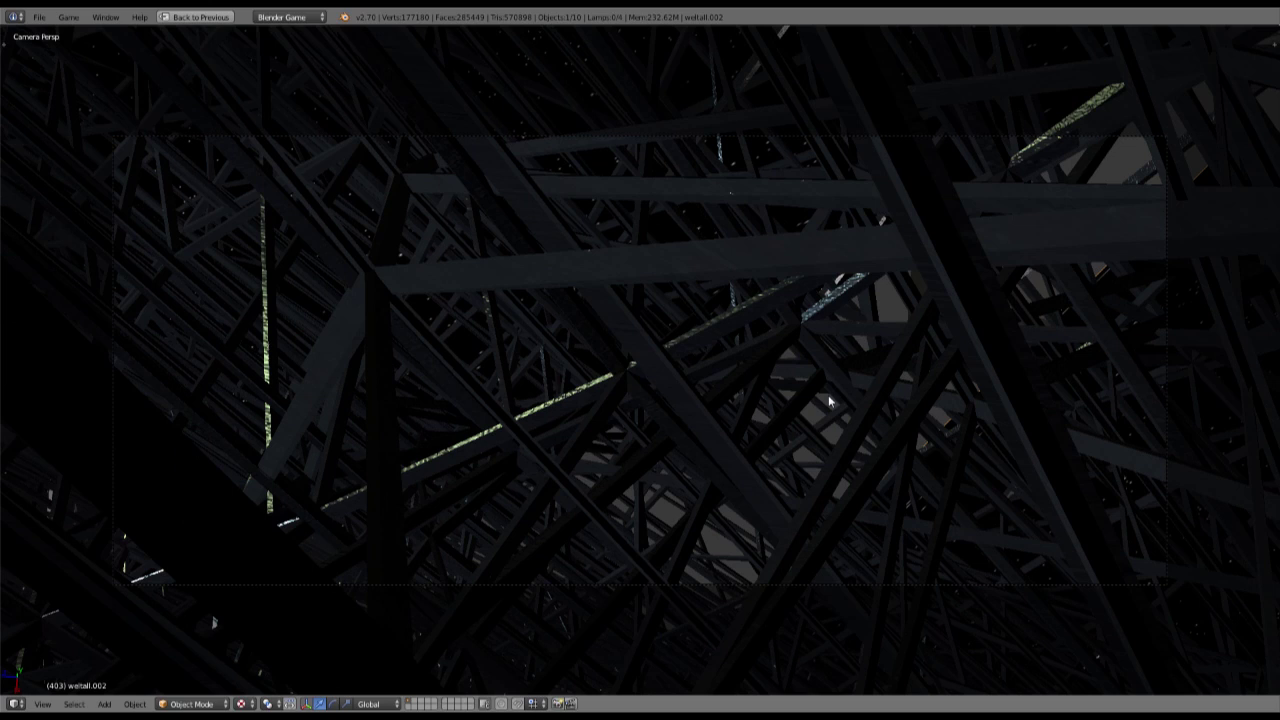
# Scale the second duplicate plane to close the remaining gaps and run the camera flight in the game engine.
pyautogui.press('s')
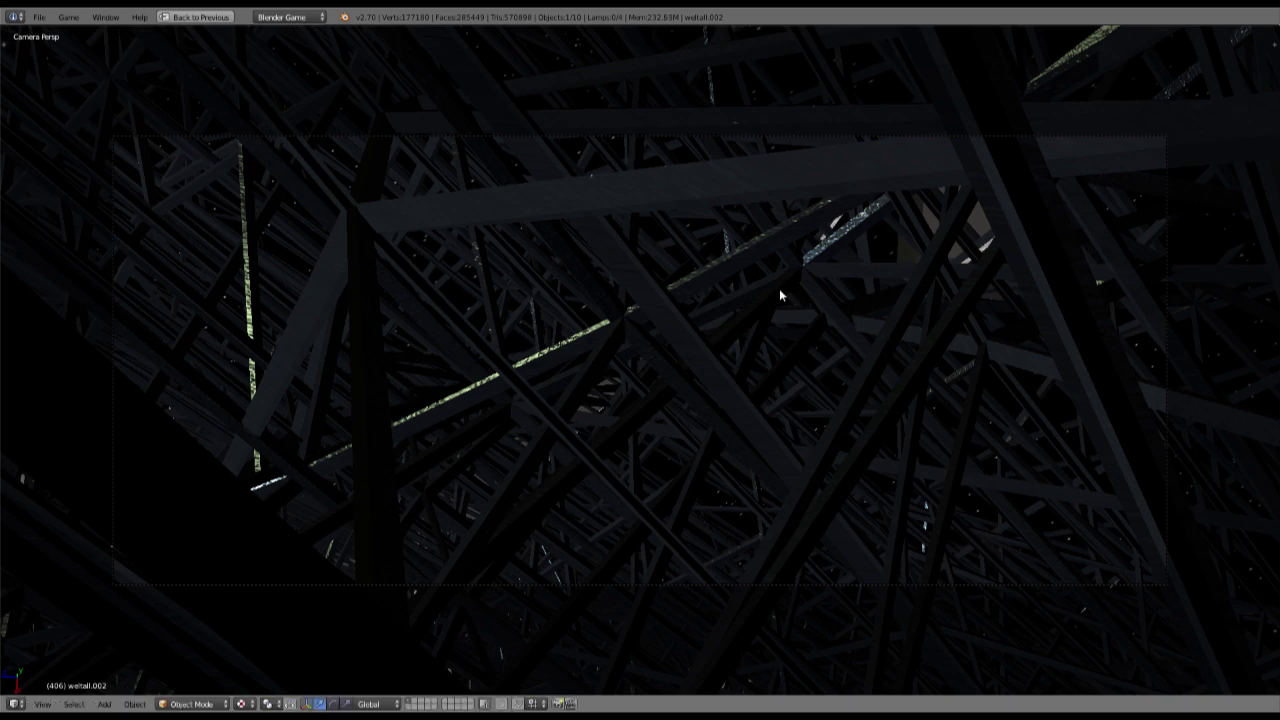
pyautogui.press('p')
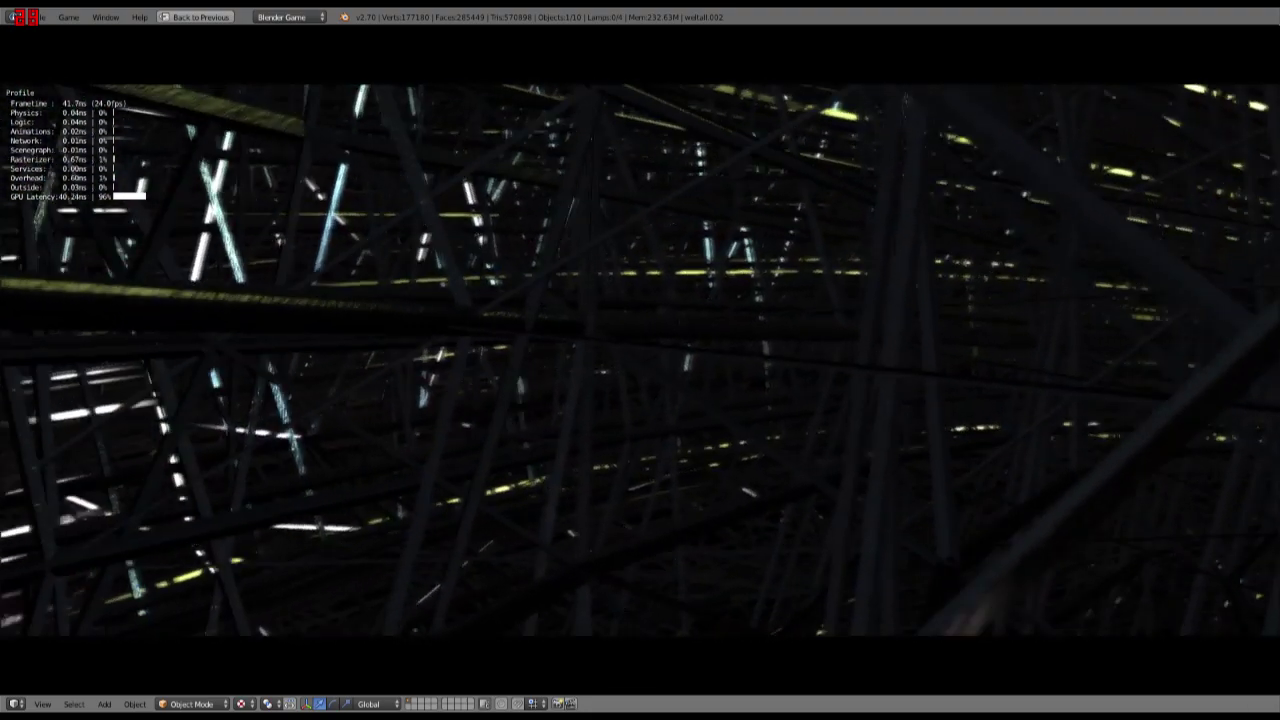
pyautogui.scroll(-4, 673, 399)
pyautogui.moveTo(673, 399); pyautogui.dragTo(790, 247, button='middle')
pyautogui.rightClick(790, 247)
pyautogui.press('KP_0')
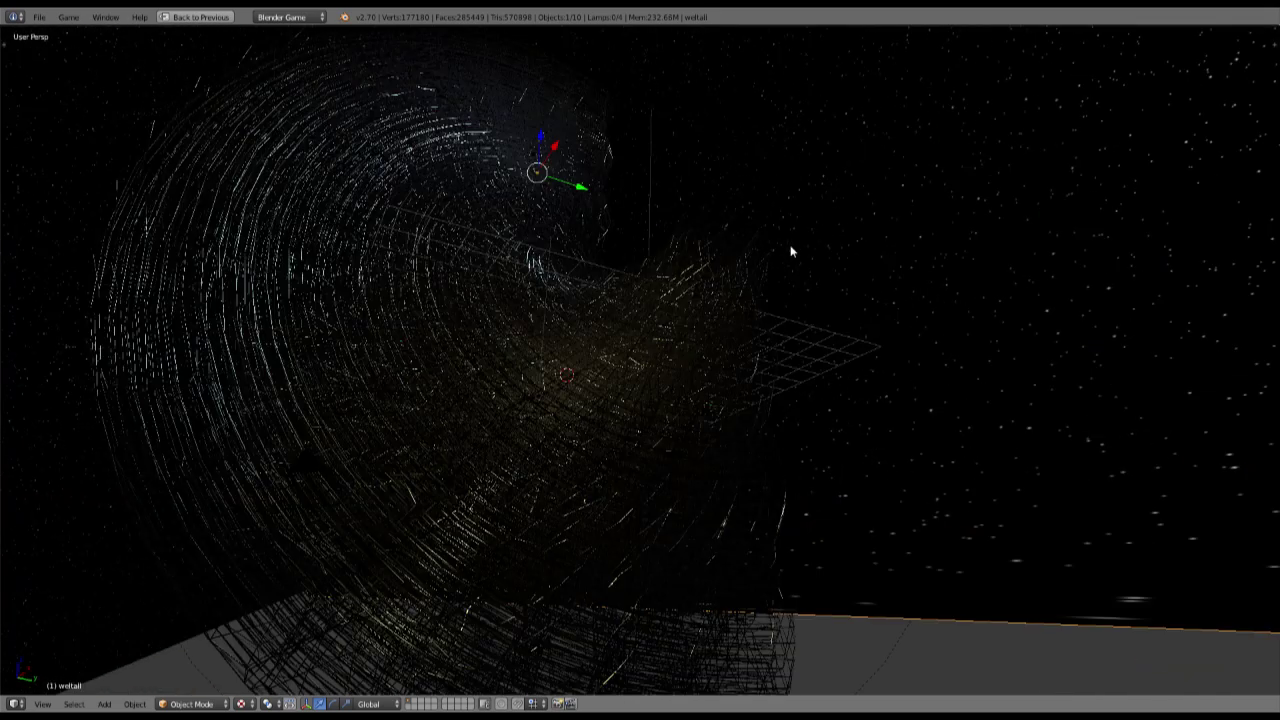
pyautogui.scroll(2, 834, 235)
pyautogui.scroll(-2, 671, 255)
pyautogui.moveTo(672, 261); pyautogui.dragTo(614, 311, button='middle')
pyautogui.press('g')
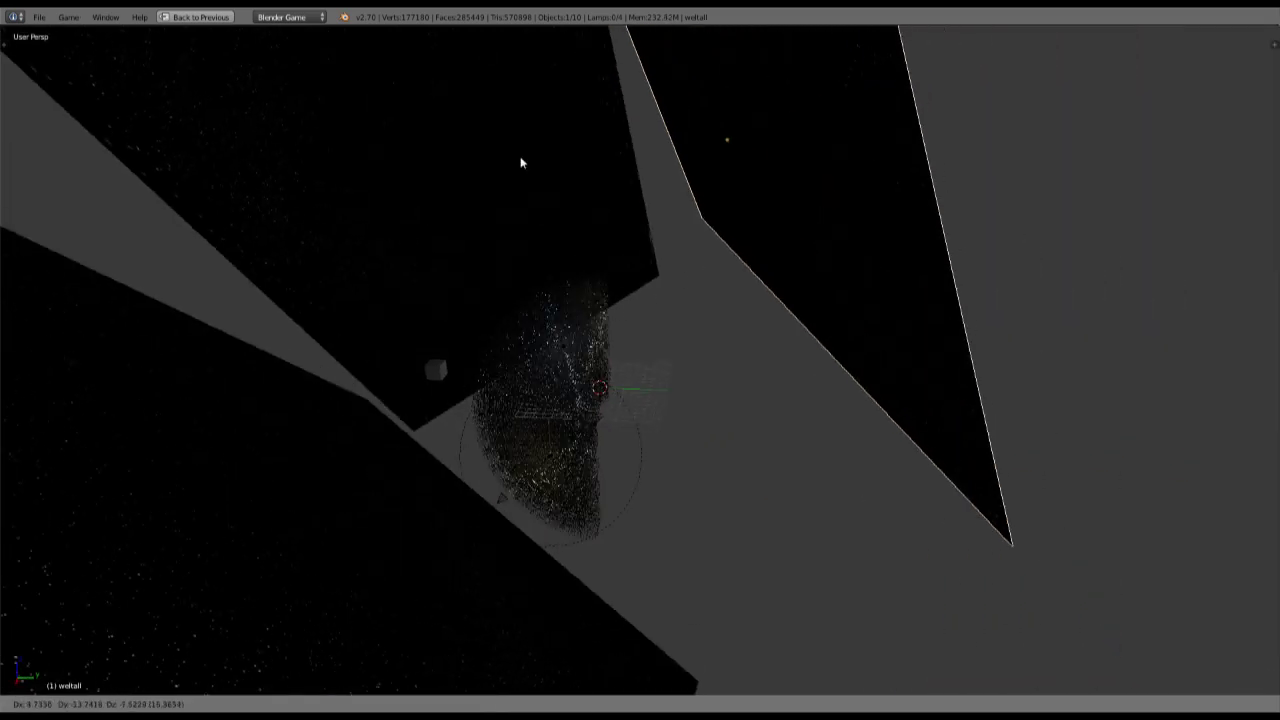
pyautogui.rightClick(520, 160)
pyautogui.rightClick(520, 160)
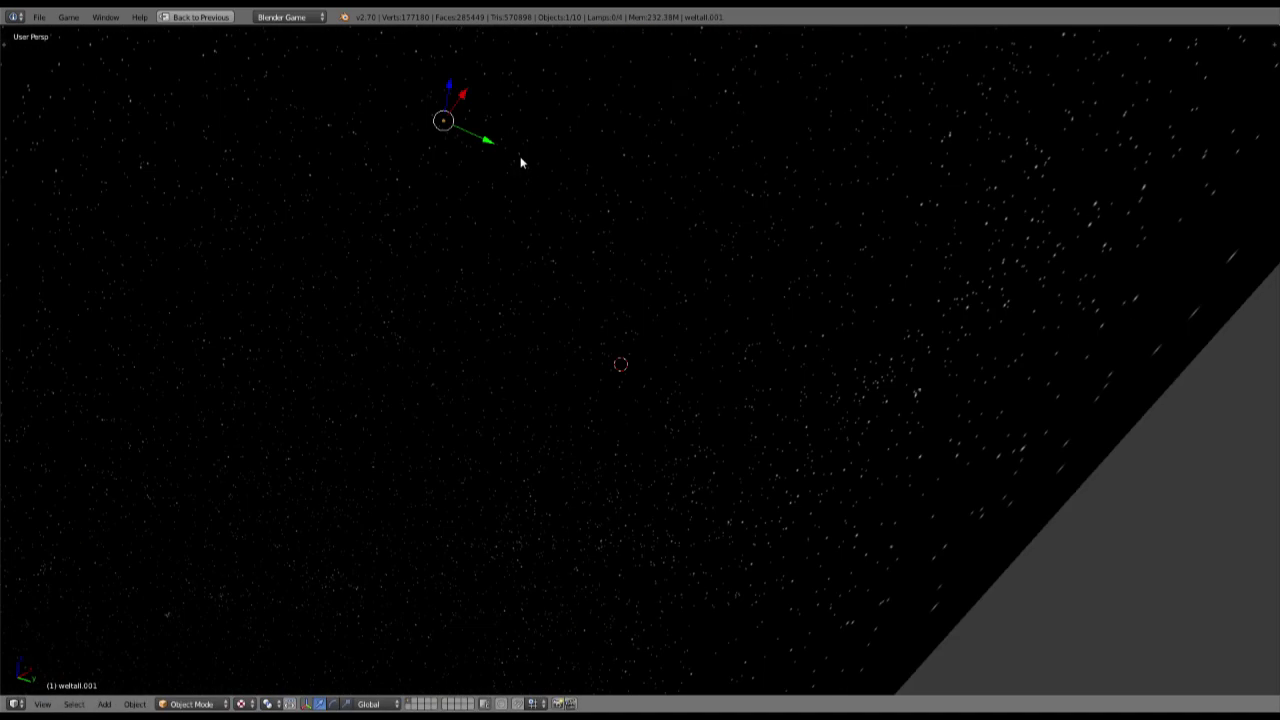
# Play the camera flight to about frame 101 and move the original star plane to narrow the gap in the background.
pyautogui.press('KP_0')
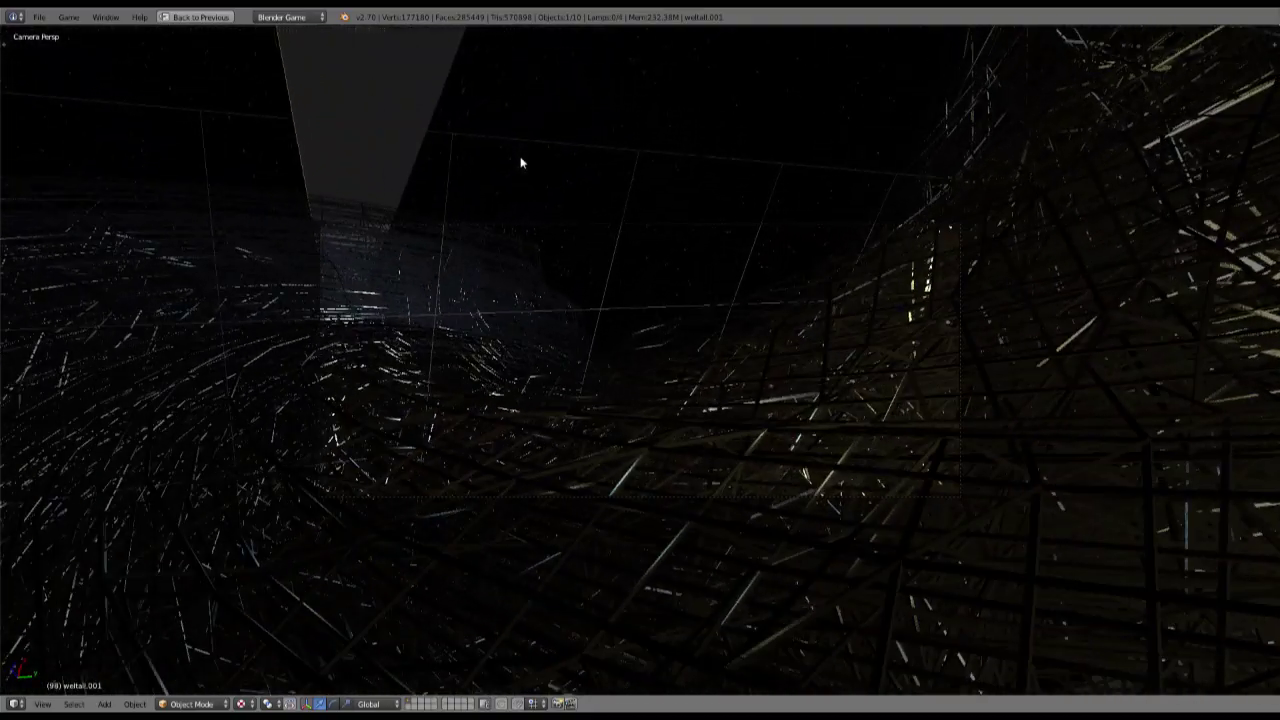
pyautogui.hotkey('alt', 'a')
pyautogui.scroll(-3, 520, 162)
pyautogui.rightClick(903, 337)
pyautogui.scroll(2, 890, 320)
pyautogui.press('g')
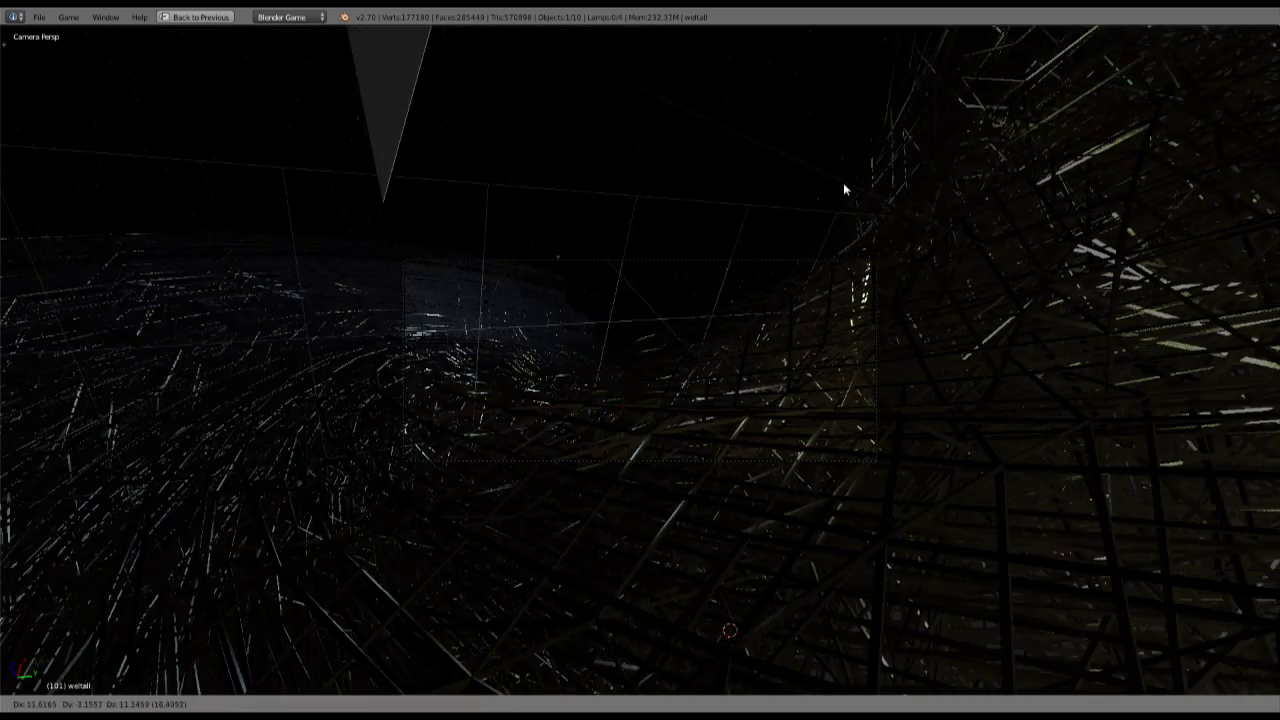
pyautogui.click(835, 212)
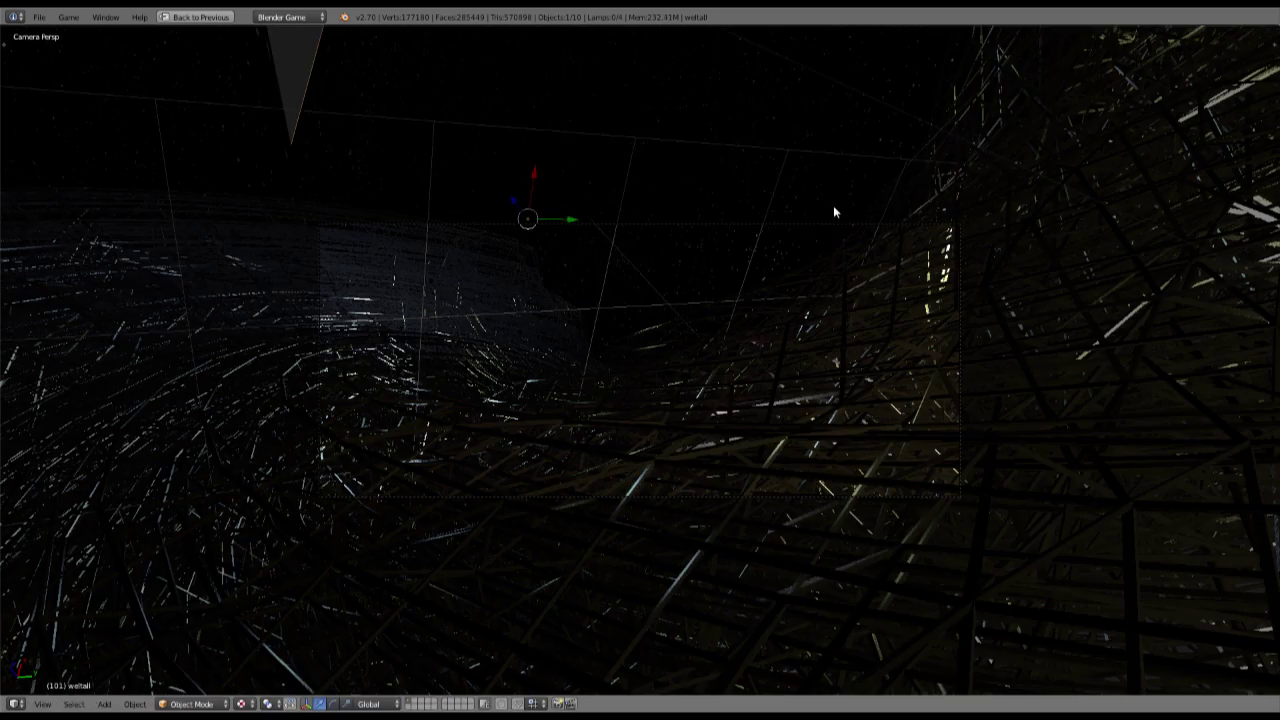
# Return to frame 1 and run the camera flight in the game engine to check the star background.
pyautogui.scroll(1, 669, 298)
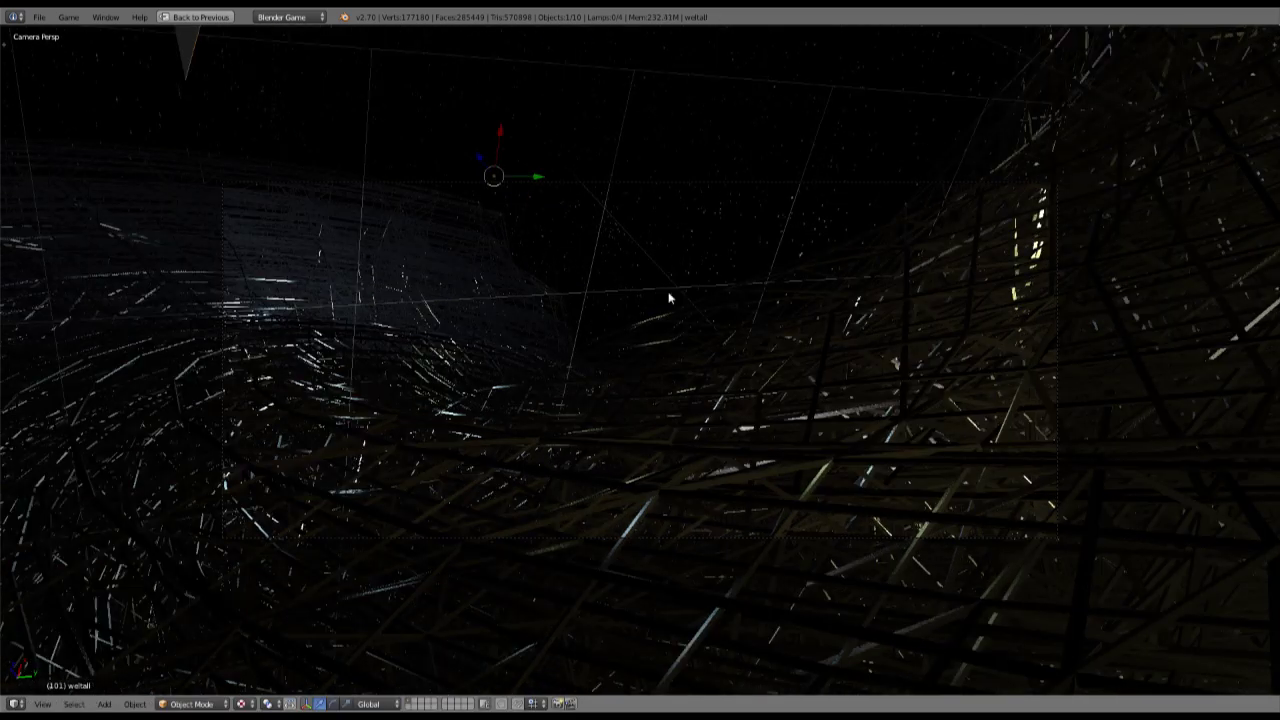
pyautogui.scroll(1, 655, 297)
pyautogui.hotkey('ctrl', 'shift', 'Down')
pyautogui.press('KP_0')
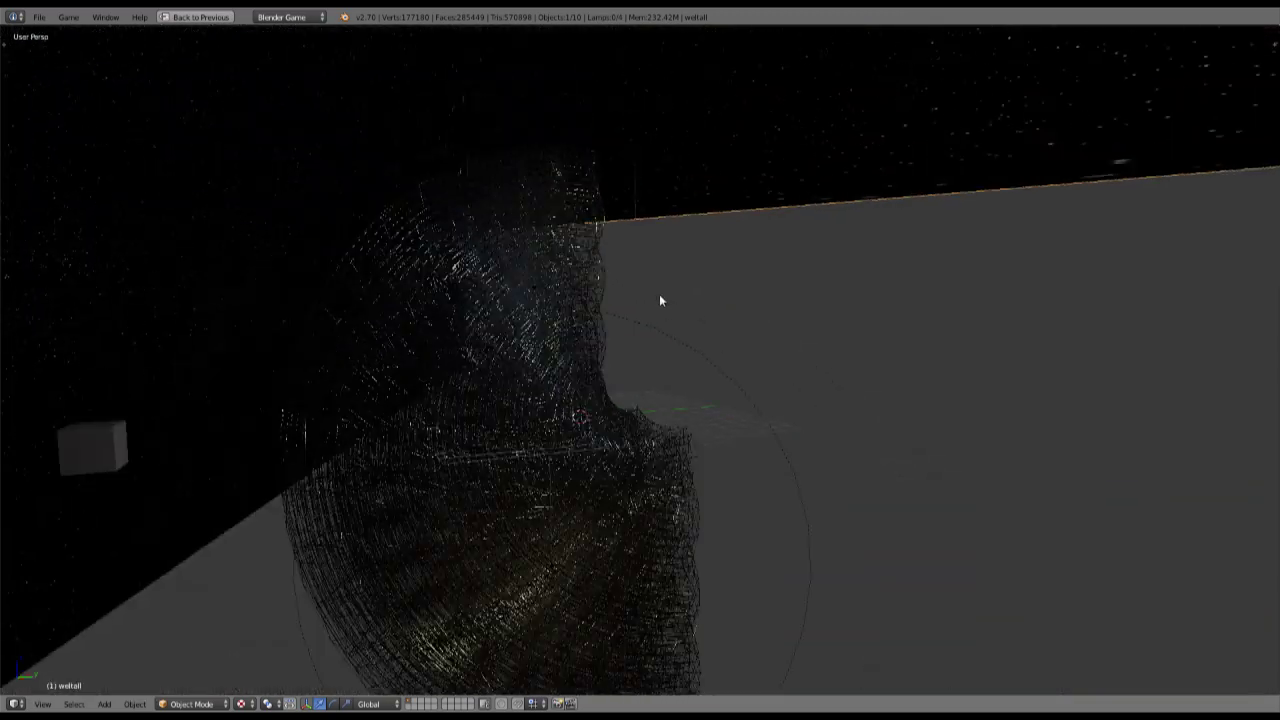
pyautogui.press('KP_0')
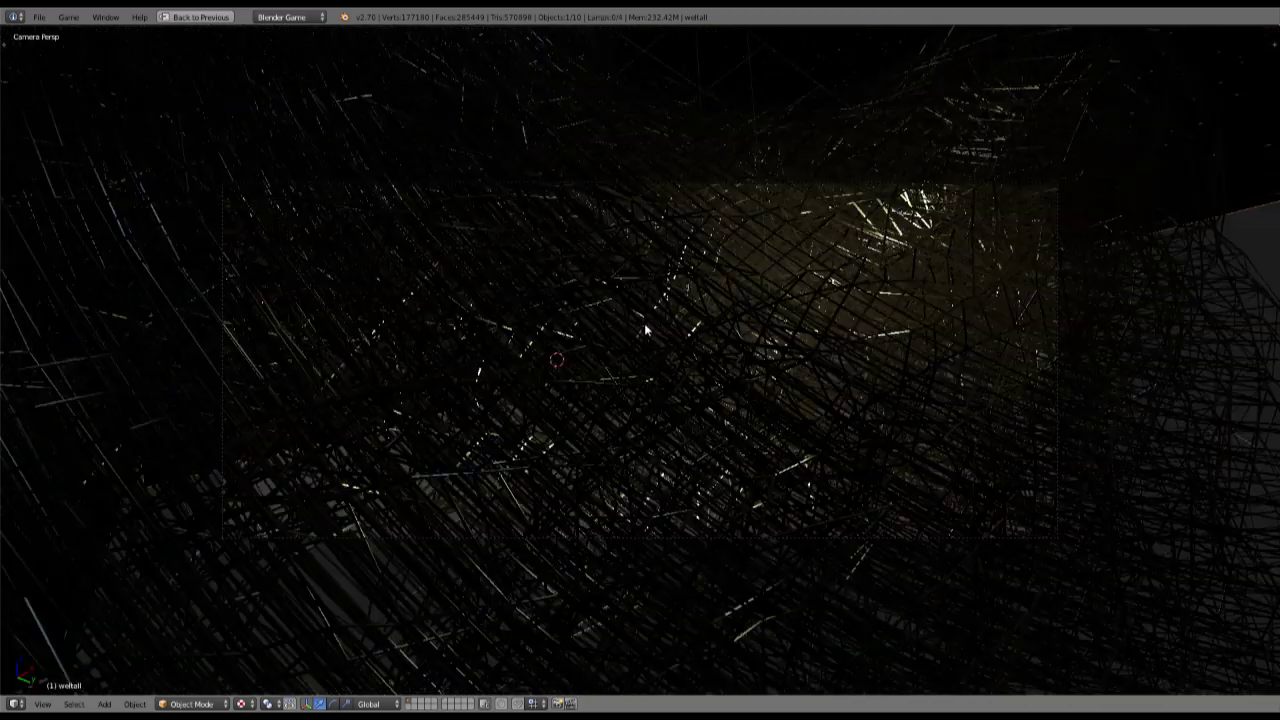
pyautogui.press('p')
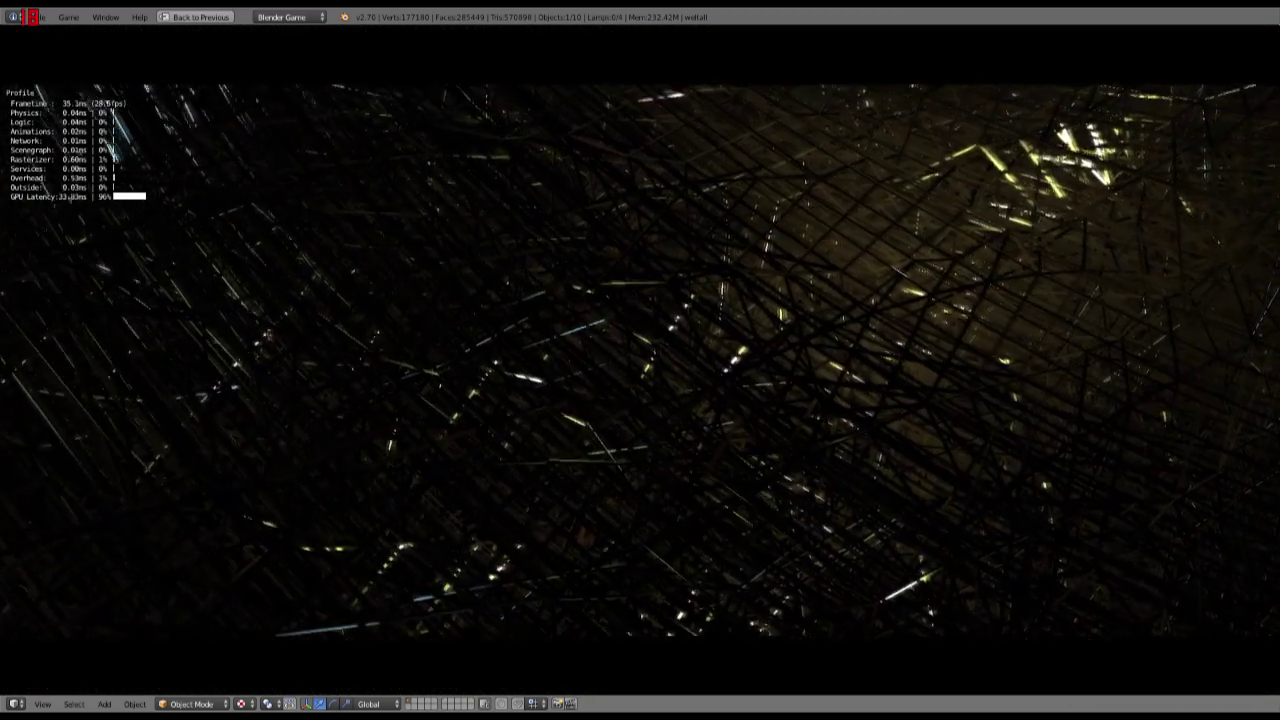